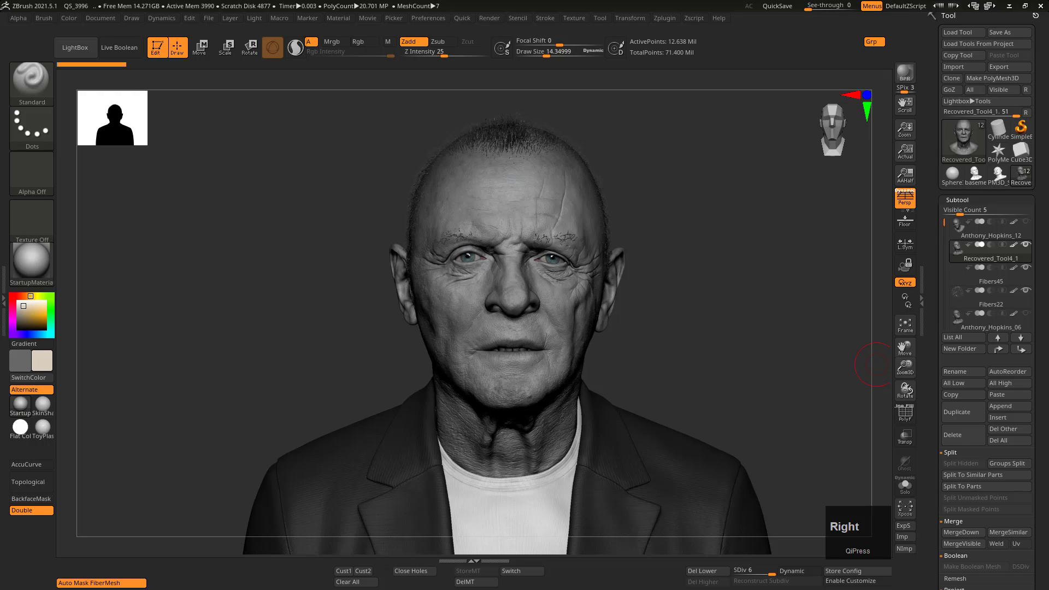
middle_click(876, 364)
middle_click(876, 365)
left_click(876, 365)
key("Tab")
right_click(877, 365)
left_click(876, 364)
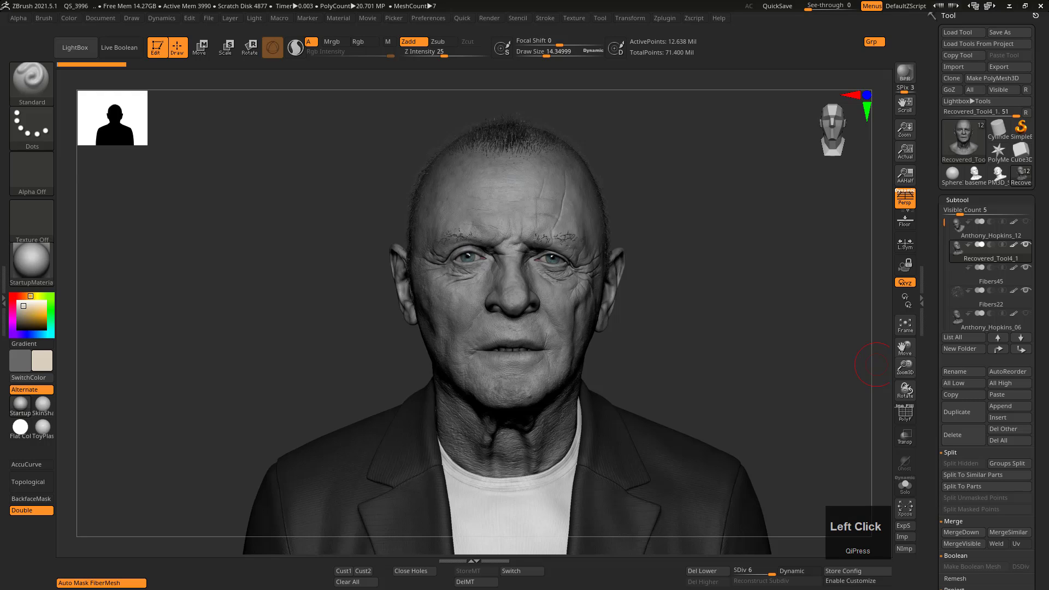
right_click(876, 365)
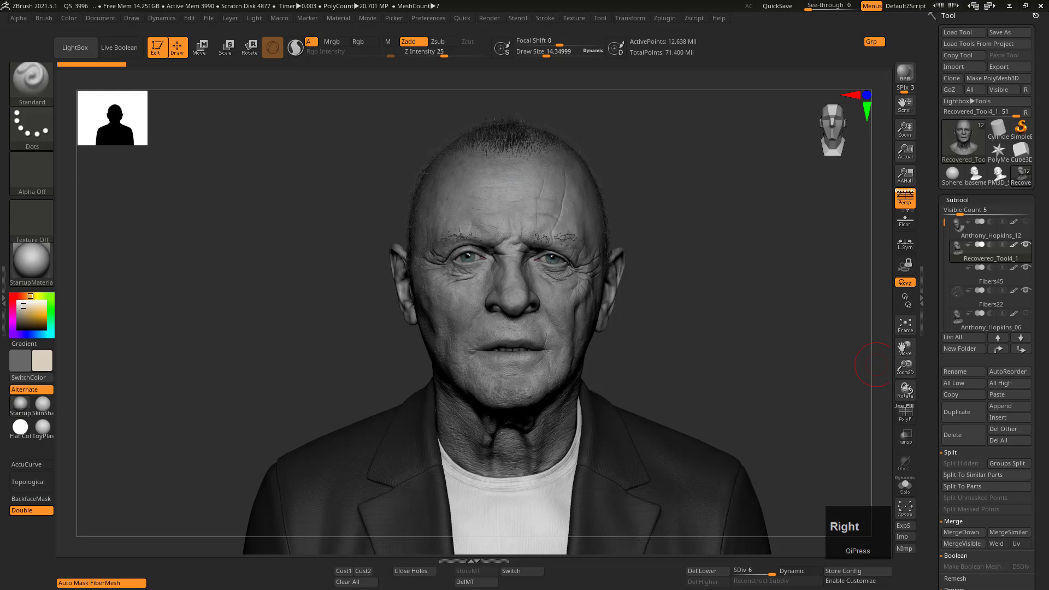
left_click(876, 365)
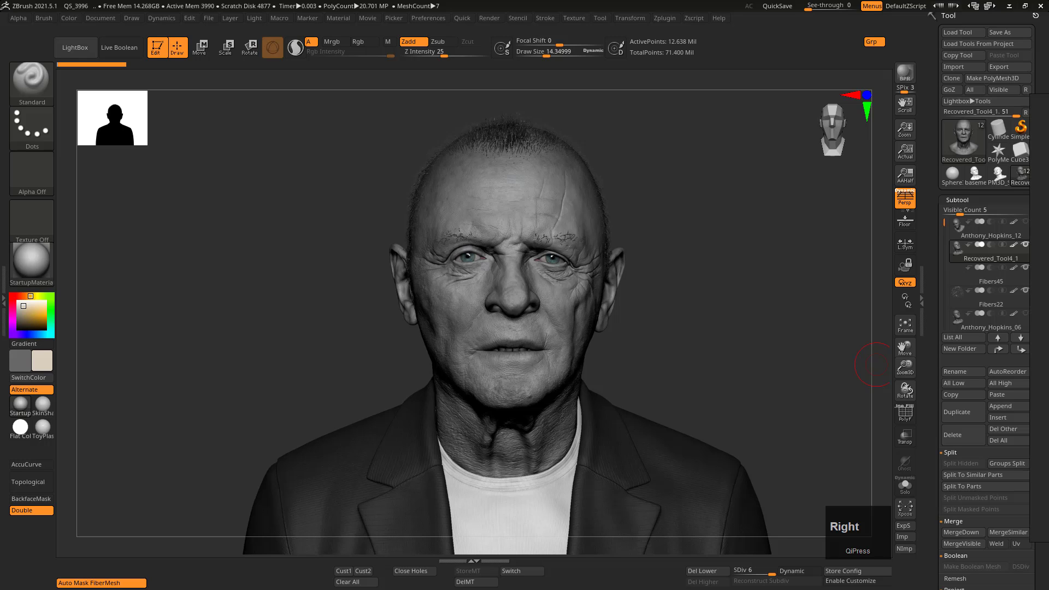
- Bring the empty PureRef window over the canvas and load the recent scene References/Anthony Hopkins.pur into it
mouse_move(1048, 213)
right_mouse_down()
mouse_move(821, 205)
mouse_move(1048, 186)
mouse_move(942, 211)
mouse_move(1048, 192)
right_mouse_up()
right_click_drag(1048, 248, 183, 241)
right_click(343, 393)
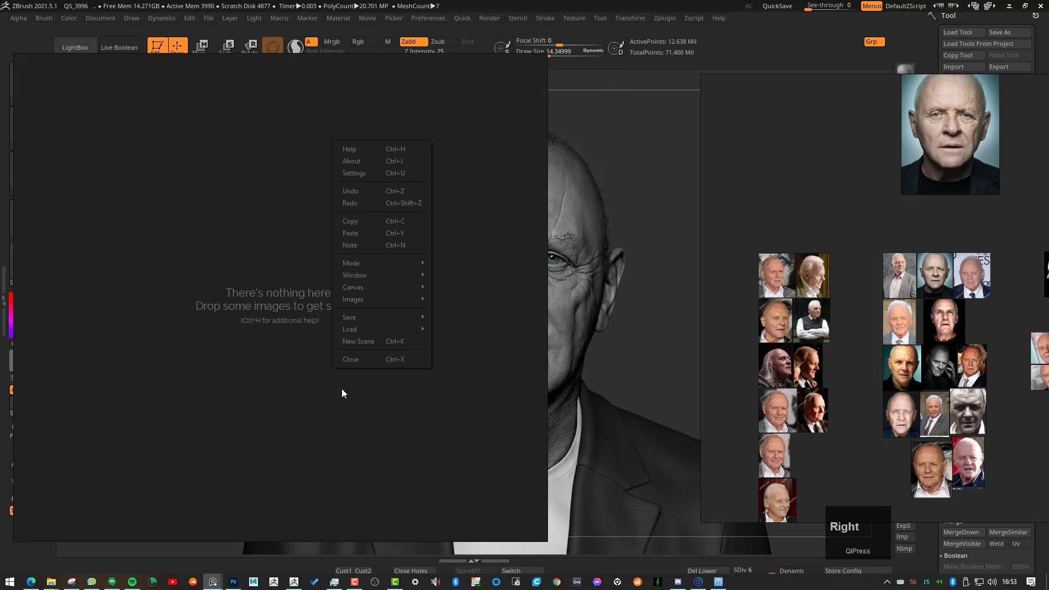
left_click(375, 329)
mouse_move(456, 341)
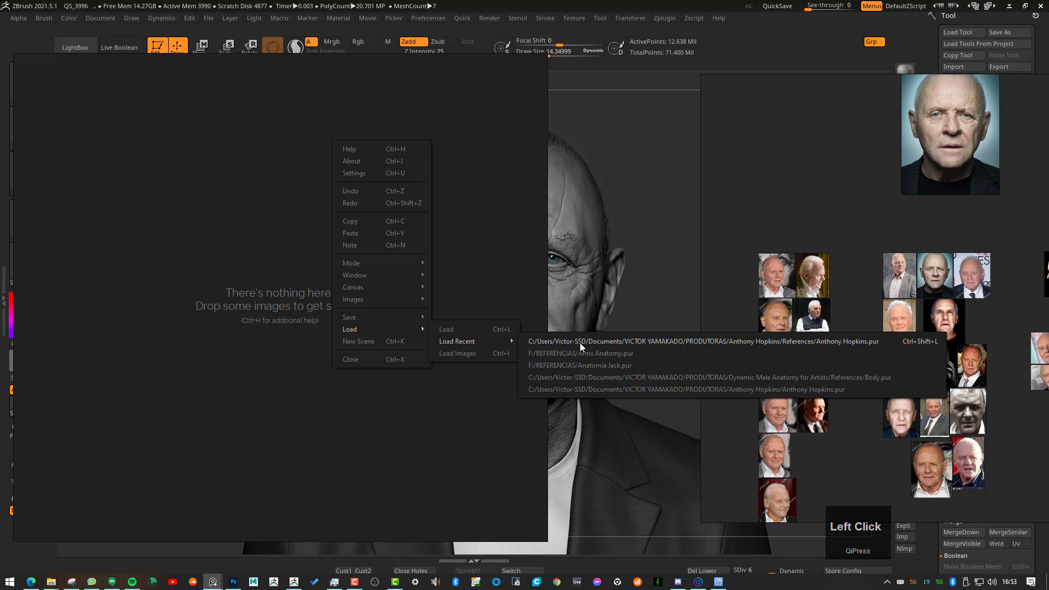
left_click(579, 343)
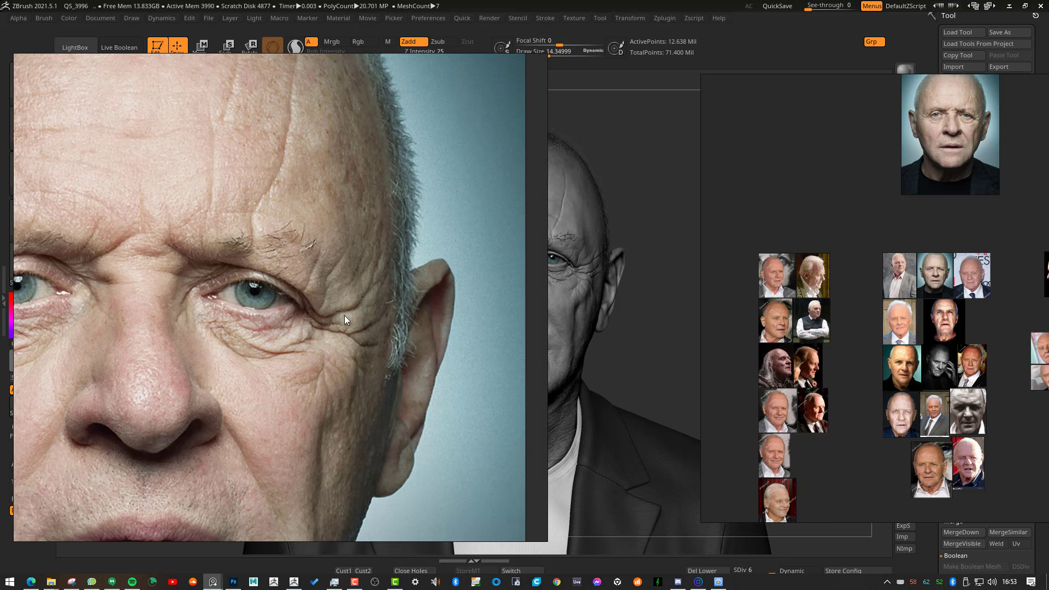
- Examine the grey sculpt renders placed beside the colour reference portrait in the loaded PureRef scene
right_click_drag(333, 321, 301, 319)
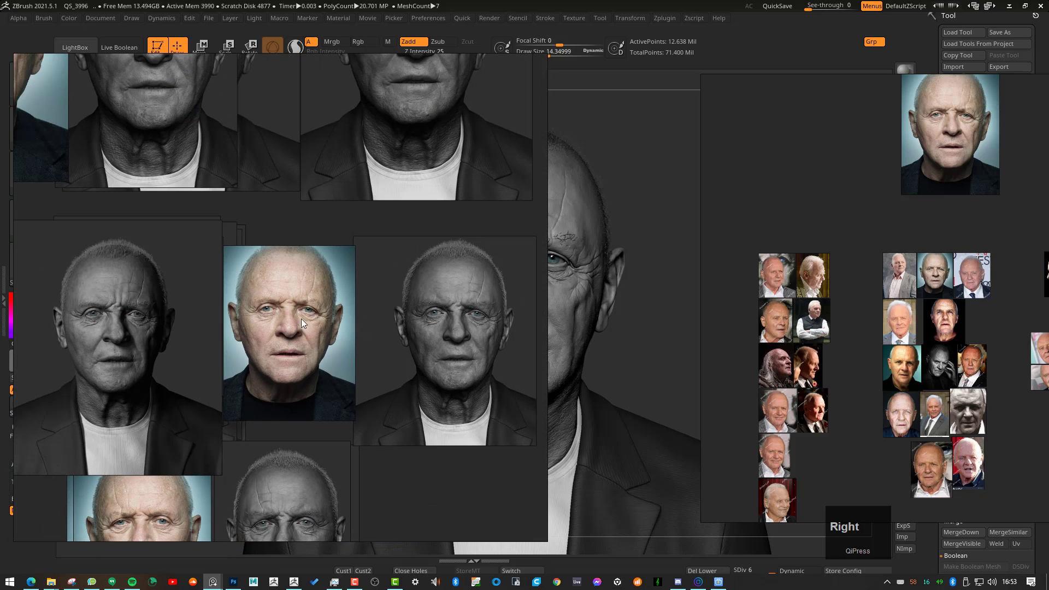
middle_click_drag(210, 316, 220, 311)
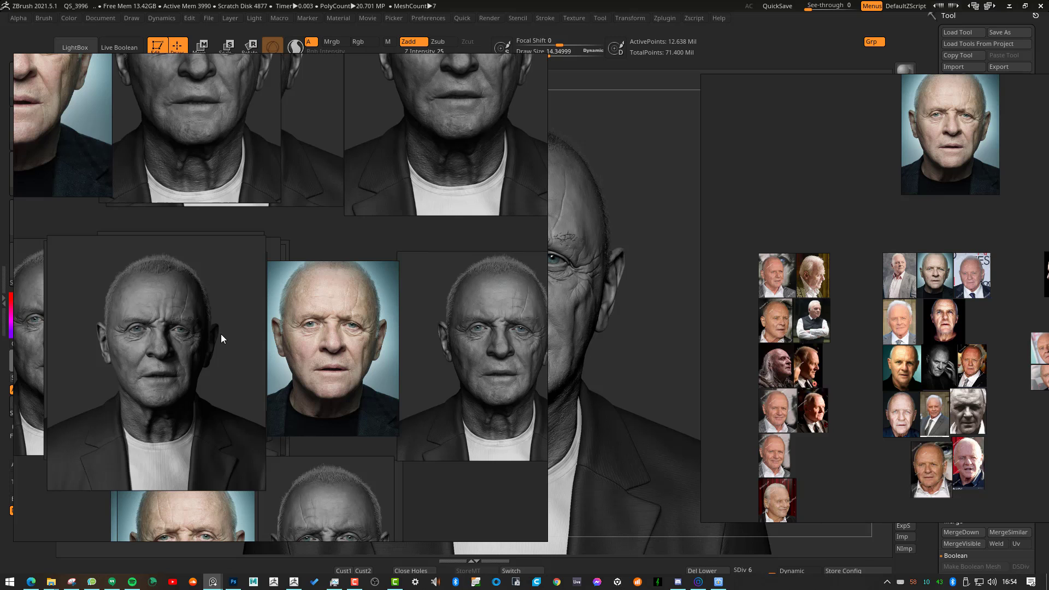
middle_click_drag(290, 335, 384, 327, "alt")
right_click_drag(383, 328, 327, 311, "alt")
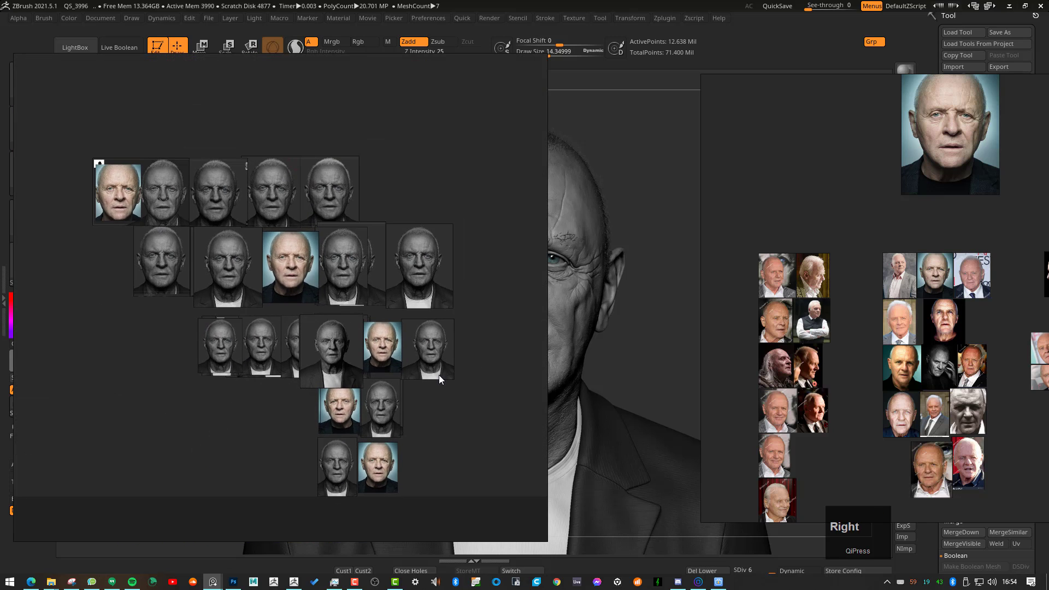
middle_click_drag(412, 364, 346, 342, "alt")
right_click_drag(346, 344, 364, 362, "alt")
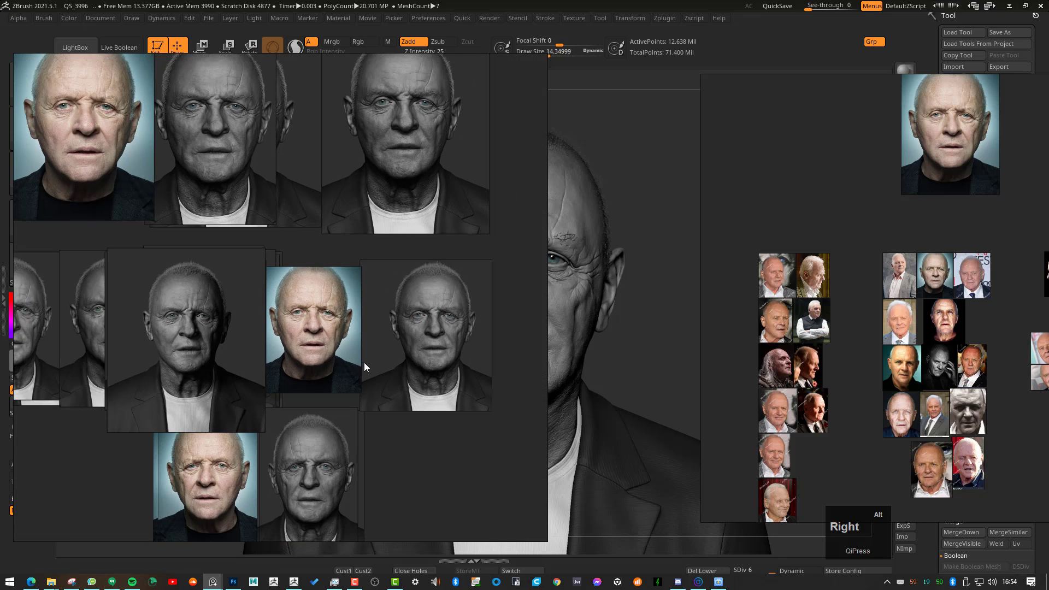
- Browse for a scene to load in the Anthony Hopkins project's References folder and select Anthony Hopkins.pur
right_click(412, 360)
left_click(455, 549)
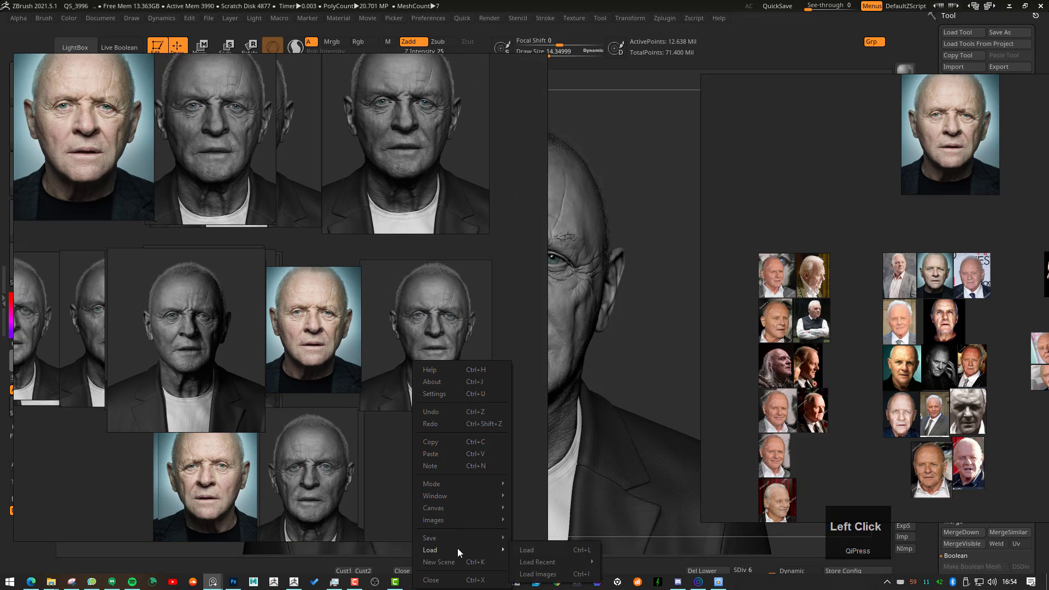
mouse_move(556, 563)
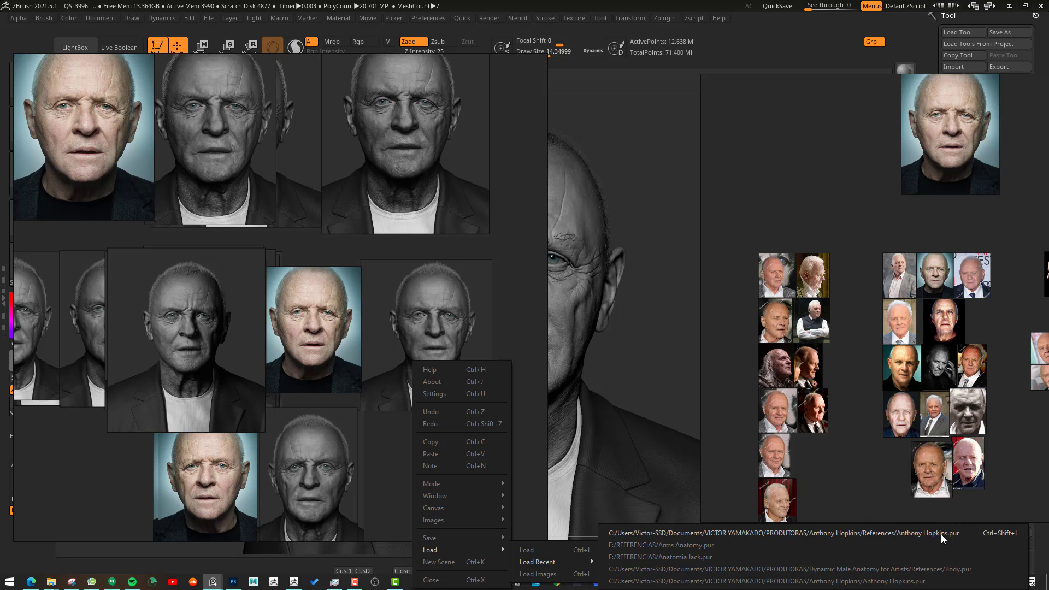
left_click(549, 550)
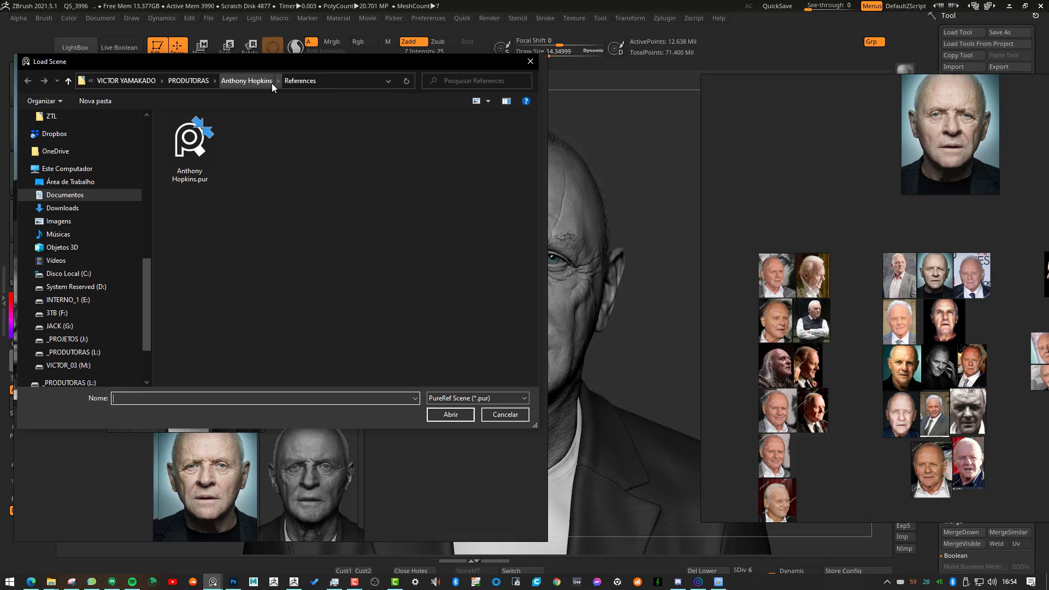
left_click(261, 82)
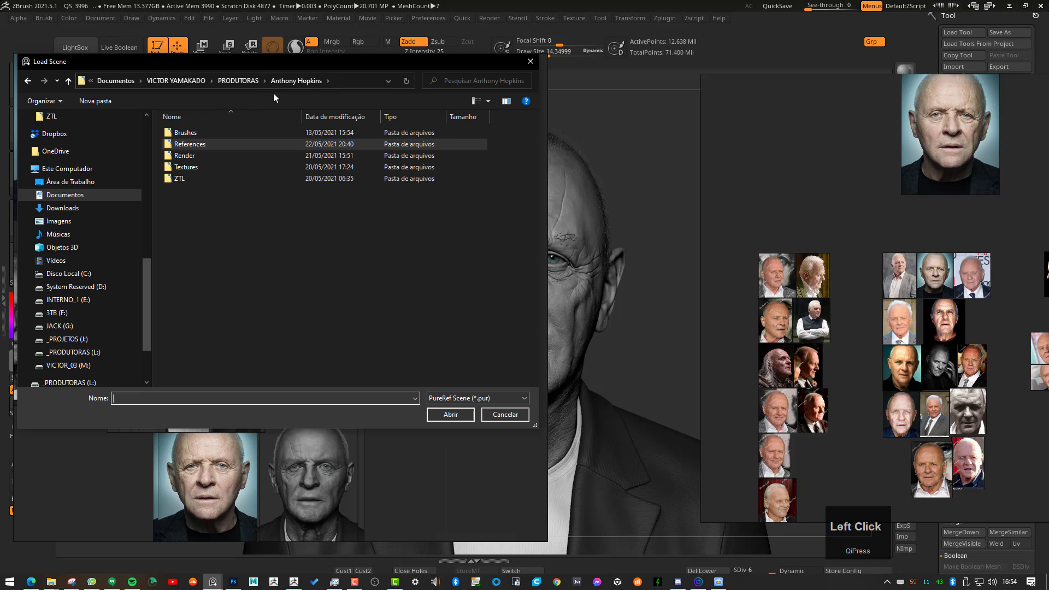
double_click(203, 145)
left_click(208, 174)
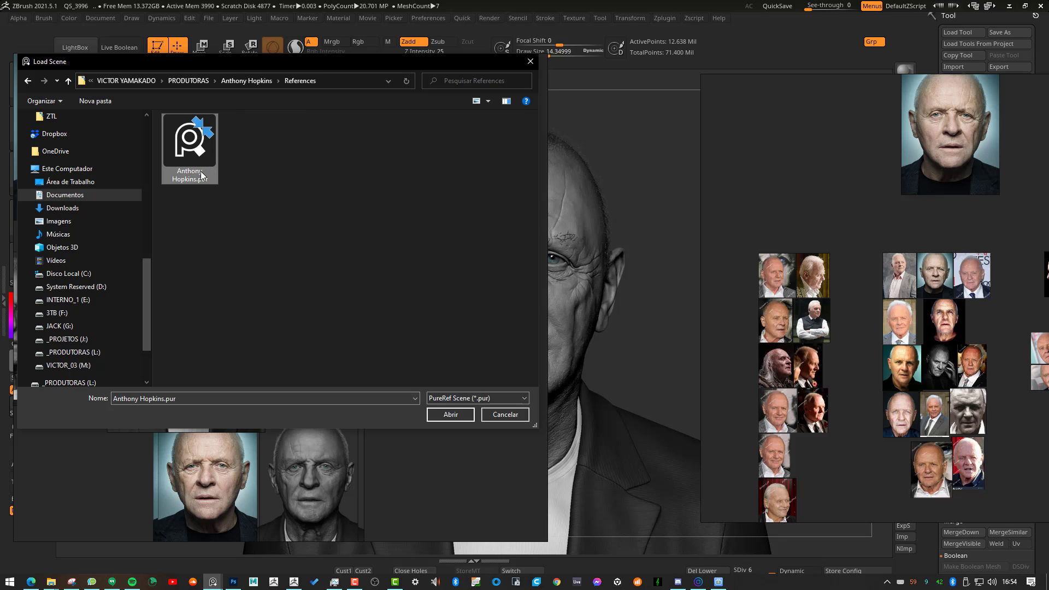
- Switch to File Explorer, check the details of Anthony Hopkins.pur in the References folder, and minimize the window
left_click(60, 584)
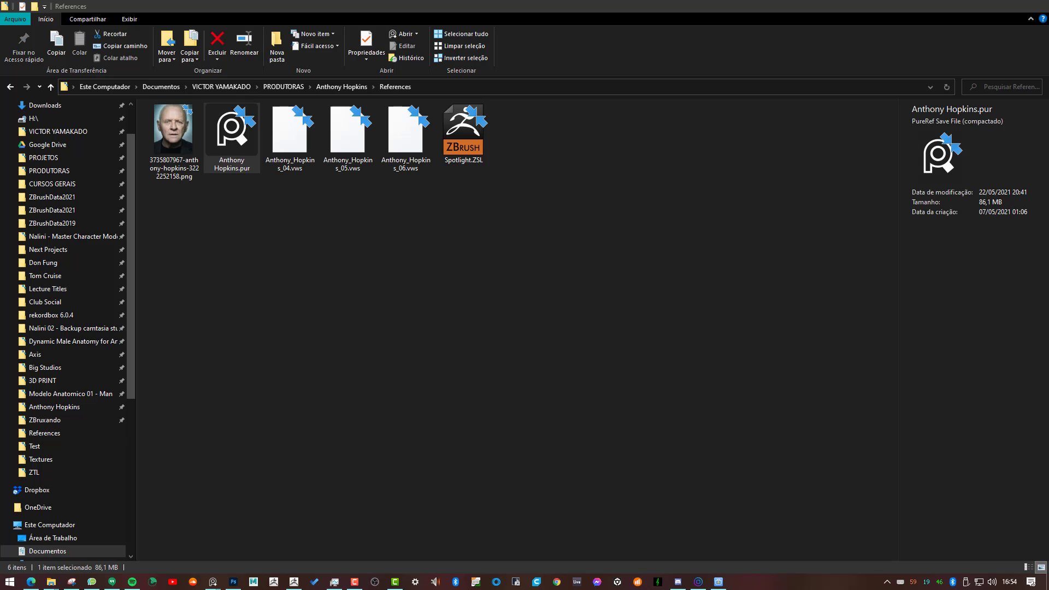
left_click(552, 330)
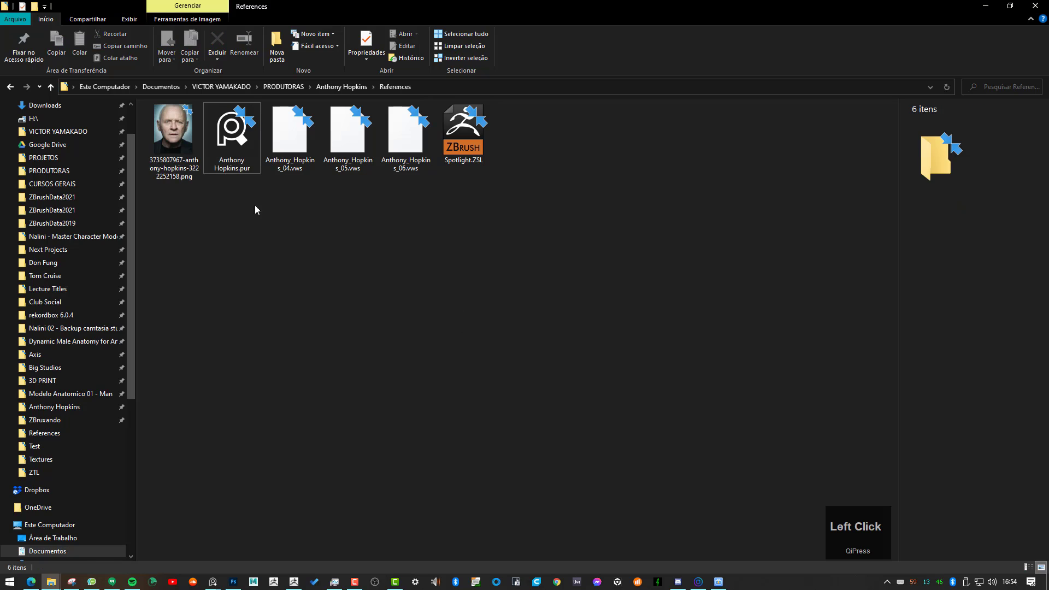
left_click(246, 163)
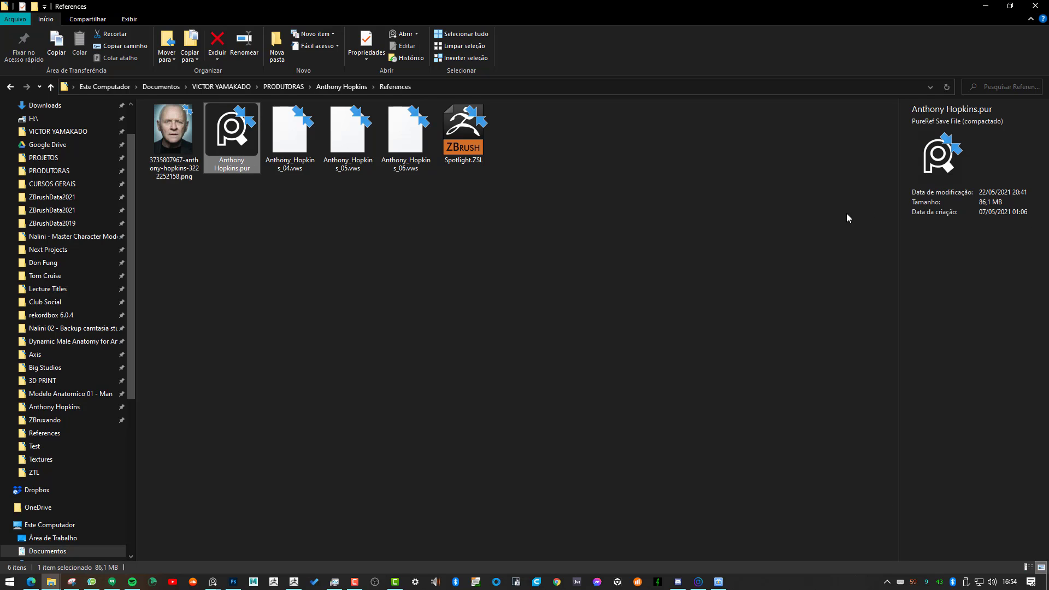
left_click(356, 233)
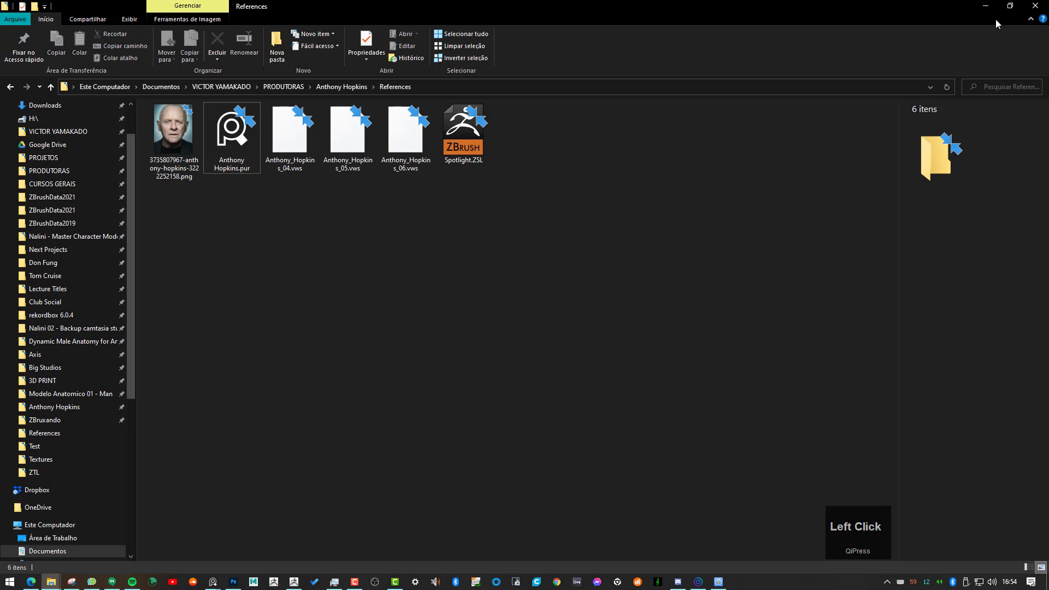
left_click(987, 7)
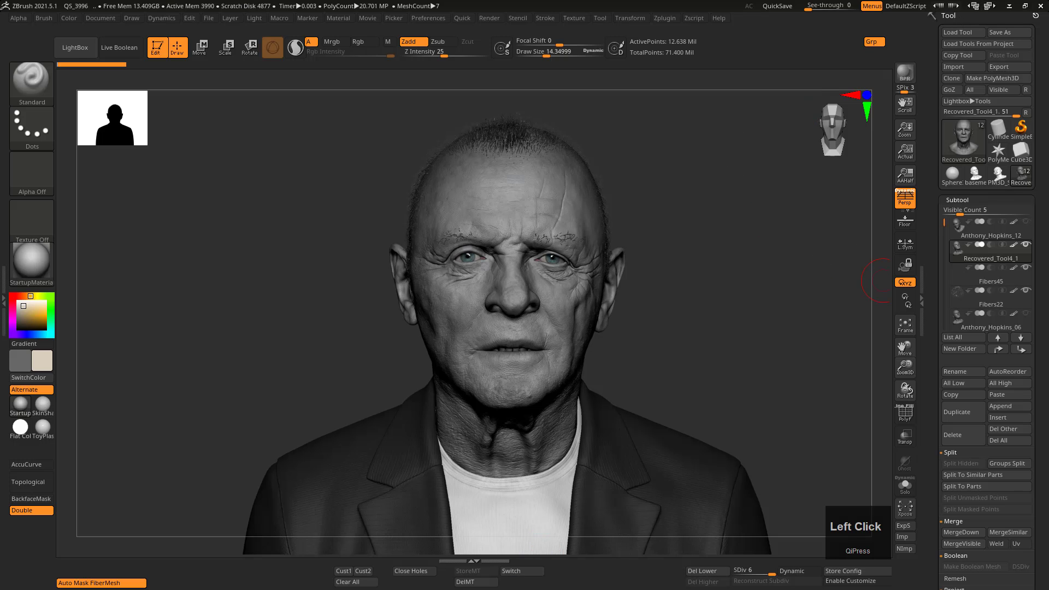
- Bring the PureRef board of portrait photos fully over the ZBrush canvas and widen its window
right_click_drag(1048, 296, 928, 296)
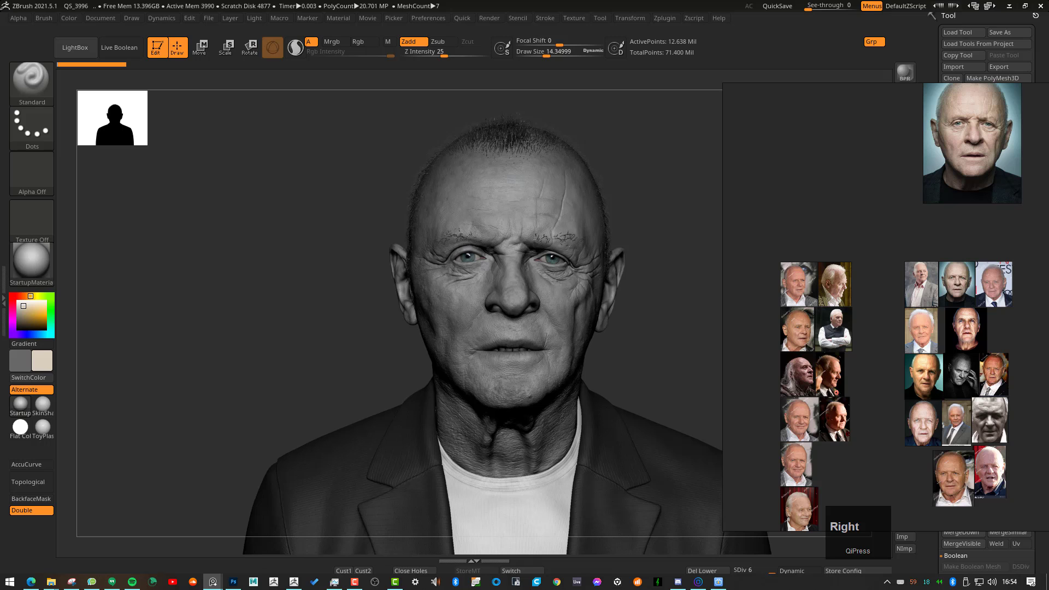
mouse_move(924, 227)
right_mouse_down()
mouse_move(448, 232)
mouse_move(497, 222)
right_mouse_up()
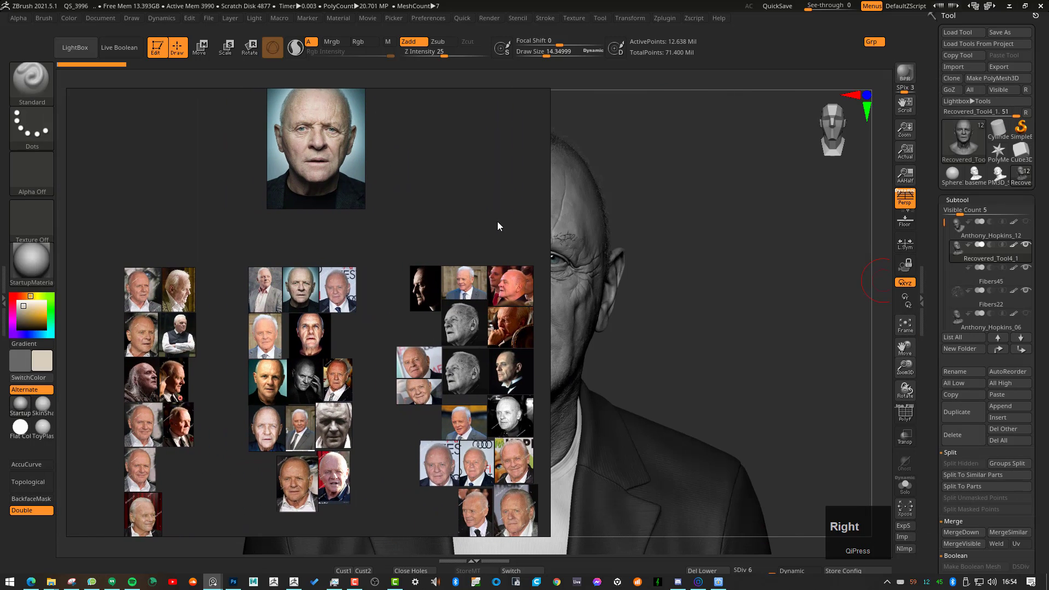
left_click_drag(550, 237, 612, 249)
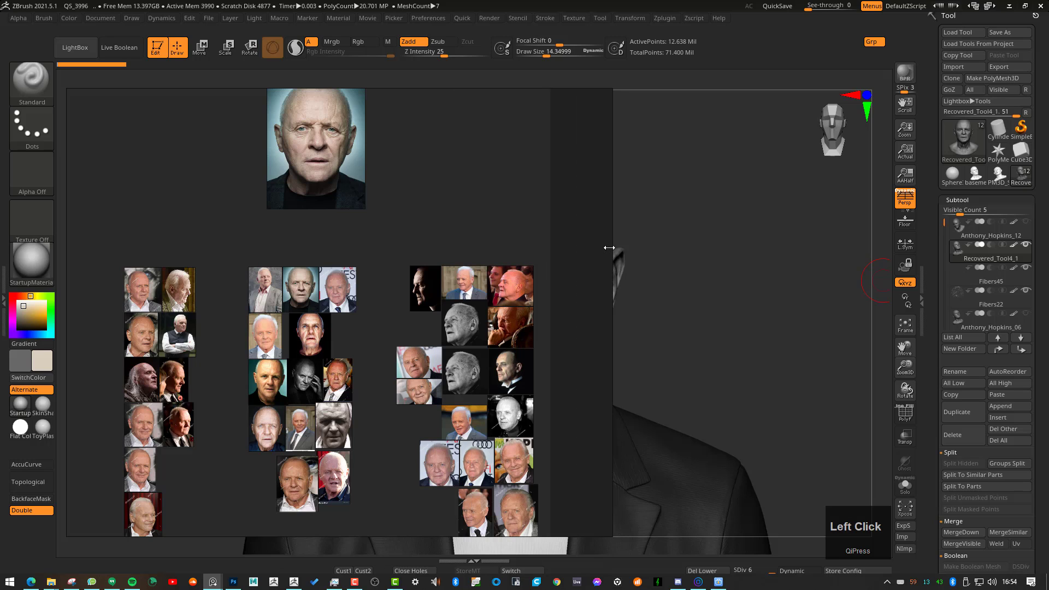
- Examine the groups of portrait photos on the reference board, comparing the different head angles and lighting
middle_click_drag(380, 307, 388, 254, "alt")
right_click_drag(363, 294, 390, 330, "alt")
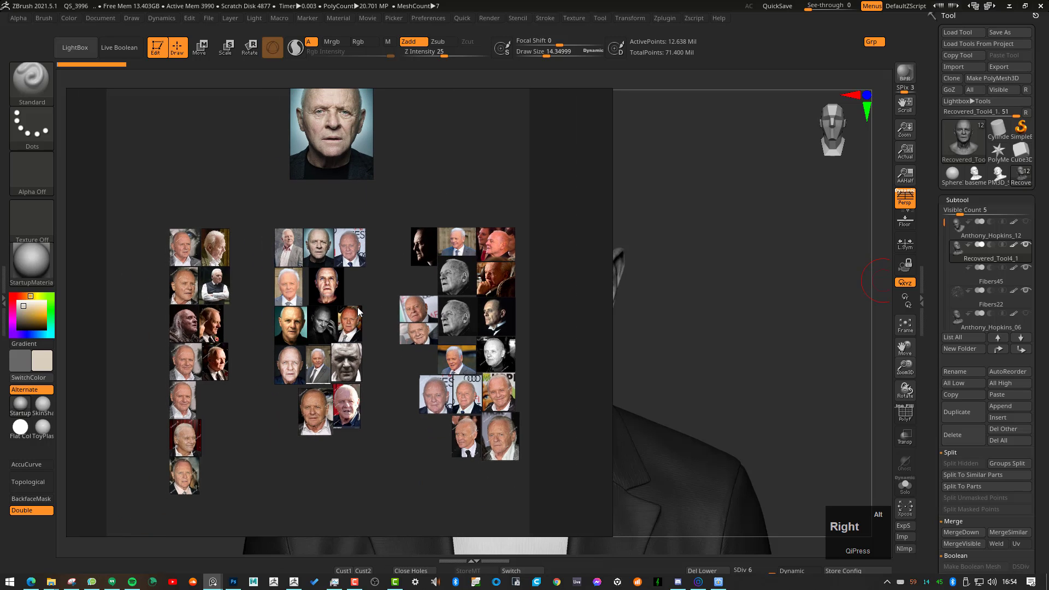
middle_click_drag(390, 330, 401, 284, "alt")
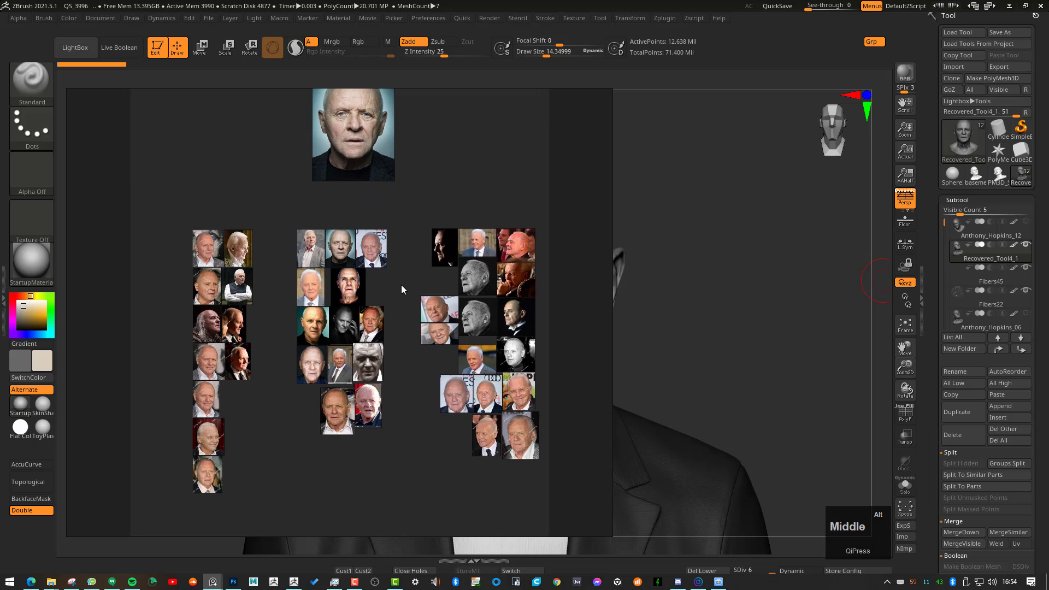
right_click_drag(351, 363, 270, 309, "alt")
middle_click_drag(270, 309, 317, 277, "alt")
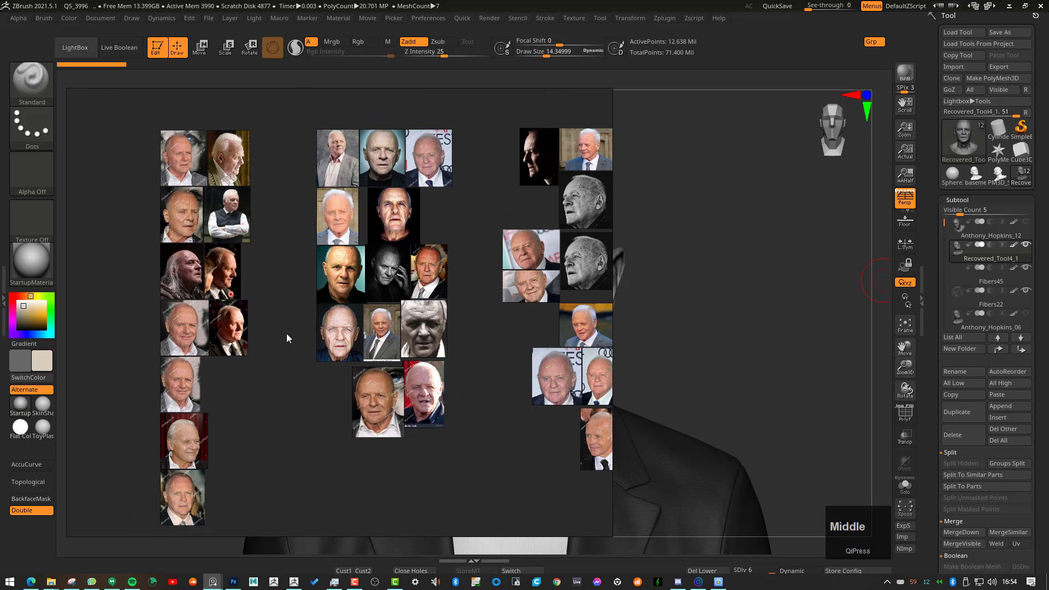
middle_click_drag(287, 333, 229, 369, "alt")
right_click_drag(205, 310, 262, 326, "alt")
middle_click_drag(338, 317, 374, 330, "alt")
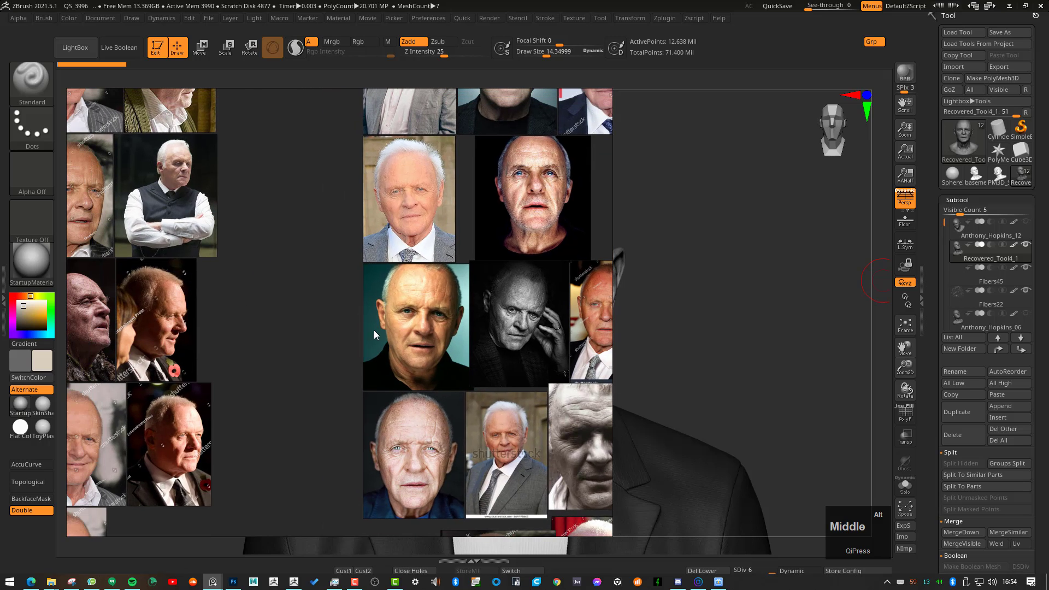
right_click_drag(375, 326, 401, 327, "alt")
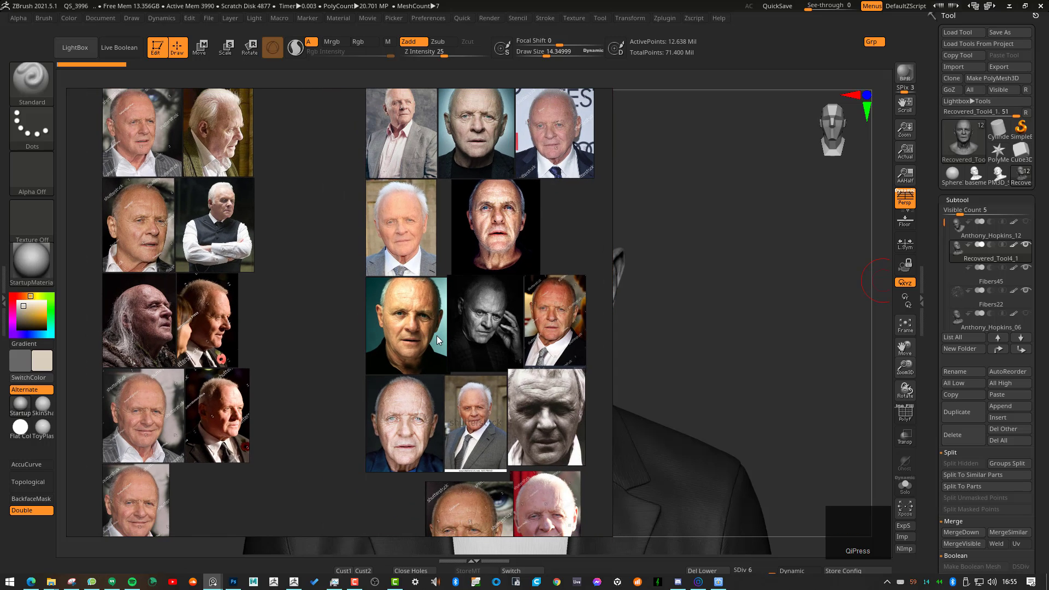
right_click_drag(436, 337, 456, 335, "alt")
middle_click_drag(456, 334, 398, 335, "alt")
right_click_drag(458, 331, 467, 328, "alt")
middle_click_drag(500, 319, 470, 324, "alt")
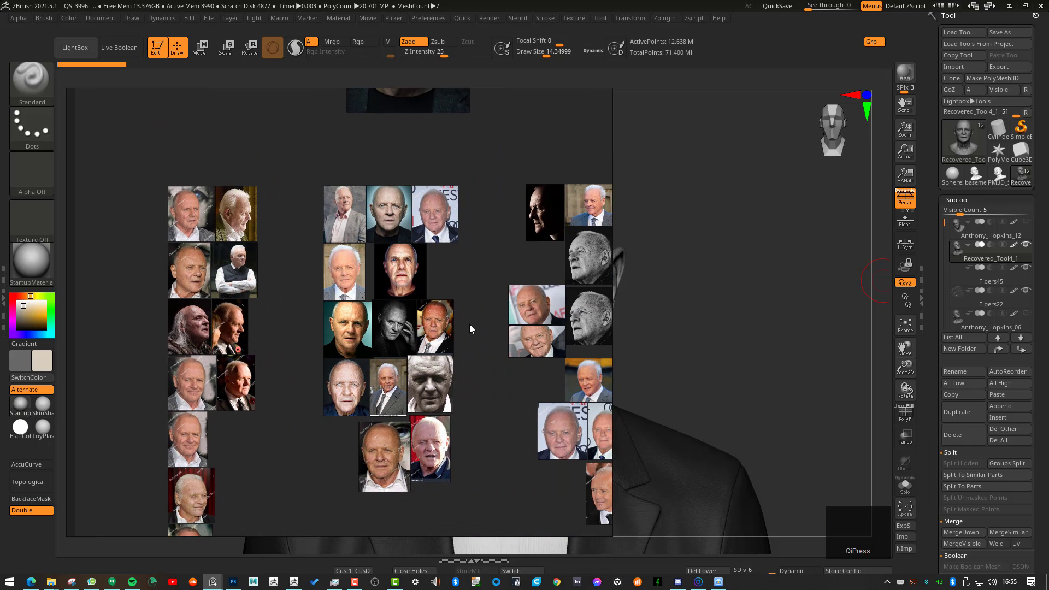
right_click_drag(470, 324, 467, 327, "alt")
middle_click_drag(467, 327, 401, 320, "alt")
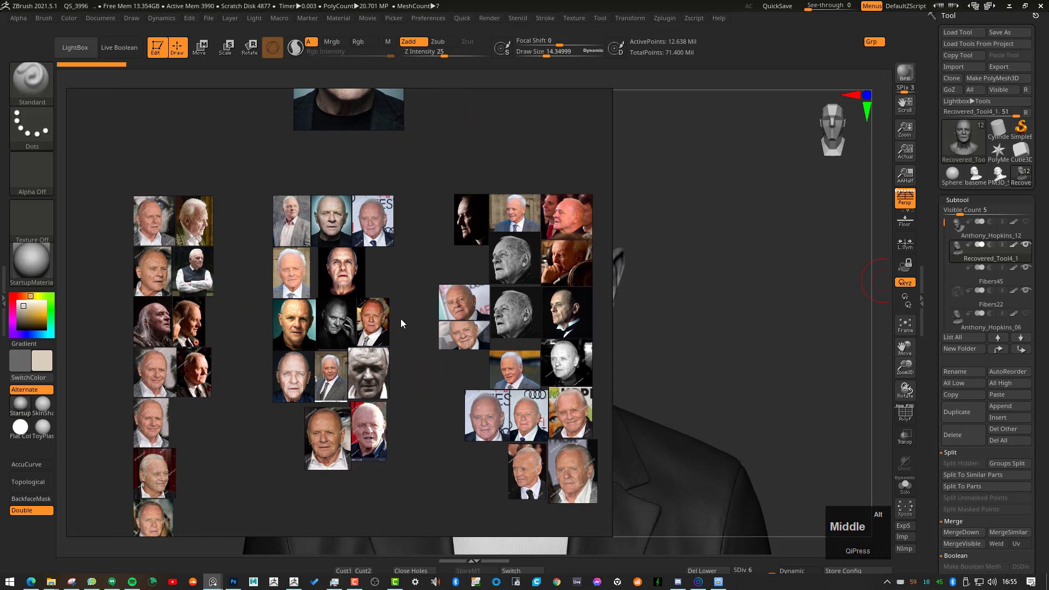
right_click_drag(438, 347, 444, 351, "alt")
middle_click_drag(444, 351, 403, 356, "alt")
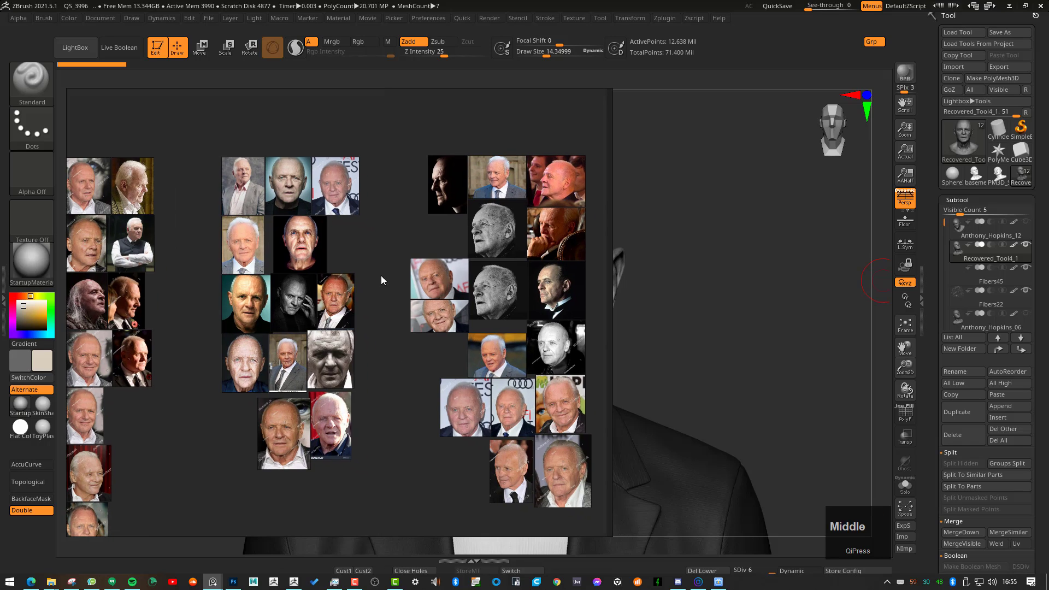
- Move the two stacked landscape portraits up beside the black-and-white photos in the third reference group
left_click(435, 323)
left_click_drag(440, 311, 444, 268)
left_click(435, 339)
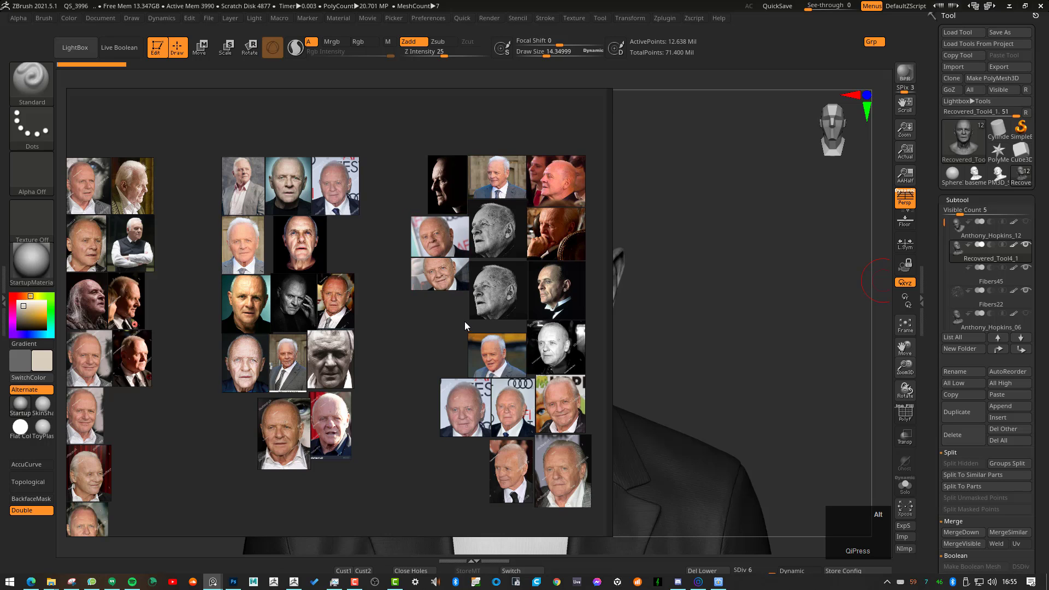
right_click_drag(465, 322, 450, 320, "alt")
middle_click_drag(451, 320, 403, 311)
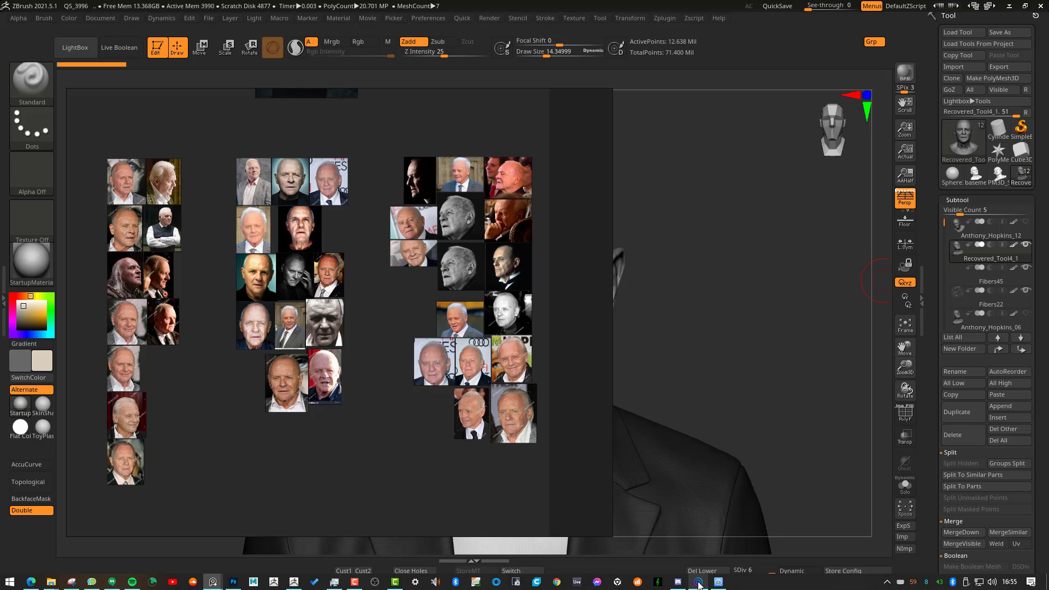
- Switch to the data recovery wizard, collapse the References and Etiqueta trees, and return to the top level of the References results
left_click(717, 583)
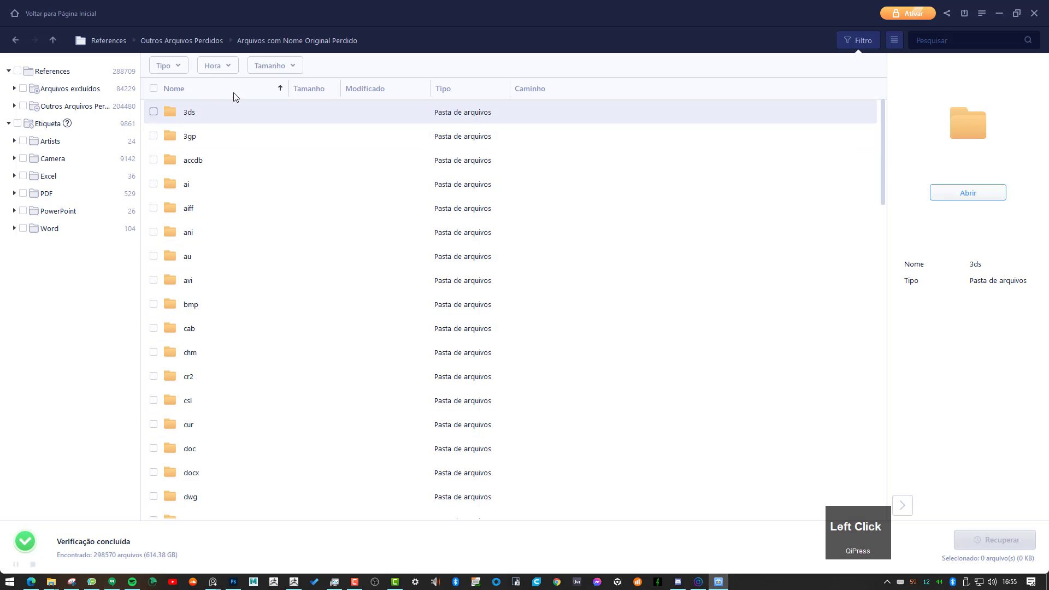
left_click(9, 71)
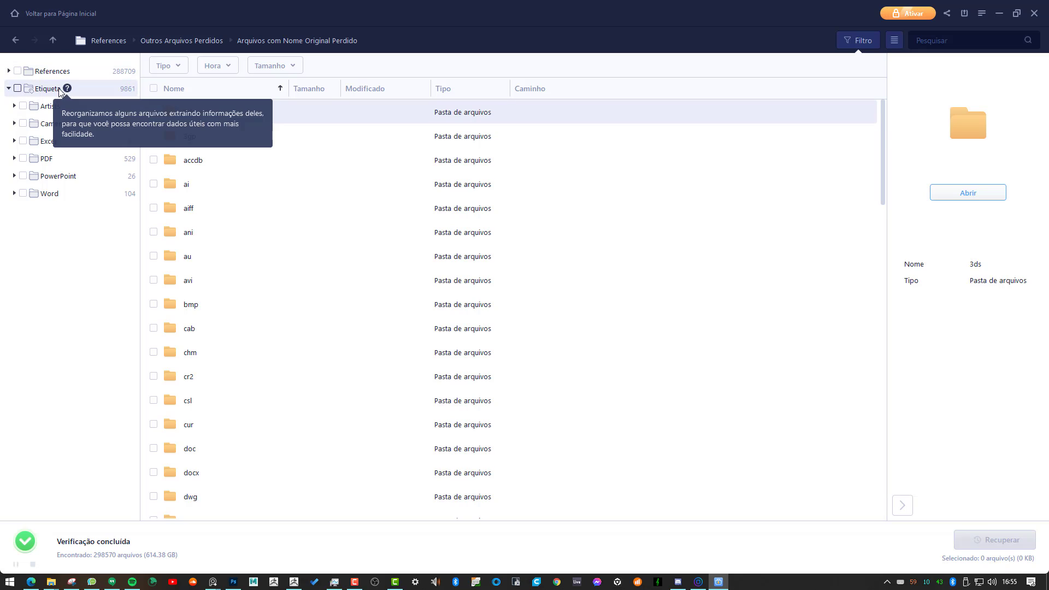
left_click(8, 88)
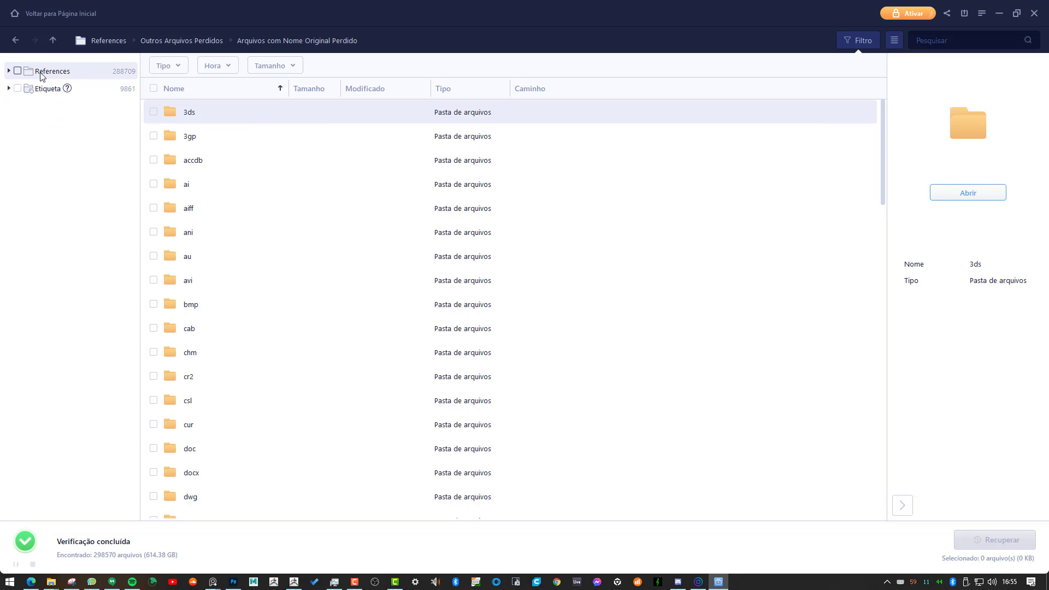
left_click(124, 44)
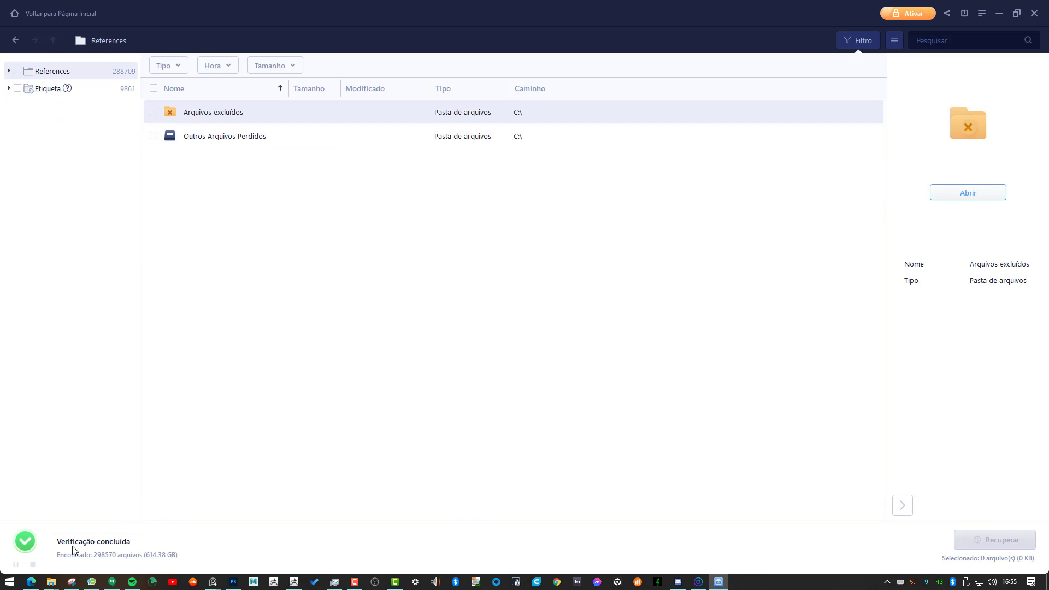
- Check the previous versions of Anthony Hopkins.pur in File Explorer, then close its properties and minimize the Explorer and recovery wizard windows
mouse_move(57, 586)
left_click(103, 506)
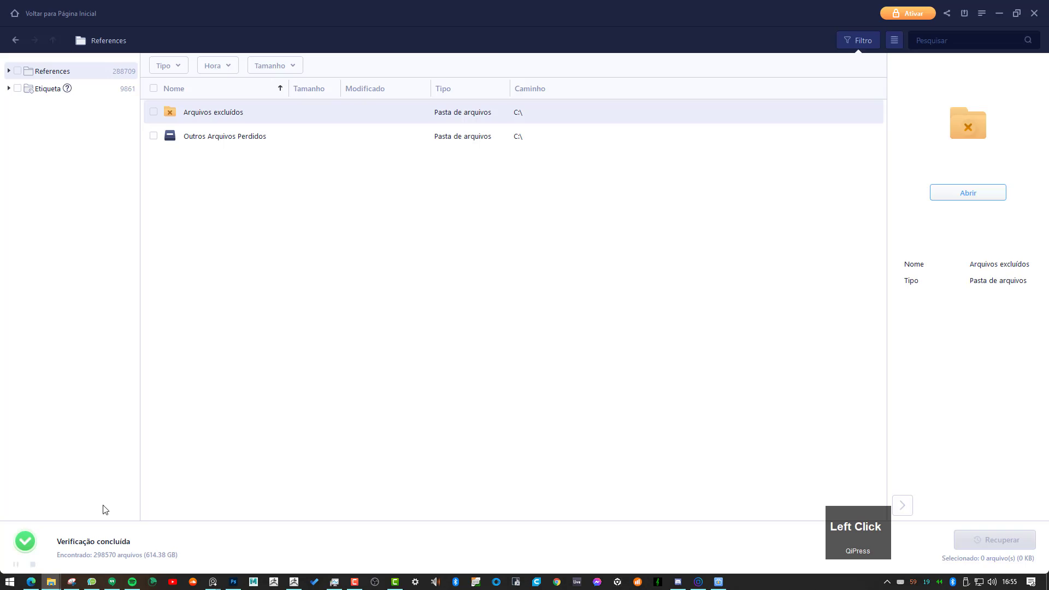
right_click(236, 143)
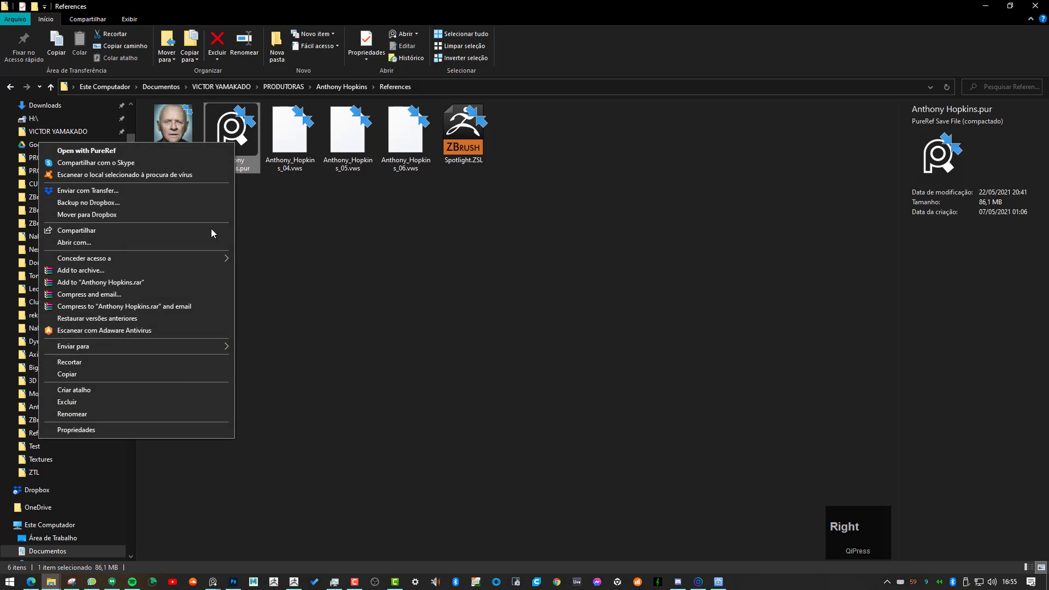
left_click(158, 430)
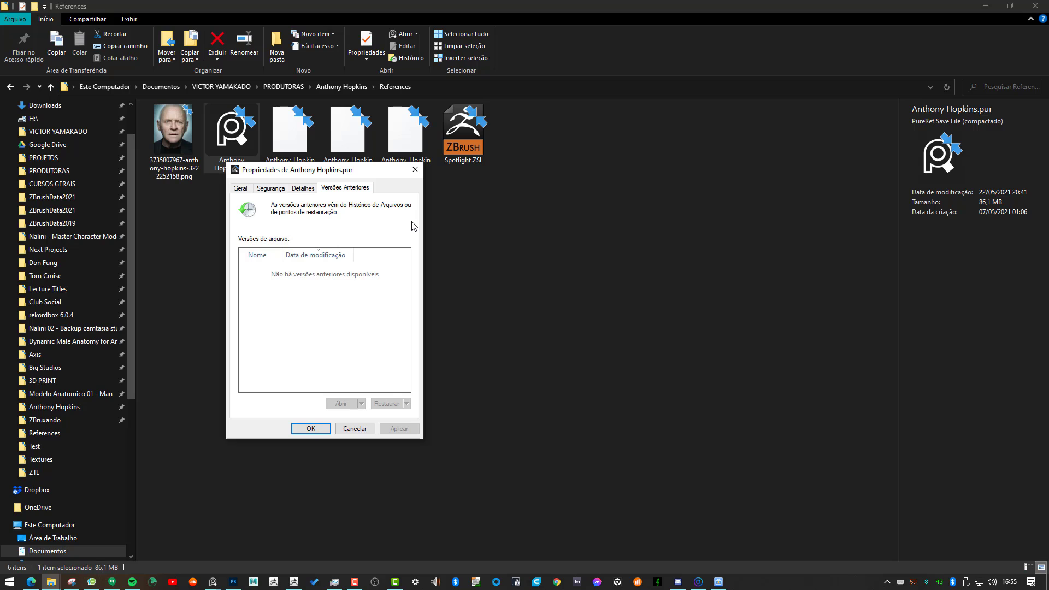
left_click(415, 170)
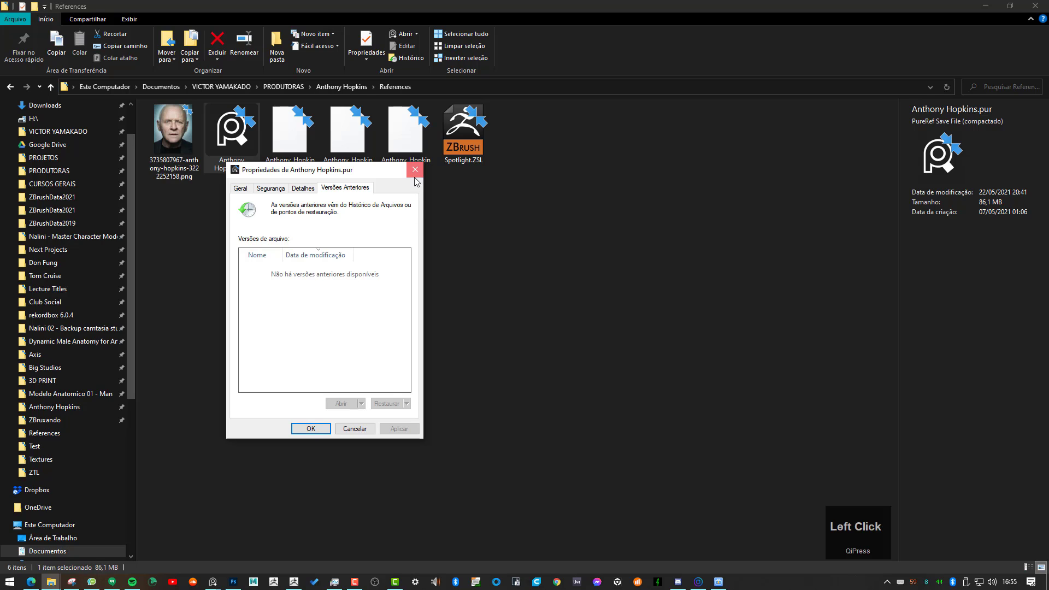
left_click(986, 7)
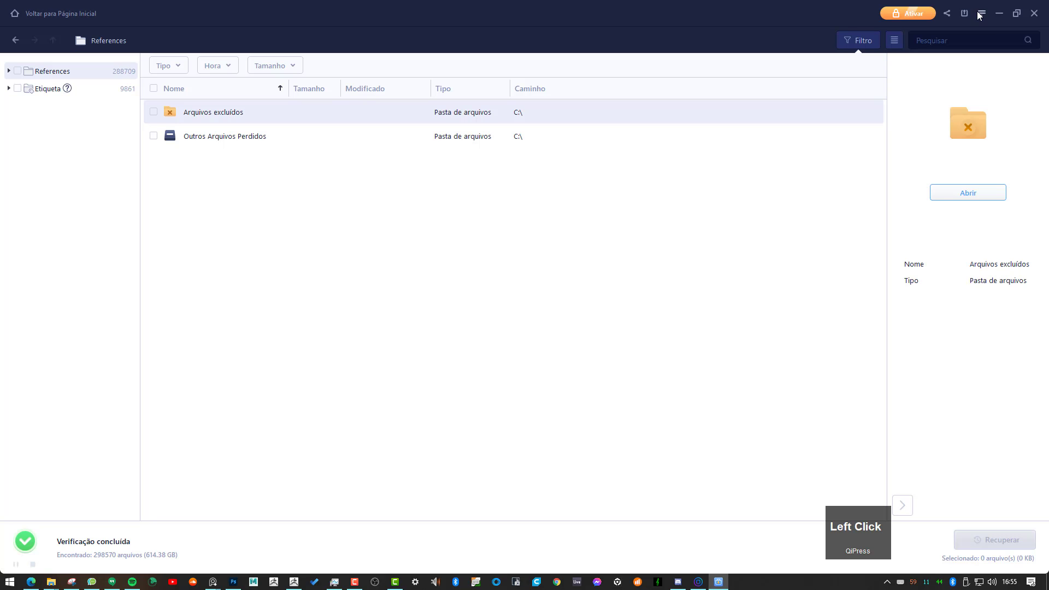
left_click(1001, 15)
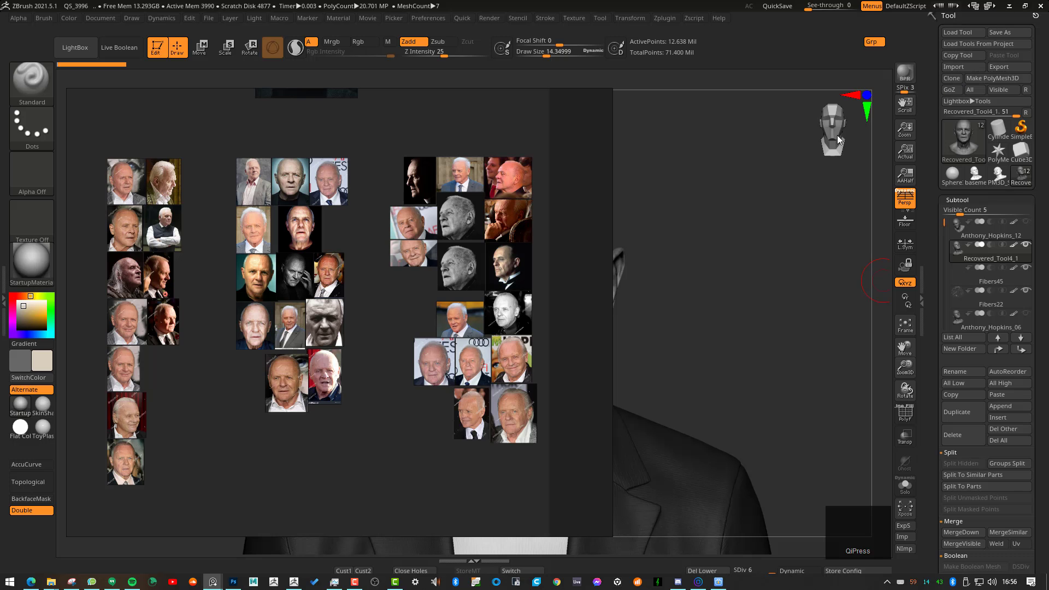
- Look over the whole PureRef board and move its window off the ZBrush canvas to uncover the bust
scroll(470, 254, "down", 3)
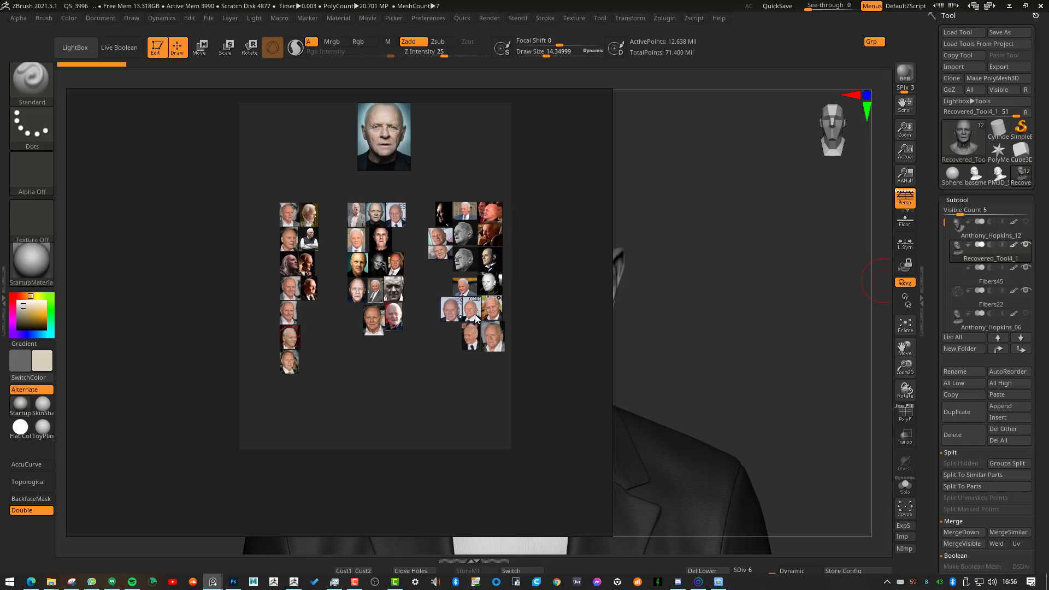
middle_click_drag(474, 326, 354, 354, "alt")
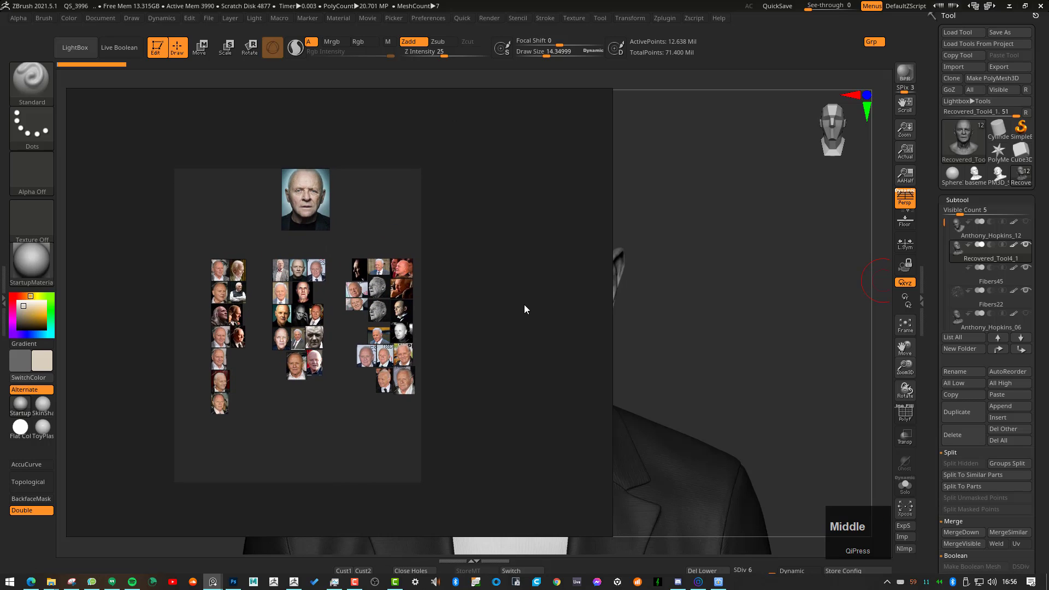
middle_click_drag(475, 238, 426, 240)
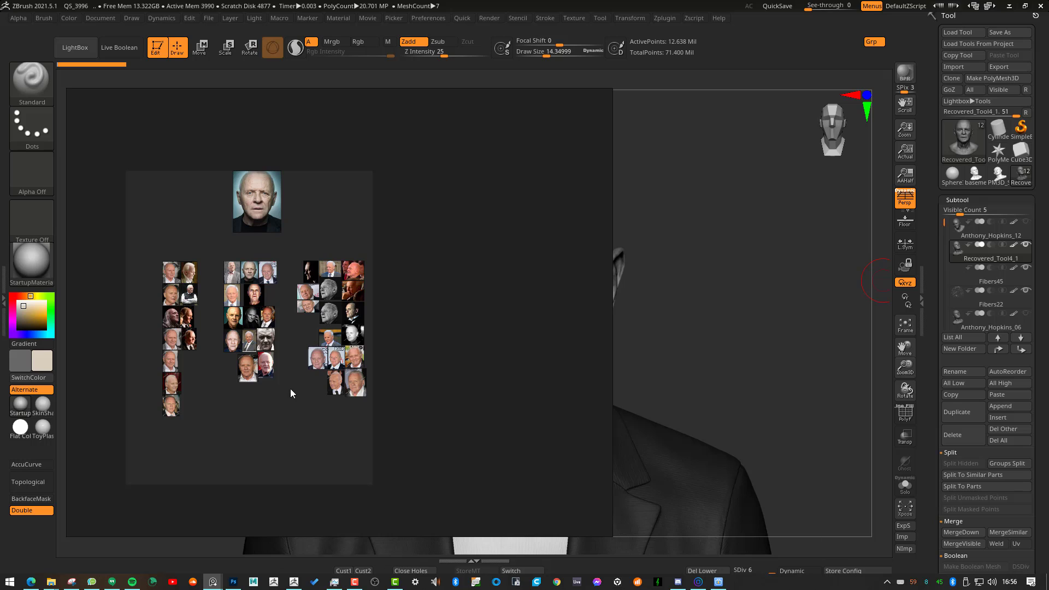
middle_click_drag(293, 290, 367, 302)
right_click_drag(367, 303, 392, 319)
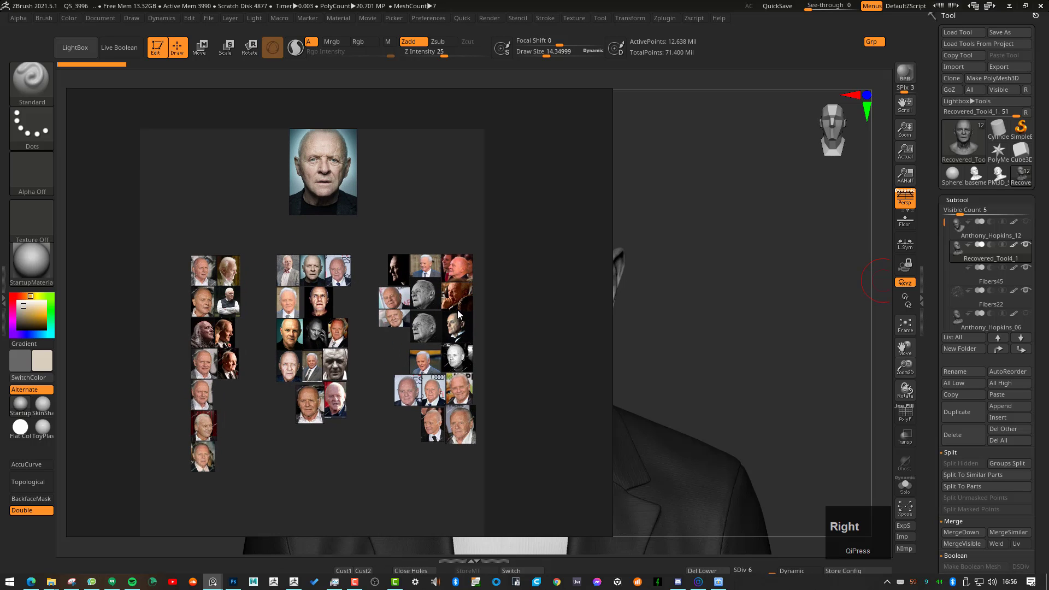
right_click_drag(436, 263, 1048, 256)
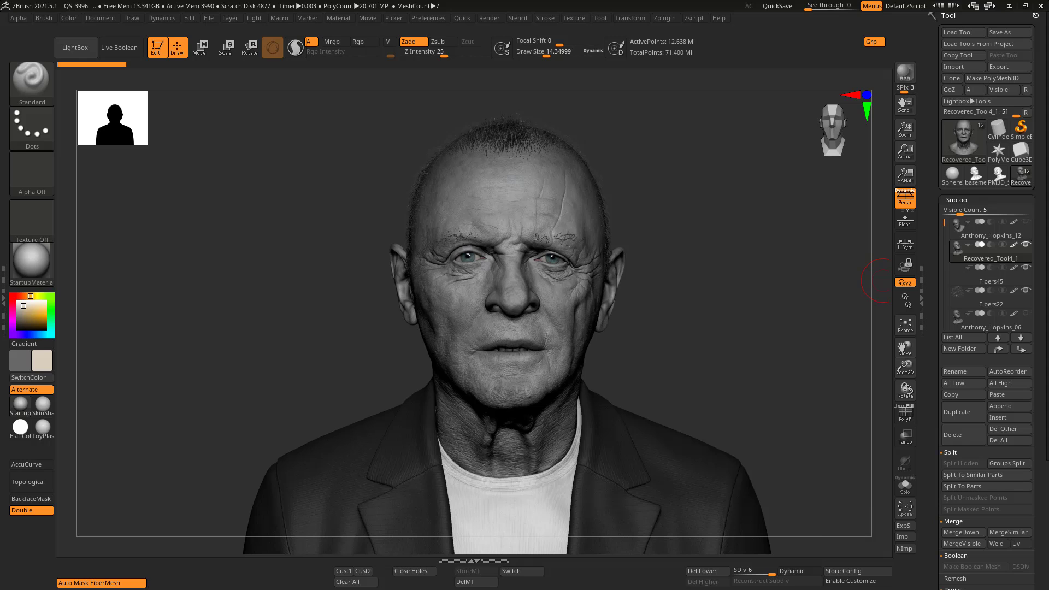
mouse_move(1044, 257)
right_mouse_down()
mouse_move(649, 259)
mouse_move(893, 244)
mouse_move(1046, 252)
right_mouse_up()
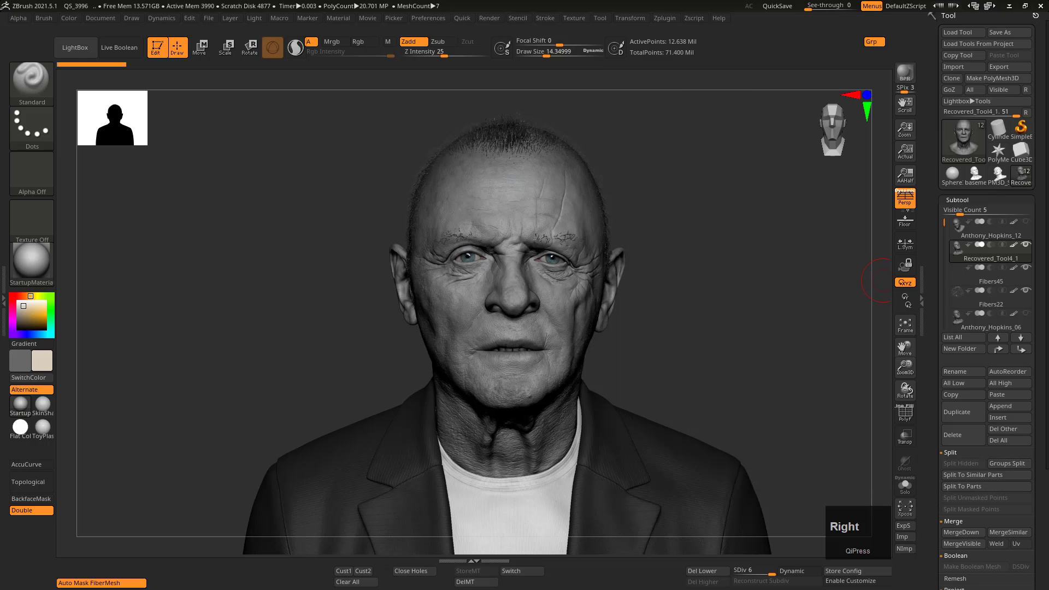
middle_click(783, 316)
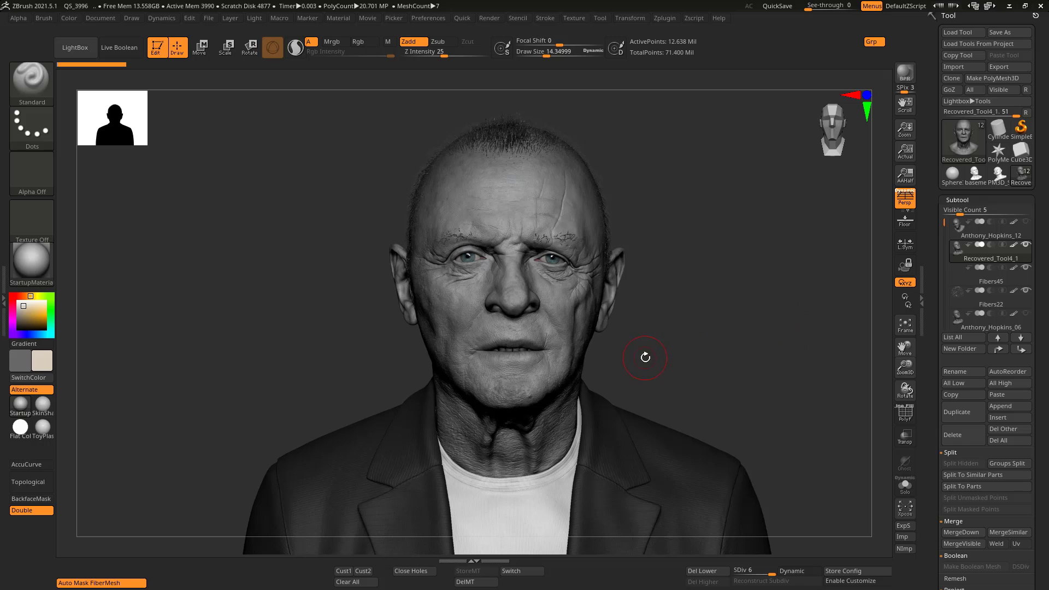
- Open the ZTL folder of the Anthony Hopkins project in File Explorer, check the saved ZBrush tool versions, and return to ZBrush
key("super")
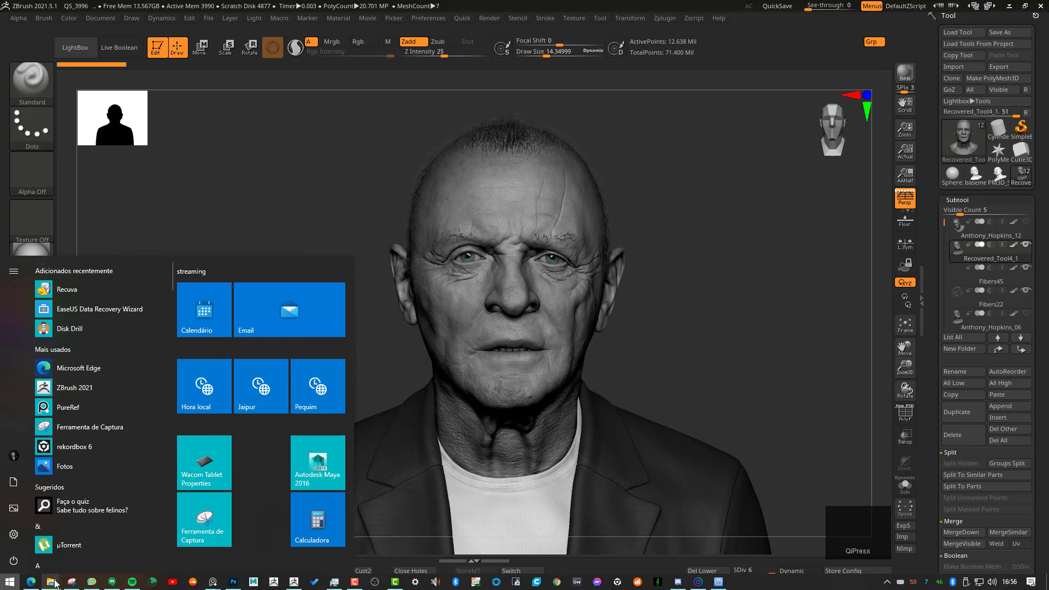
left_click(51, 582)
left_click(165, 540)
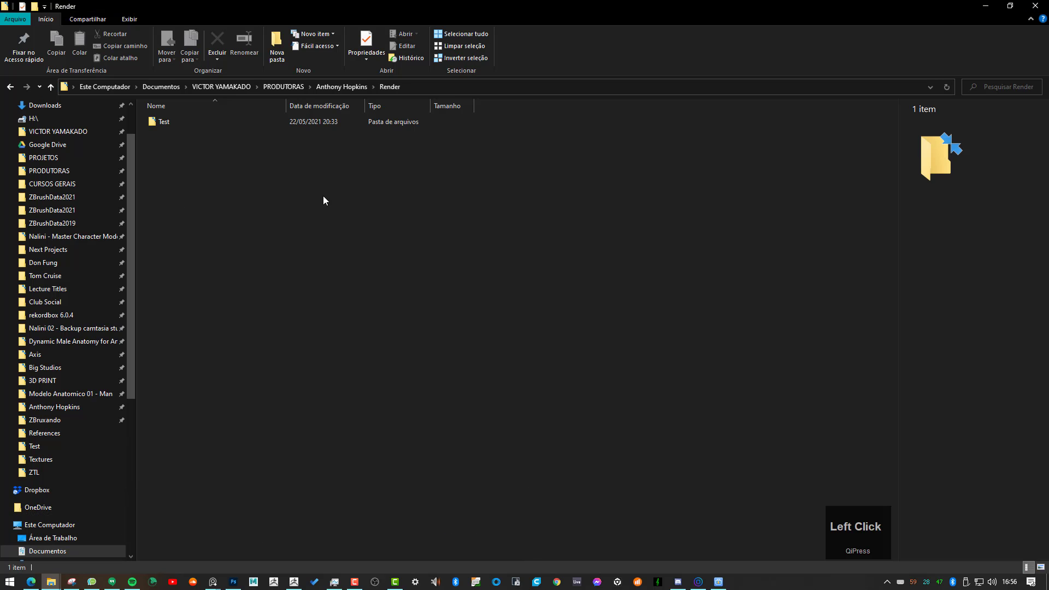
left_click(344, 87)
left_click(183, 165)
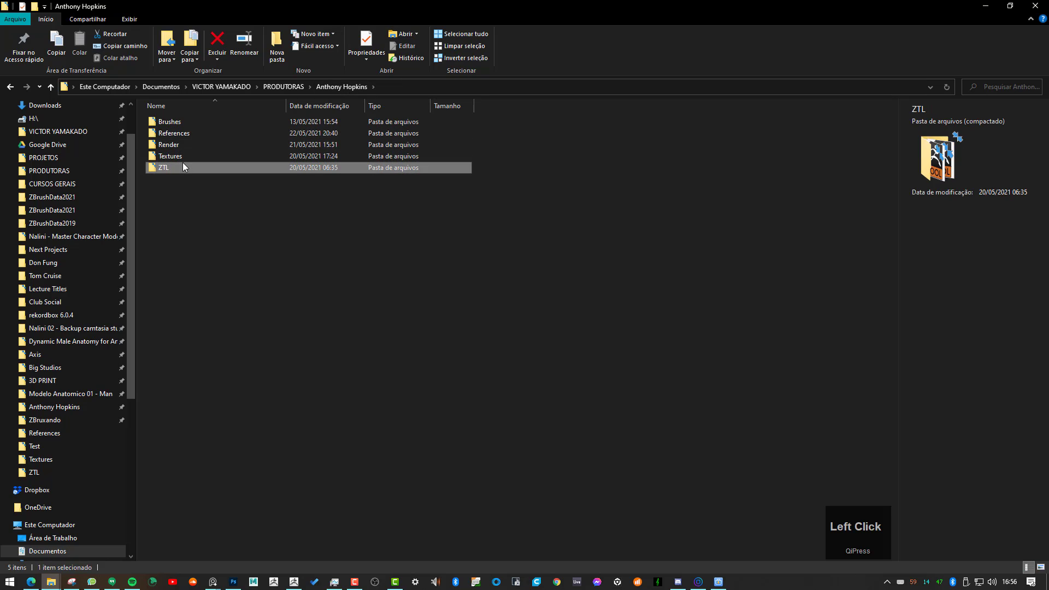
double_click(183, 166)
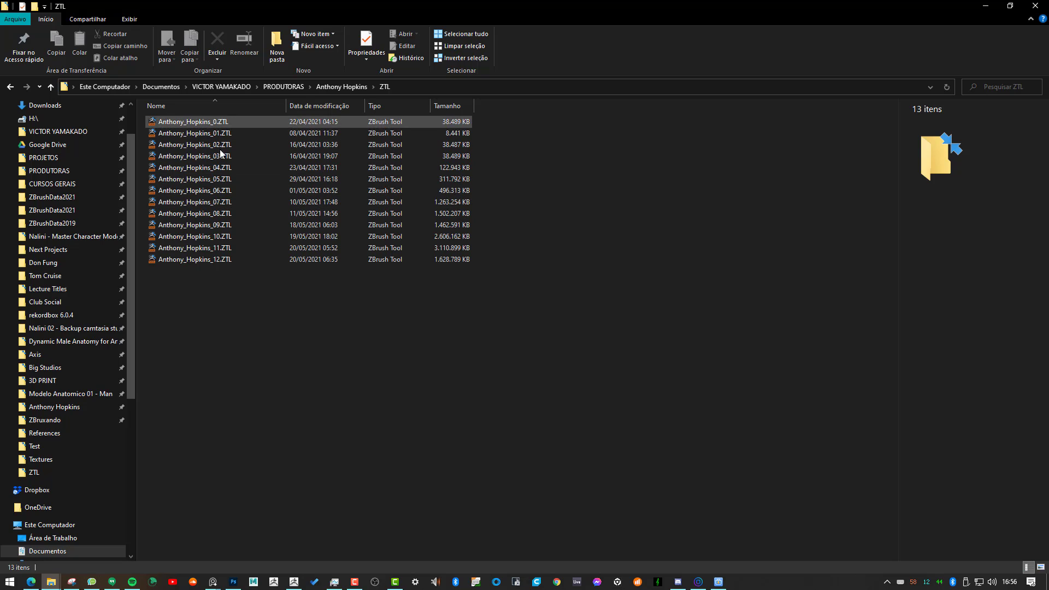
left_click(338, 344)
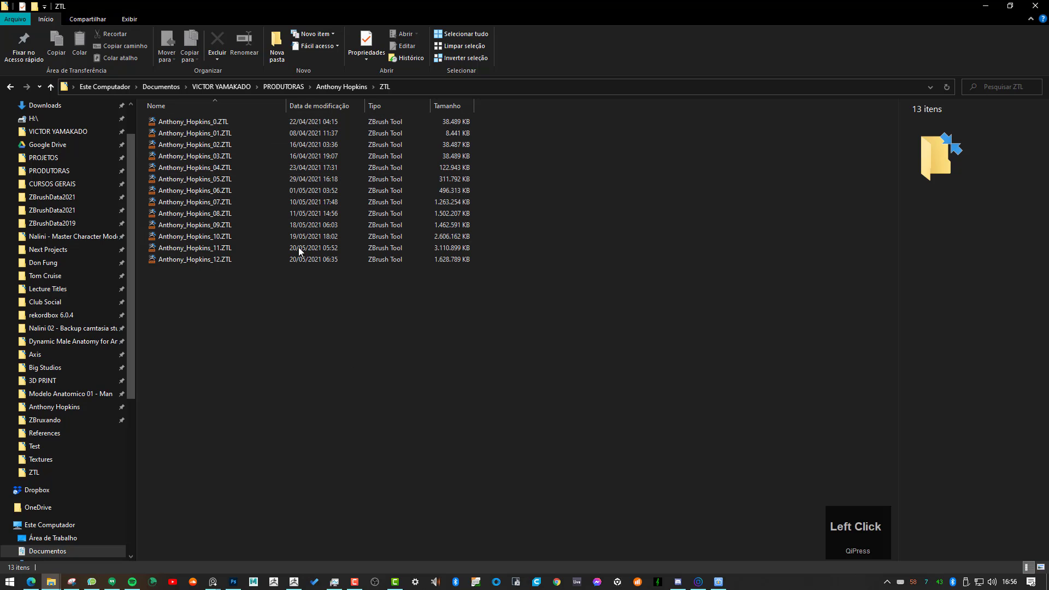
left_click(294, 581)
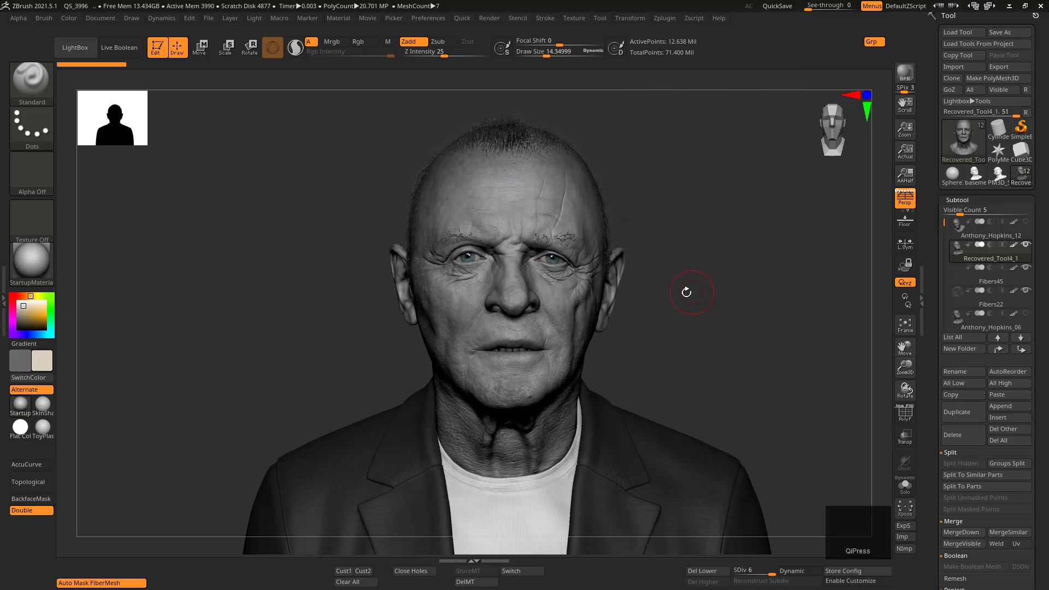
- Switch back to File Explorer, look through the References folder of the Anthony Hopkins project, and minimize the window
key("comma")
key("alt+Tab")
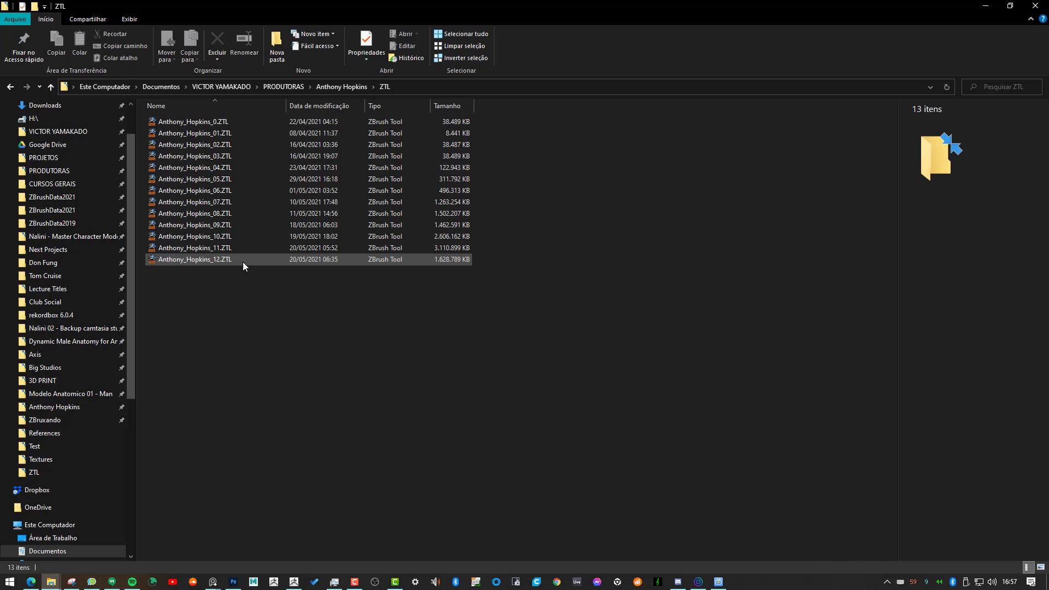
left_click(405, 327)
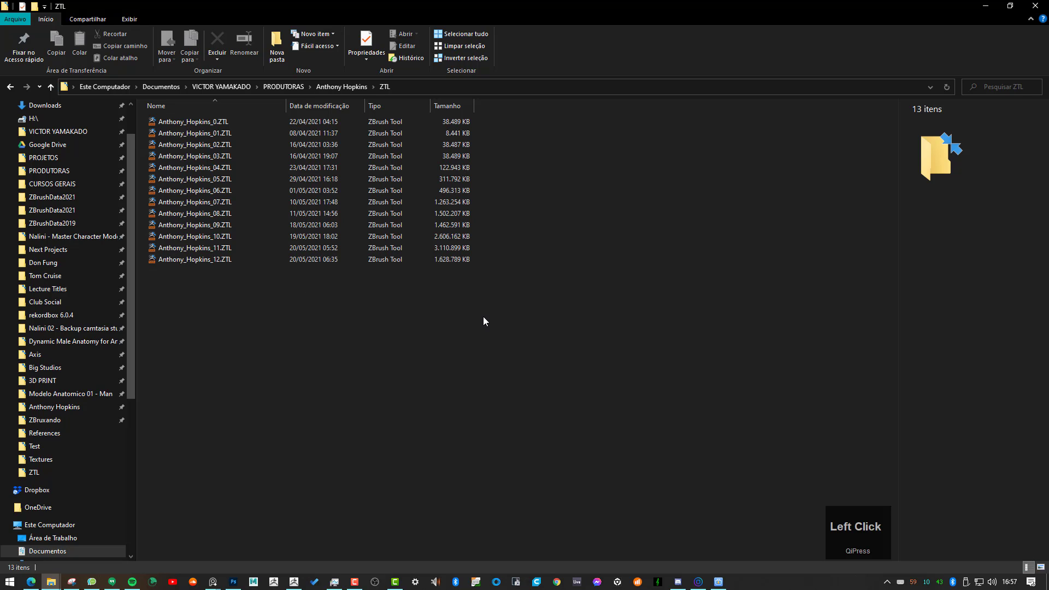
left_click(332, 86)
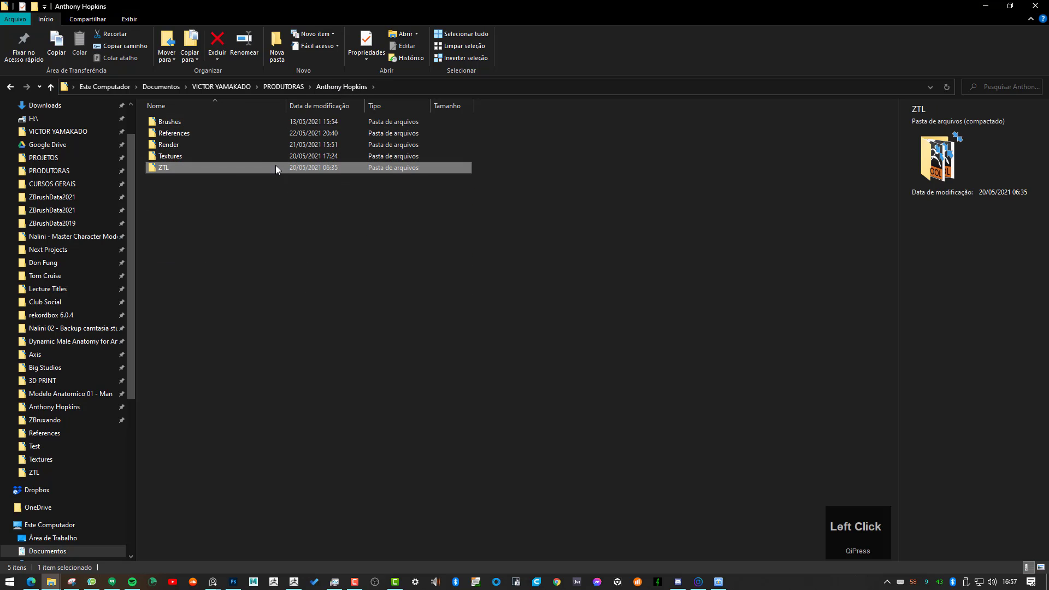
left_click(178, 136)
double_click(178, 136)
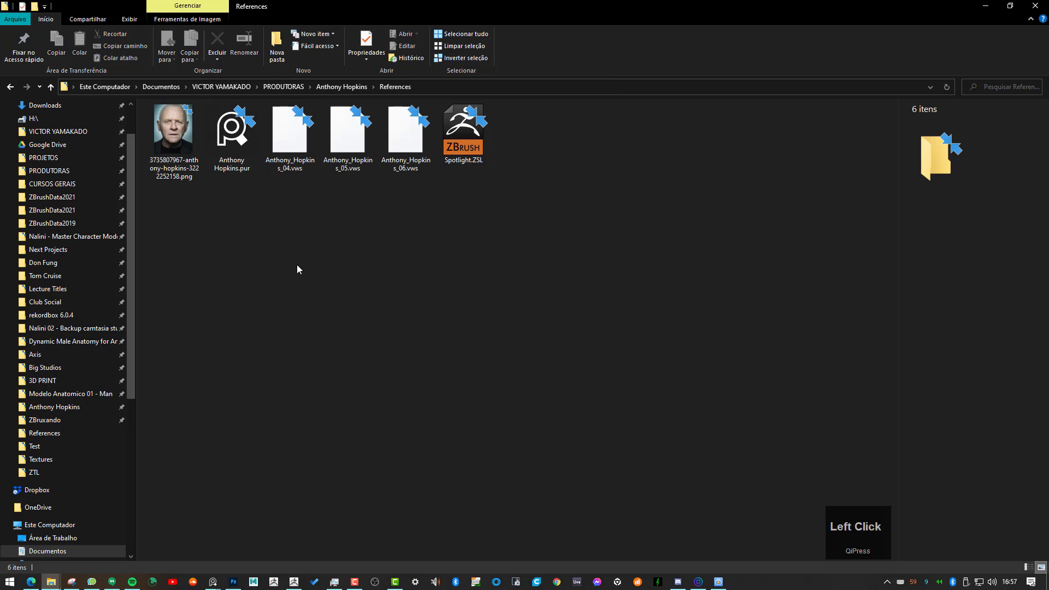
left_click(241, 144)
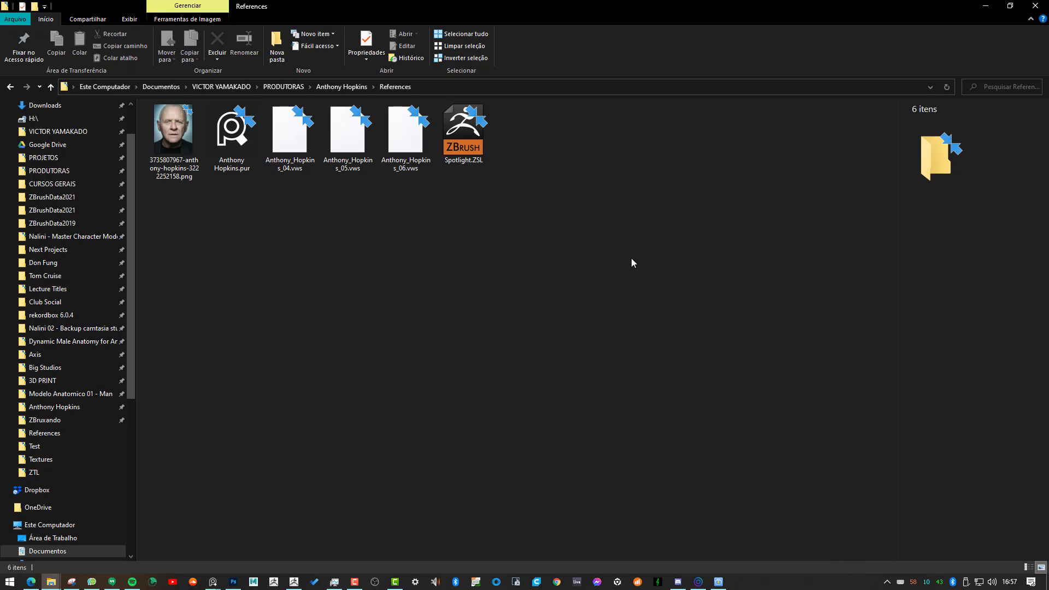
left_click(985, 7)
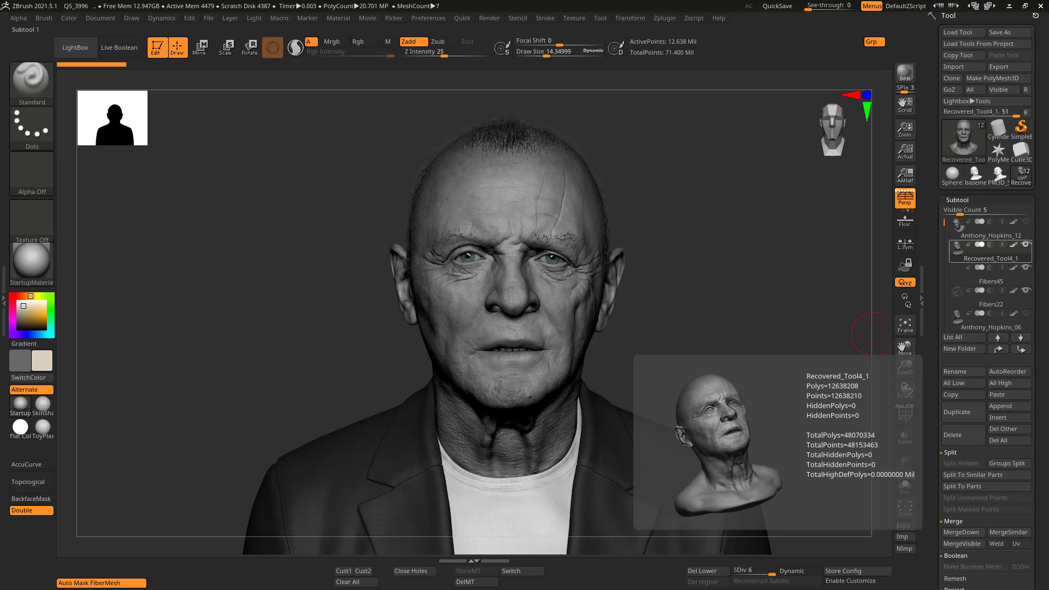
- Bring the PureRef board back over ZBrush beside the bust's face and narrow its window to the edge of the photo groups
right_click(991, 252)
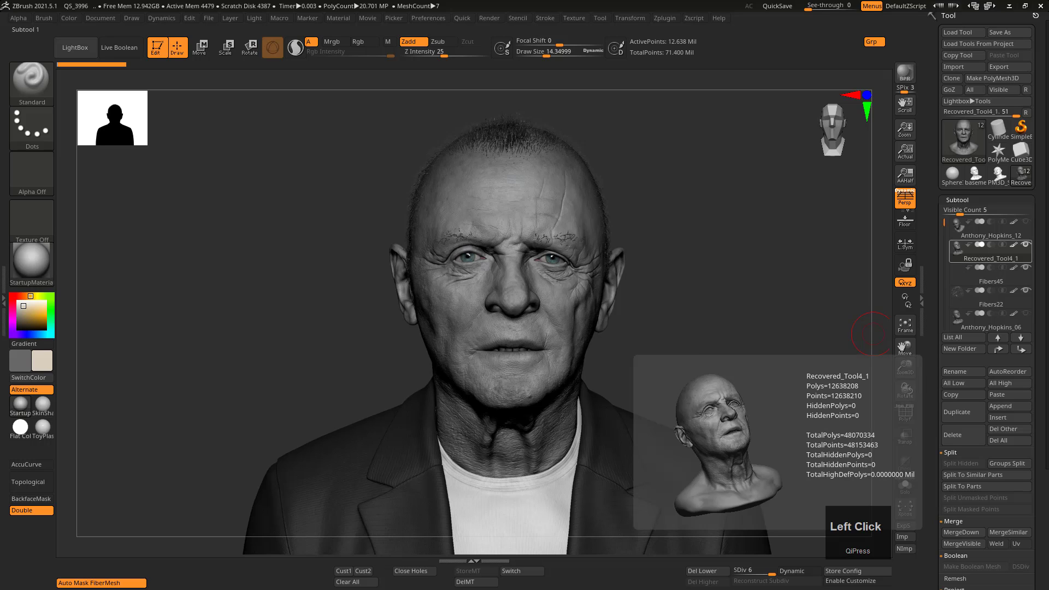
right_click_drag(1048, 131, 512, 175)
left_click_drag(559, 255, 438, 257)
middle_click_drag(399, 250, 335, 249, "alt")
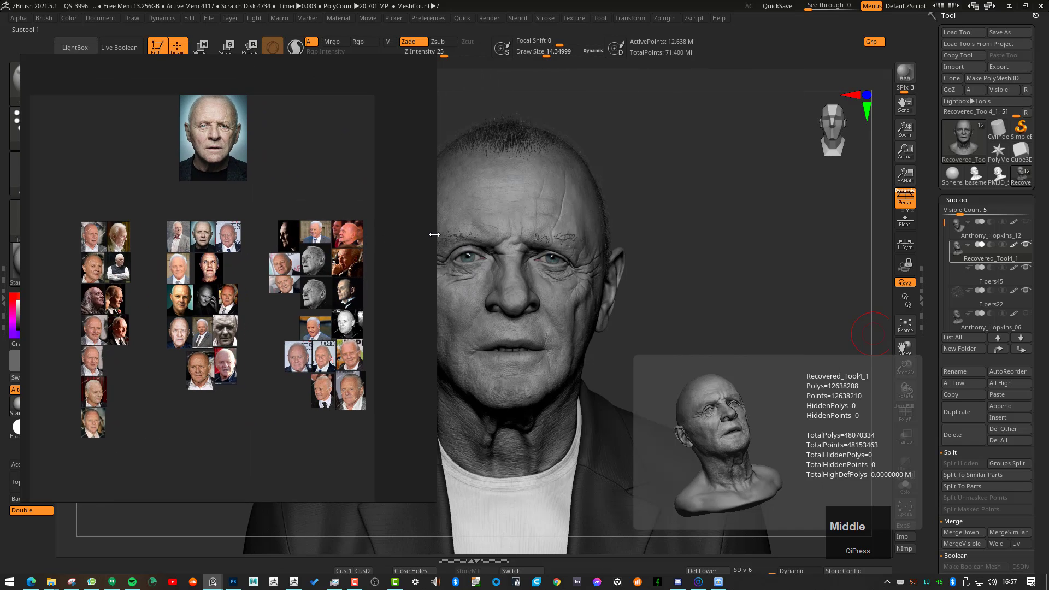
left_click_drag(435, 234, 374, 234)
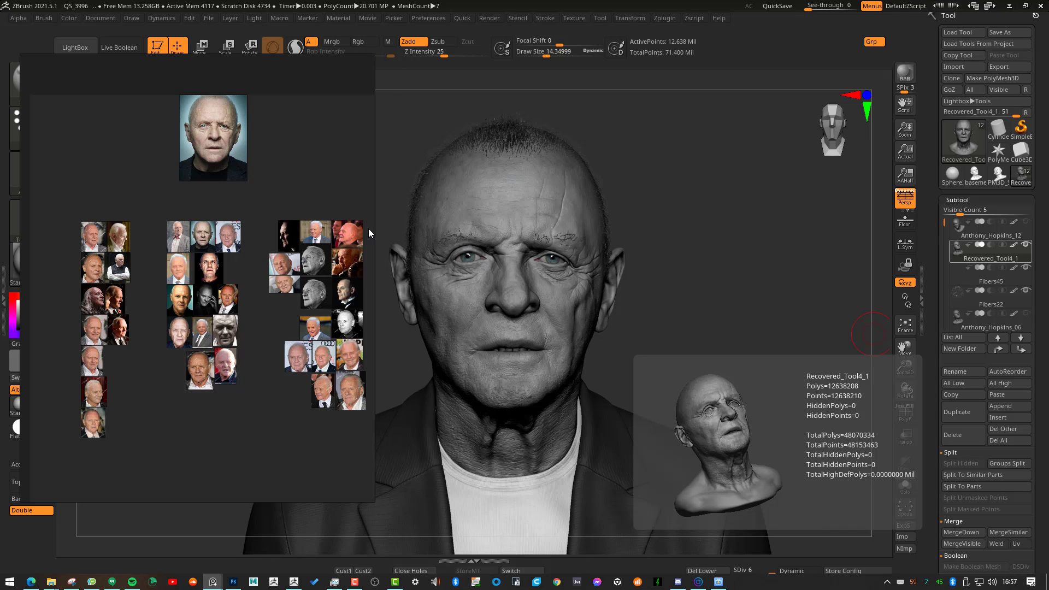
- Bring the hidden reference board back in front of ZBrush, reposition it beside the bust, and narrow its window to uncover the whole face
middle_click(676, 278)
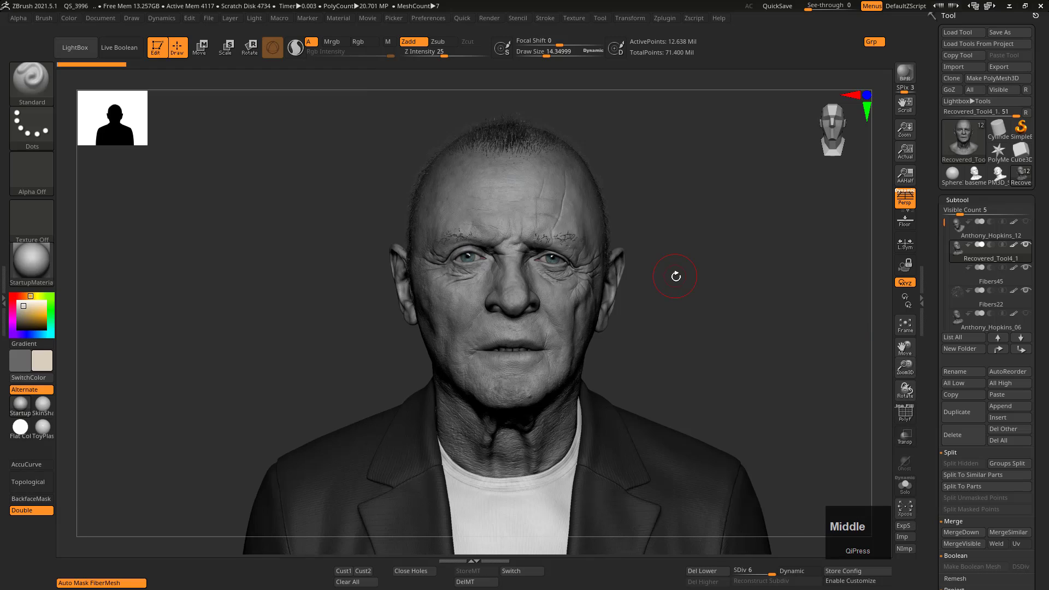
key("alt+Tab")
right_click_drag(316, 270, 378, 276)
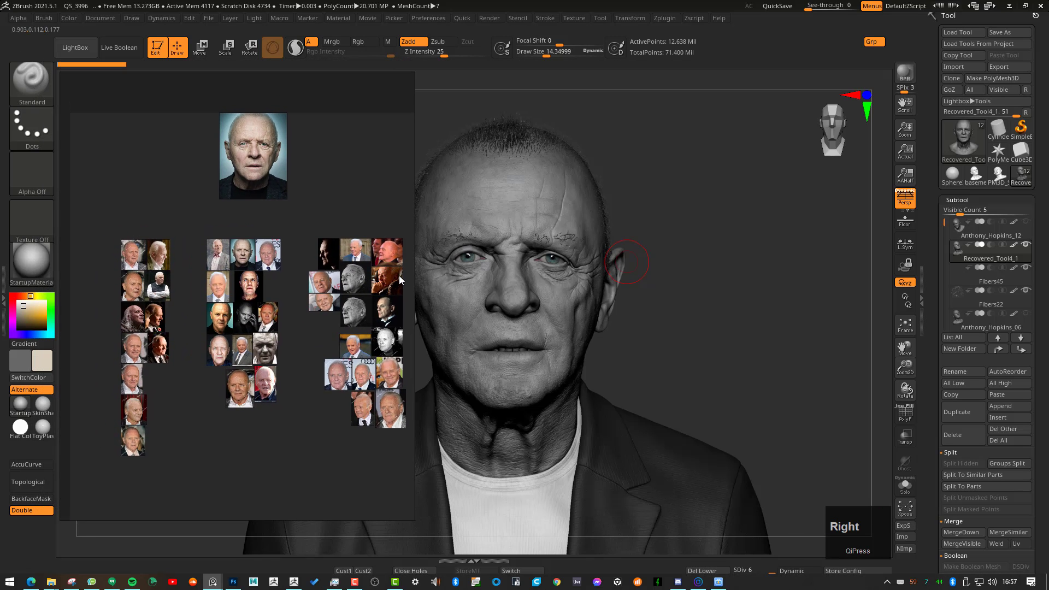
left_click_drag(412, 284, 382, 289)
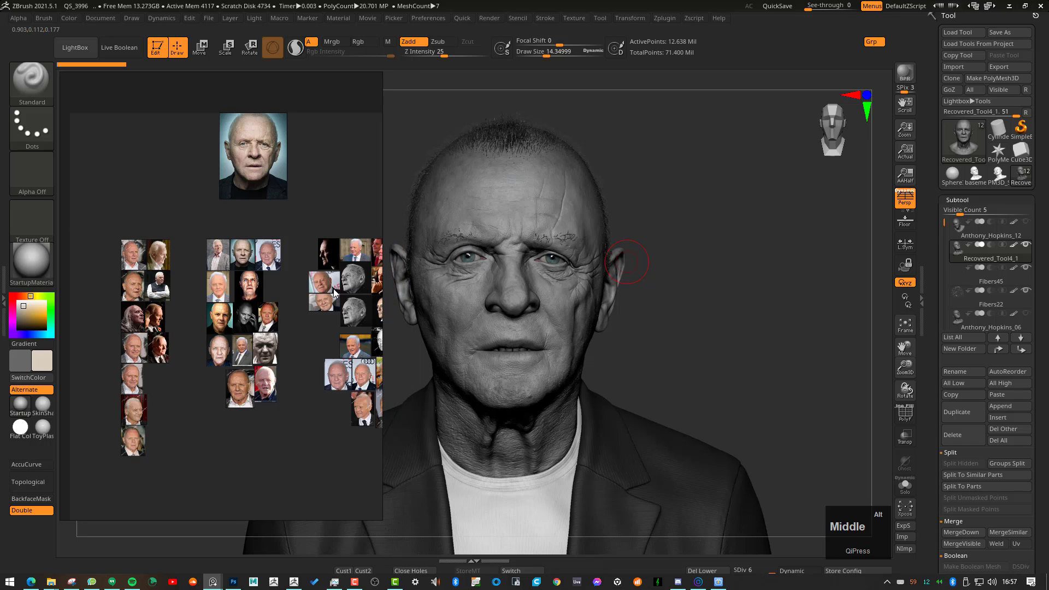
- Bring all the photo groups of the reference board into view, and switch to the BPR_Render.psd composite in Photoshop
middle_click_drag(334, 293, 298, 291)
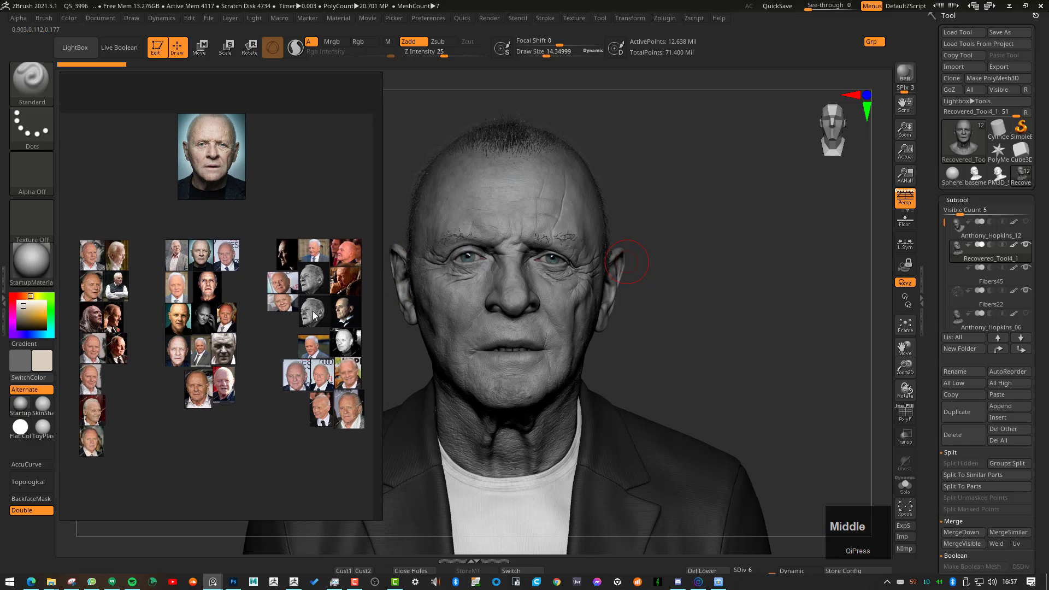
left_click(233, 581)
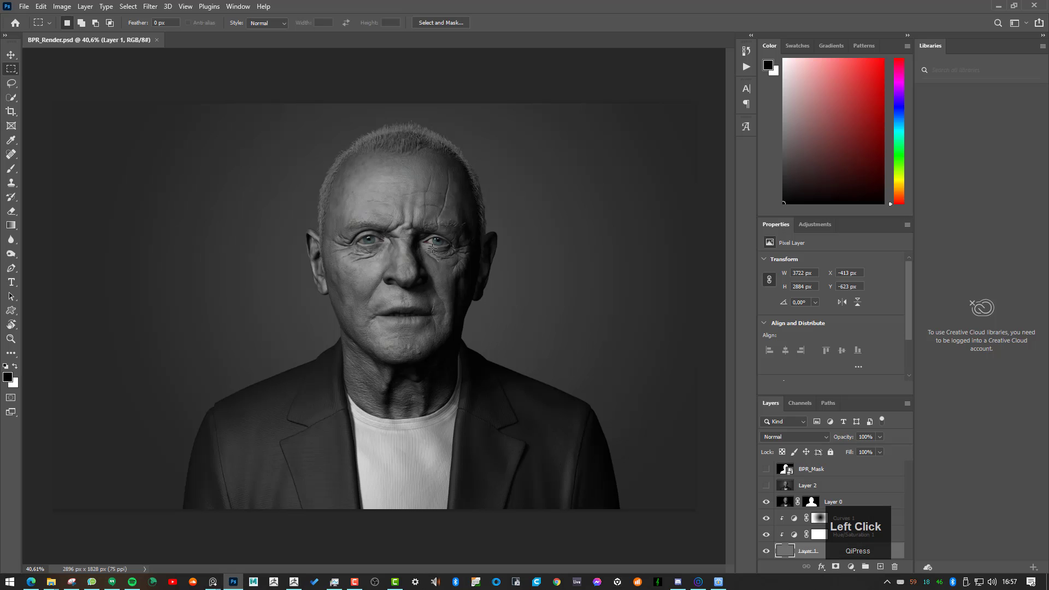
middle_click(498, 283)
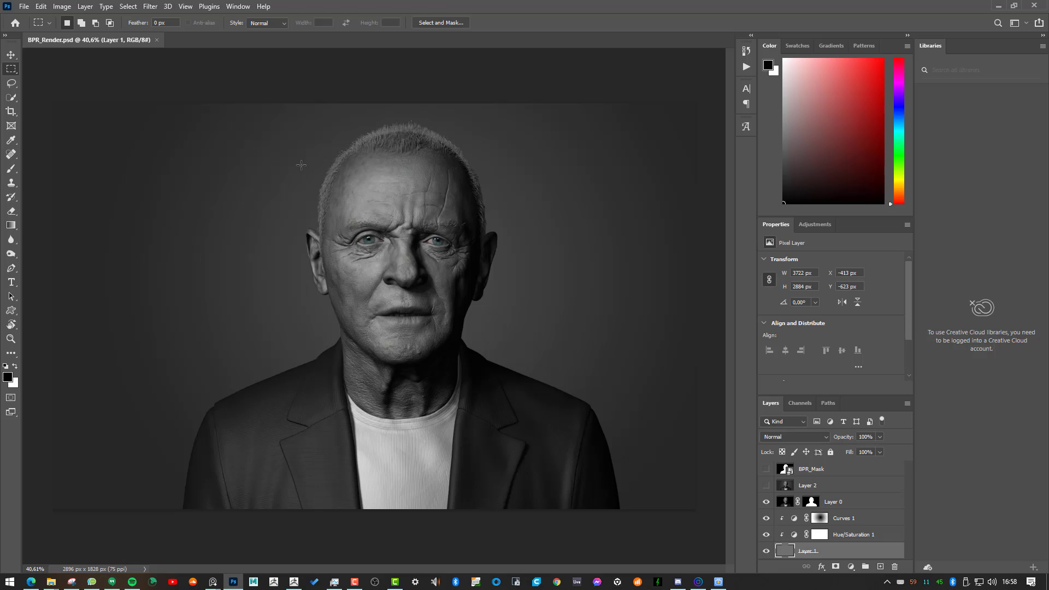
key("ctrl+shift")
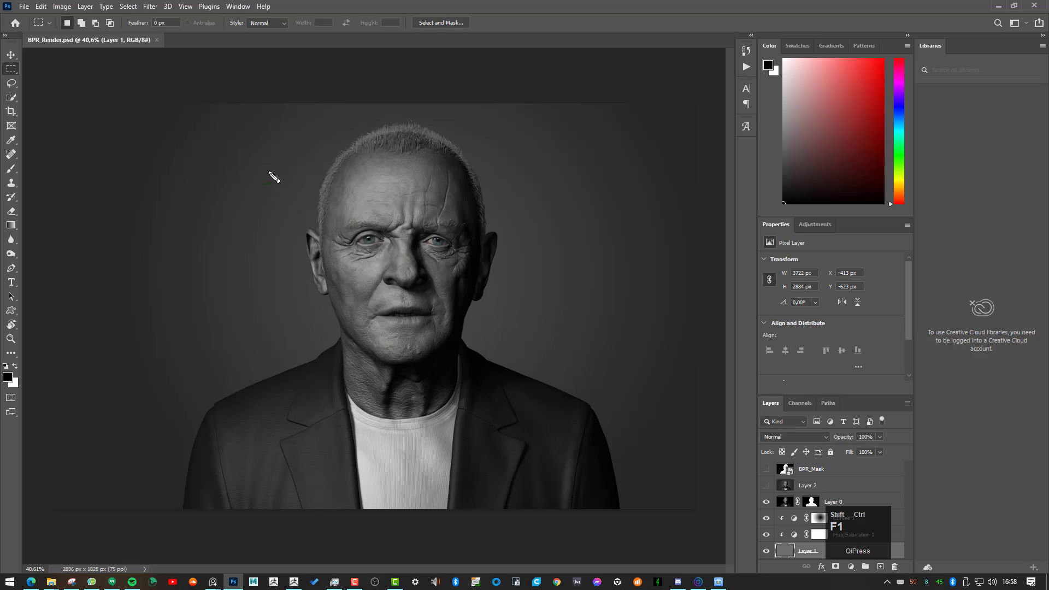
mouse_move(200, 119)
left_mouse_down()
mouse_move(340, 171)
mouse_move(366, 201)
mouse_move(350, 229)
left_mouse_up()
key("Escape")
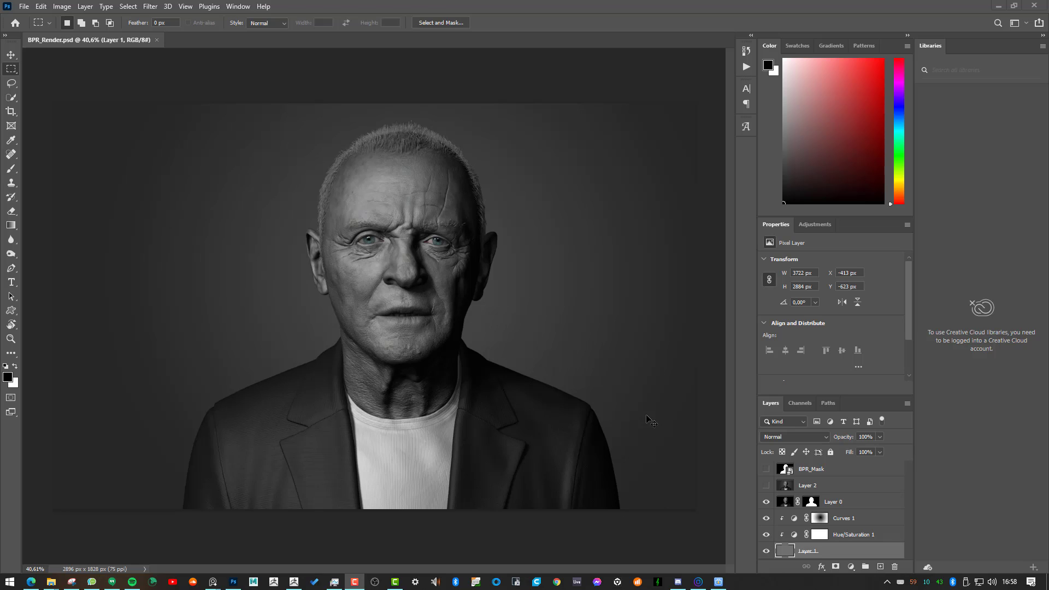
left_click(726, 496)
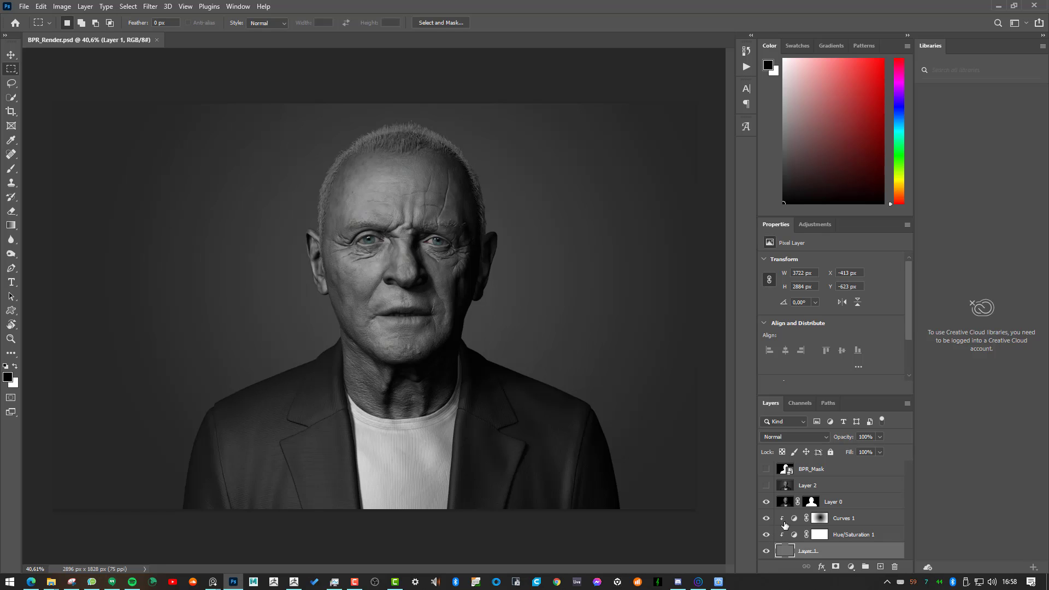
- Toggle the visibility of the gray background Layer 1 repeatedly to compare the portrait with and without it, leaving it shown
left_click(766, 551)
left_click(766, 551)
left_click(766, 551)
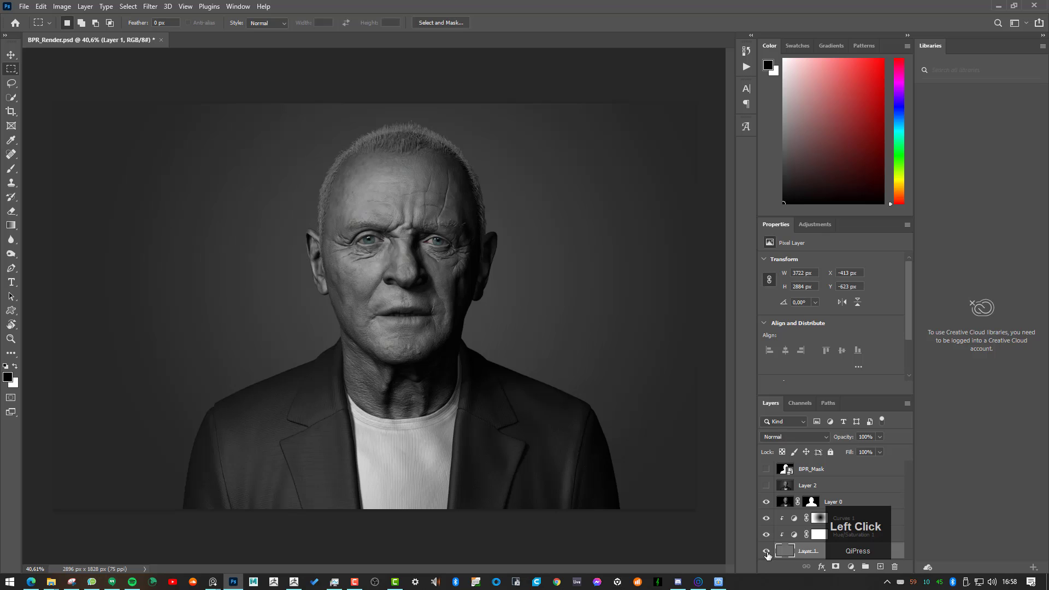
left_click(766, 550)
left_click(767, 551)
left_click(766, 551)
- Isolate Layer 0 and view its silhouette mask on its own, returning to the full composite
left_click(811, 501)
left_click(767, 502, "alt")
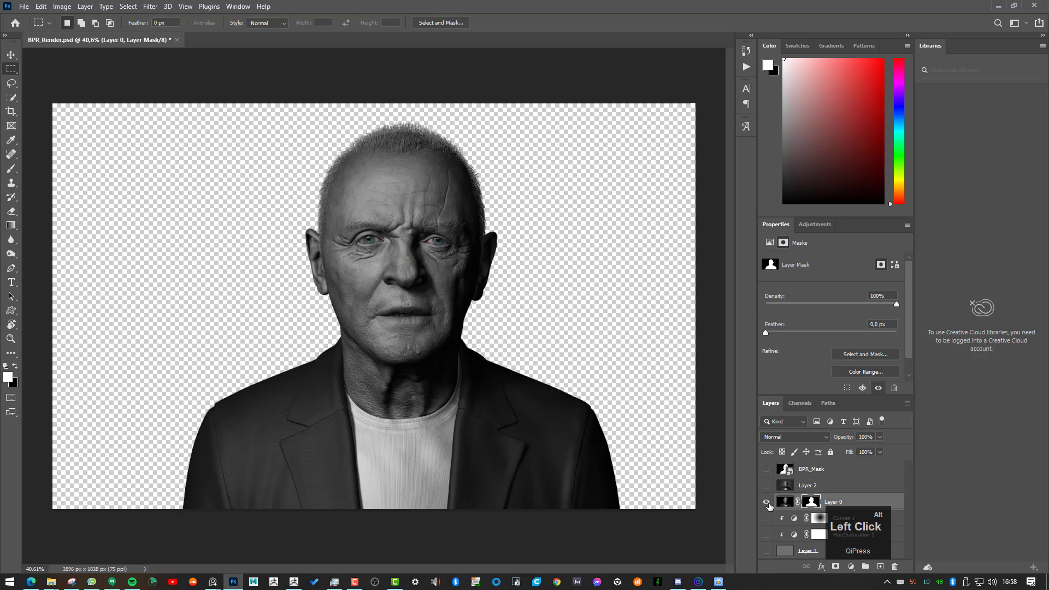
left_click(766, 502, "alt")
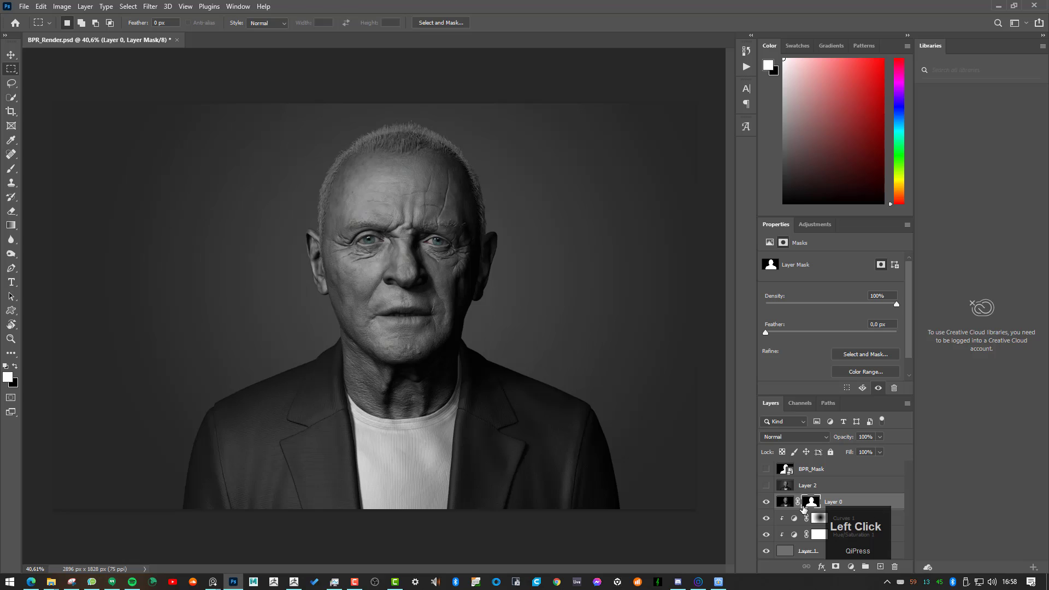
left_click(811, 503, "alt")
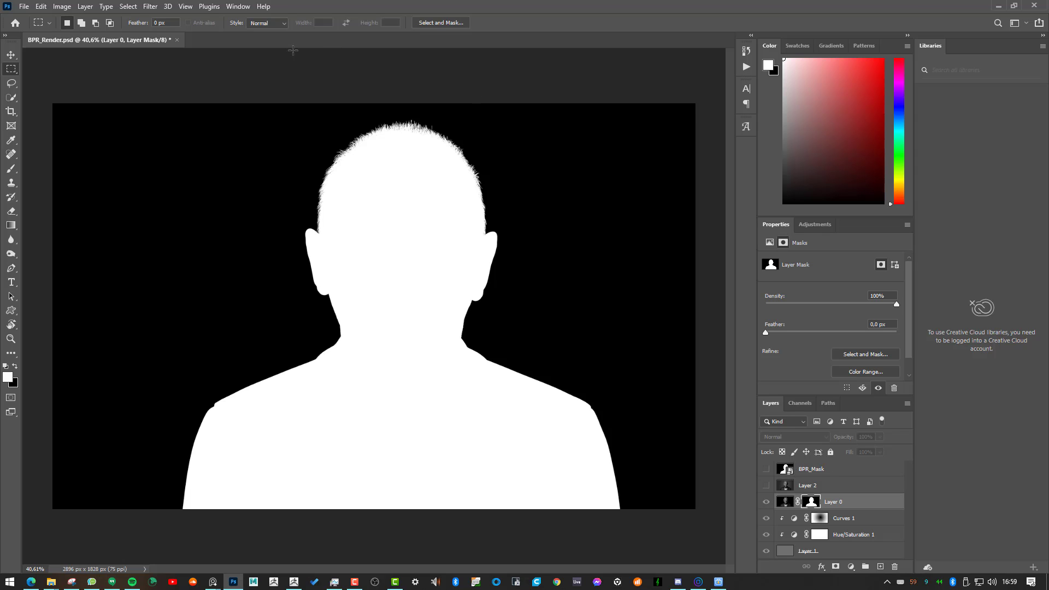
left_click(810, 504, "alt")
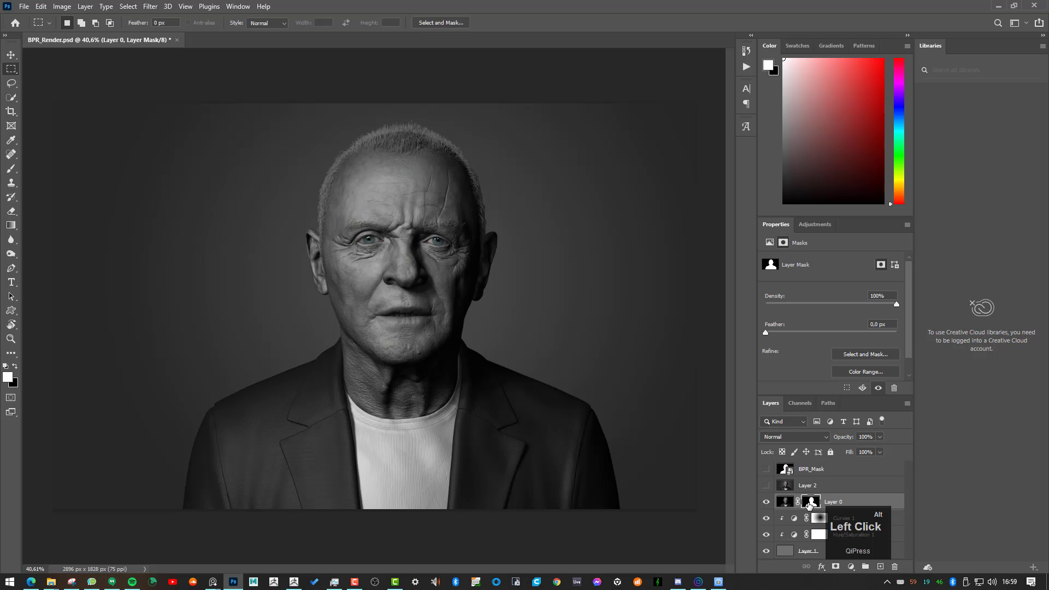
- Try moving the portrait image on Layer 0 with the Move tool, and undo the move
left_click(767, 503)
left_click(781, 506)
key("v")
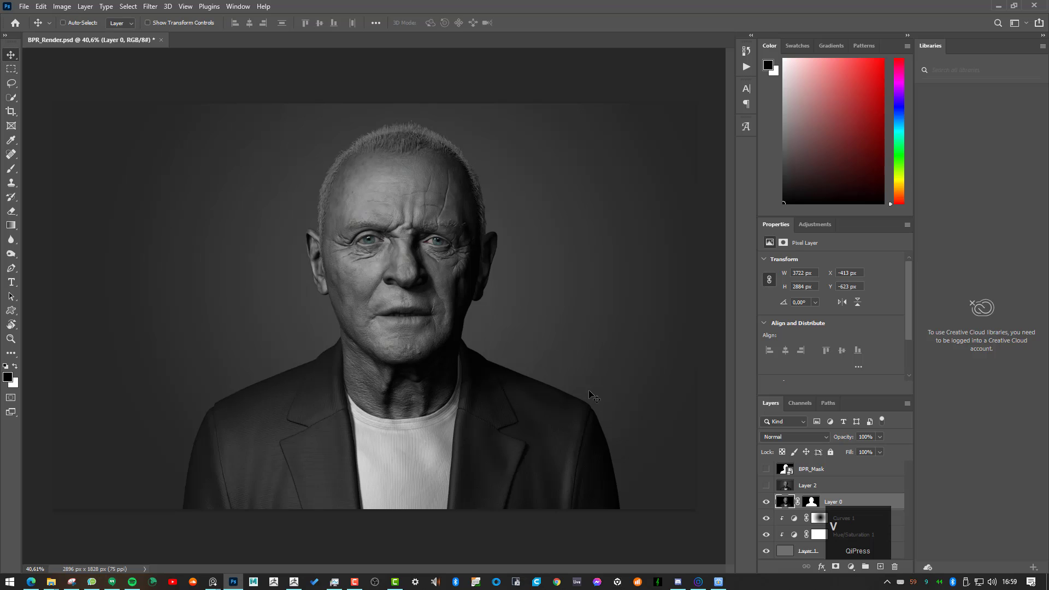
left_click_drag(562, 387, 486, 421)
key("ctrl+z")
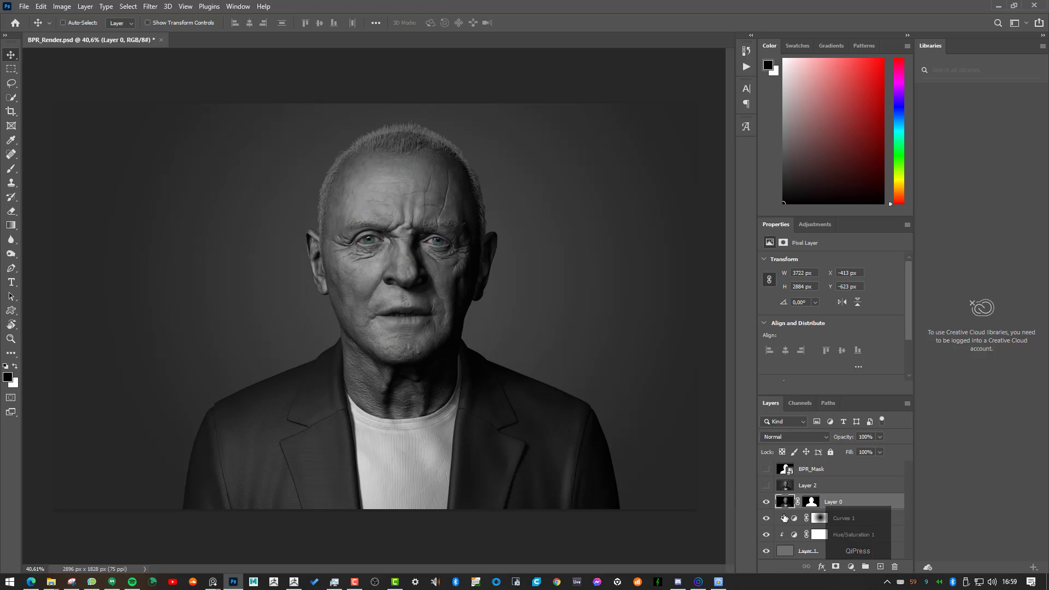
- Select Curves 1, Hue/Saturation 1 and Layer 1 in turn to examine how the background is built
left_click(845, 519)
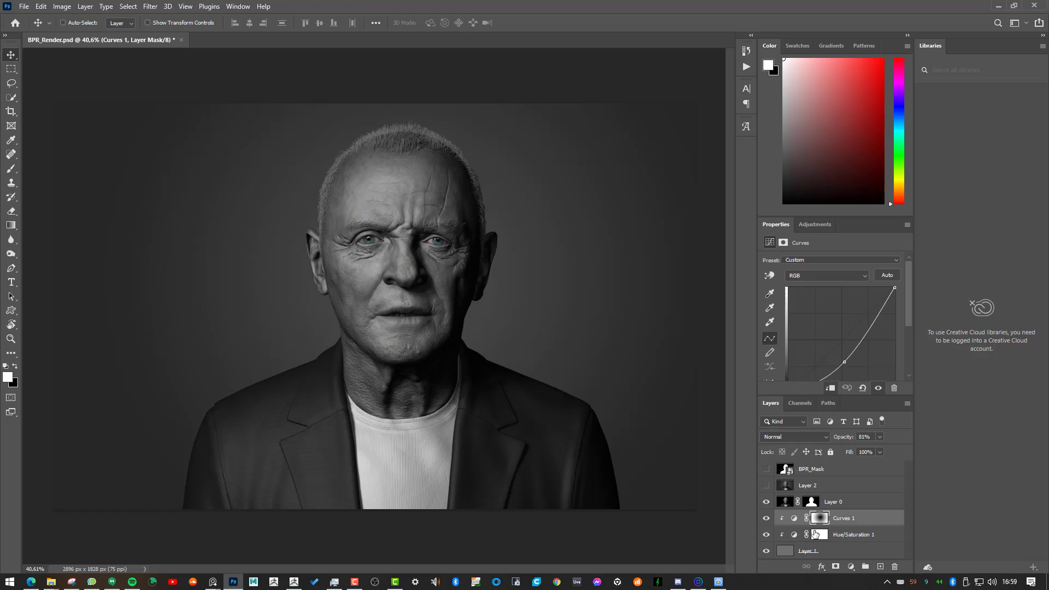
scroll(794, 537, "down", 1)
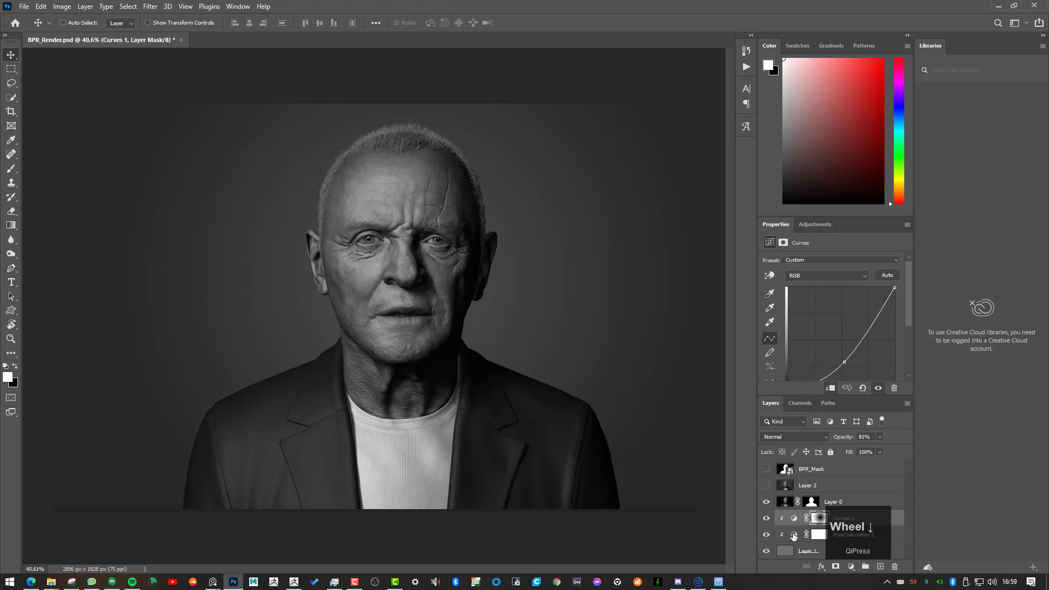
left_click(795, 536)
left_click(780, 552)
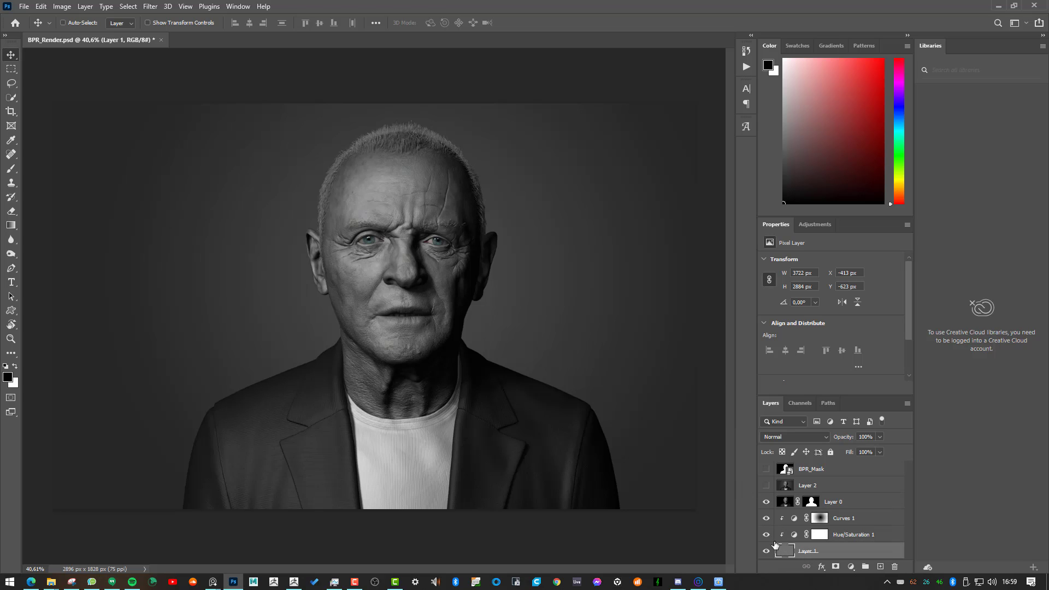
- View the Curves 1 layer mask on its own, and disable and re-enable it to compare the background vignette
left_click(818, 520)
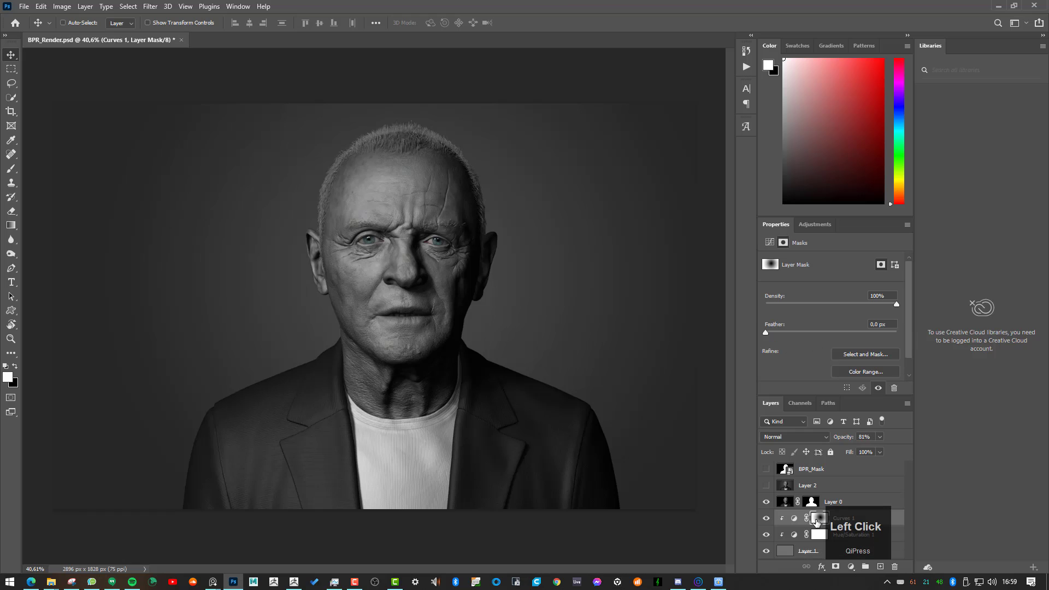
left_click(817, 522, "alt")
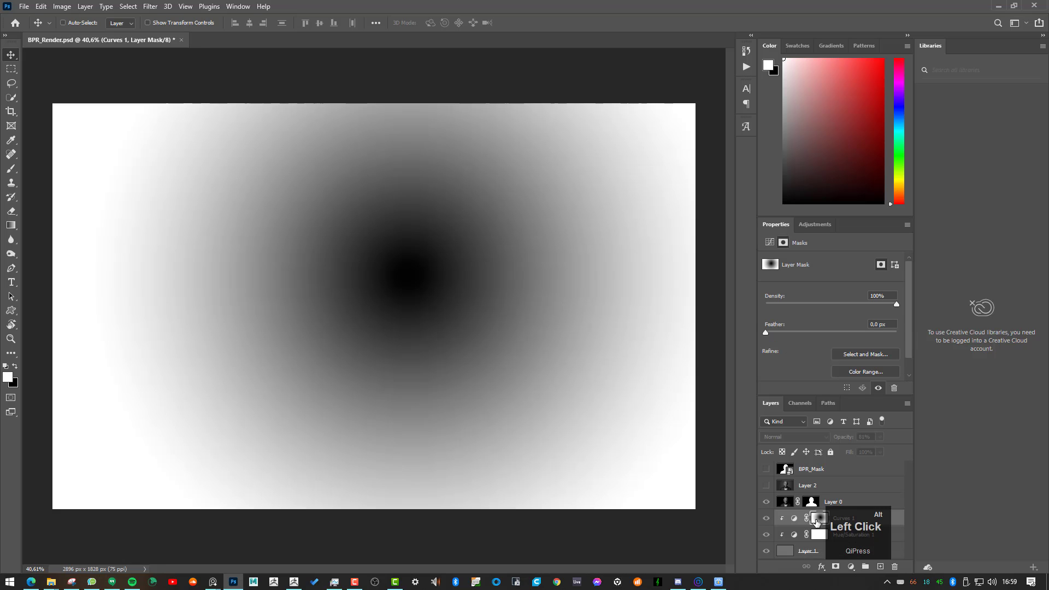
left_click(794, 519)
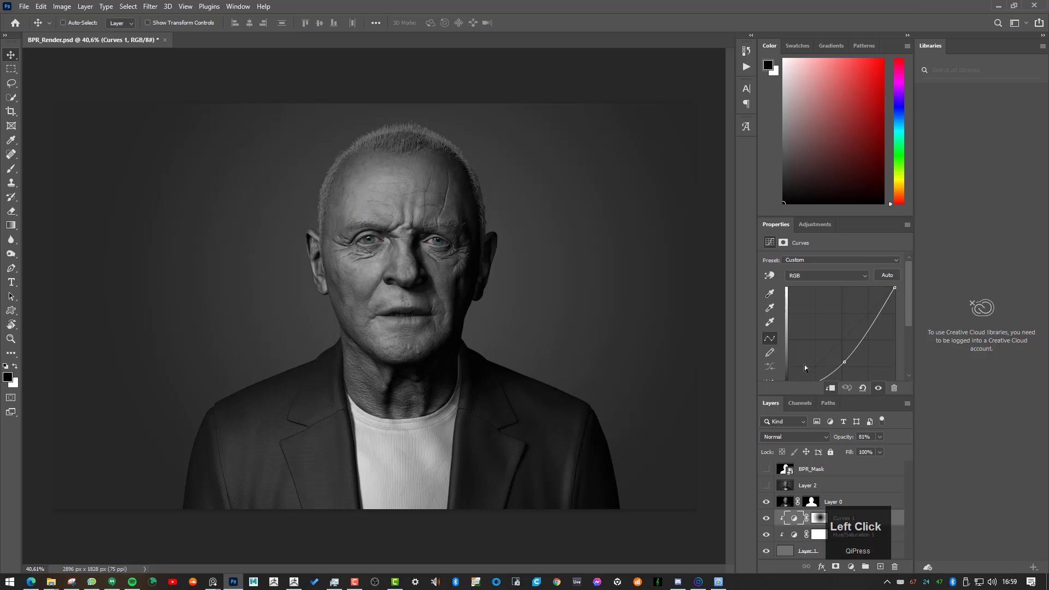
left_click(820, 518, "shift")
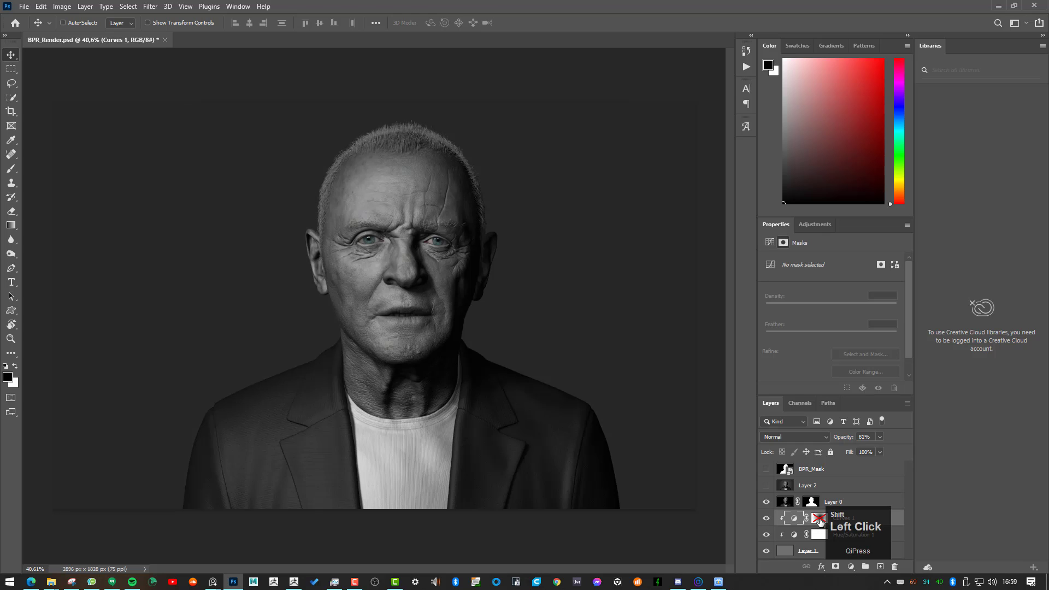
left_click(820, 518, "shift")
- Isolate Layer 1 twice to examine the plain gray background, restoring the other layers each time
left_click(766, 551, "alt")
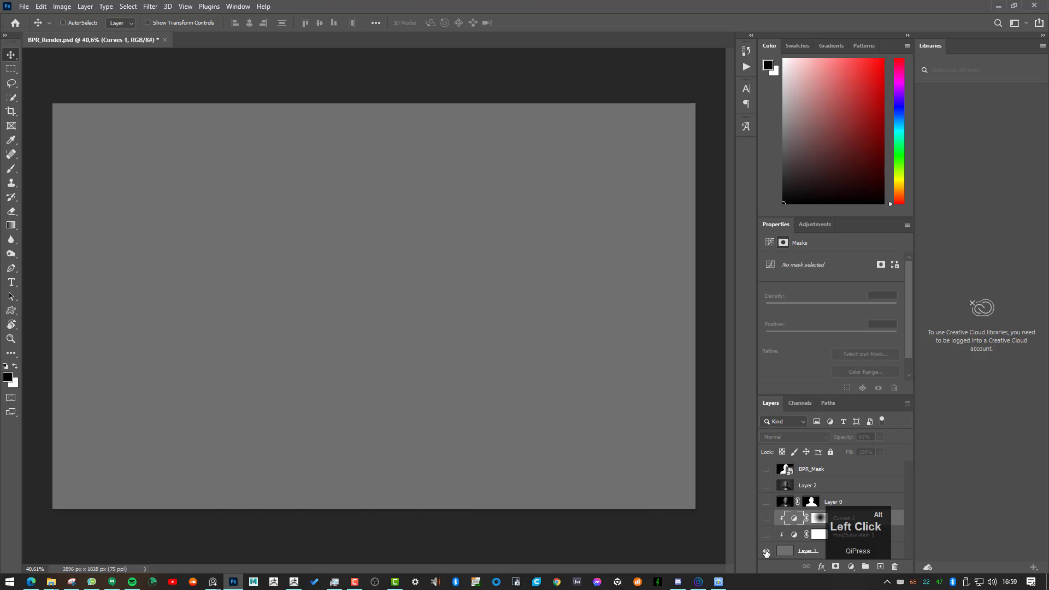
left_click(767, 552, "alt")
left_click(767, 553, "alt")
left_click(766, 552, "alt")
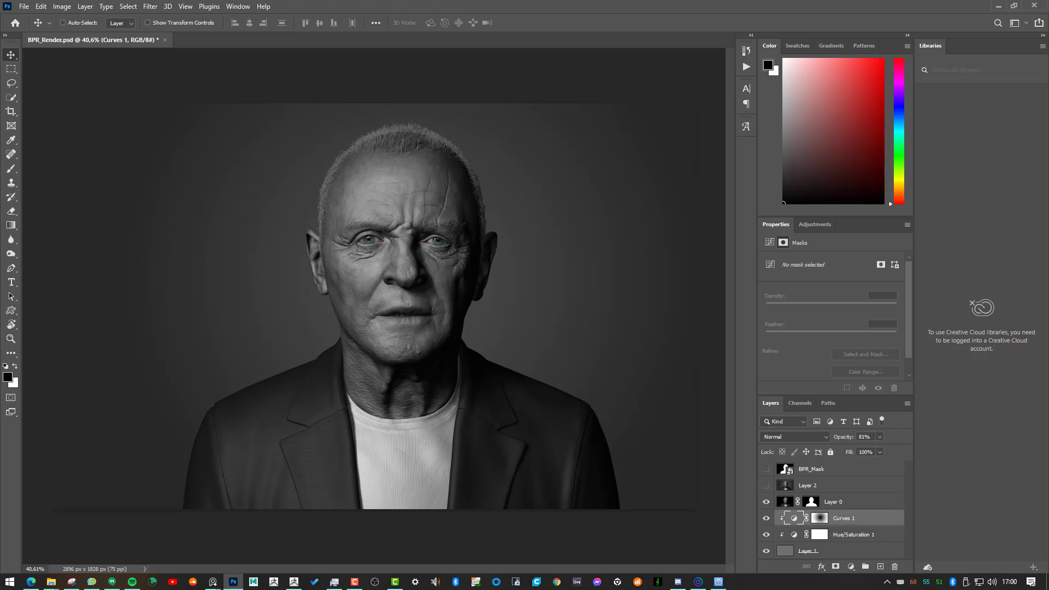
- Hide the Hue/Saturation 1 and Curves 1 adjustments, briefly showing Hue/Saturation 1 again to compare its darkening of the background
key("F3")
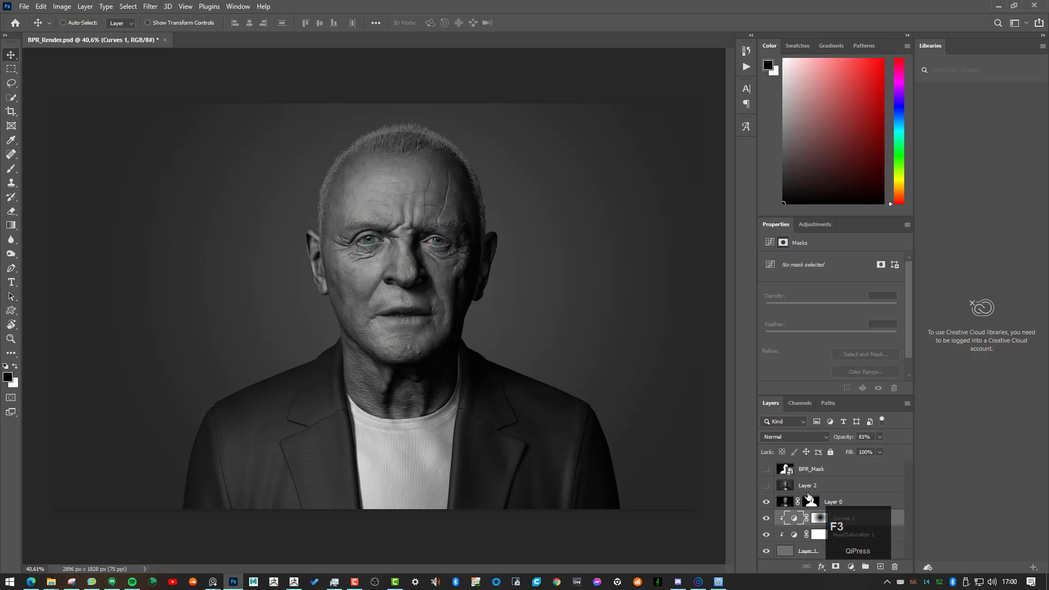
left_click(794, 538)
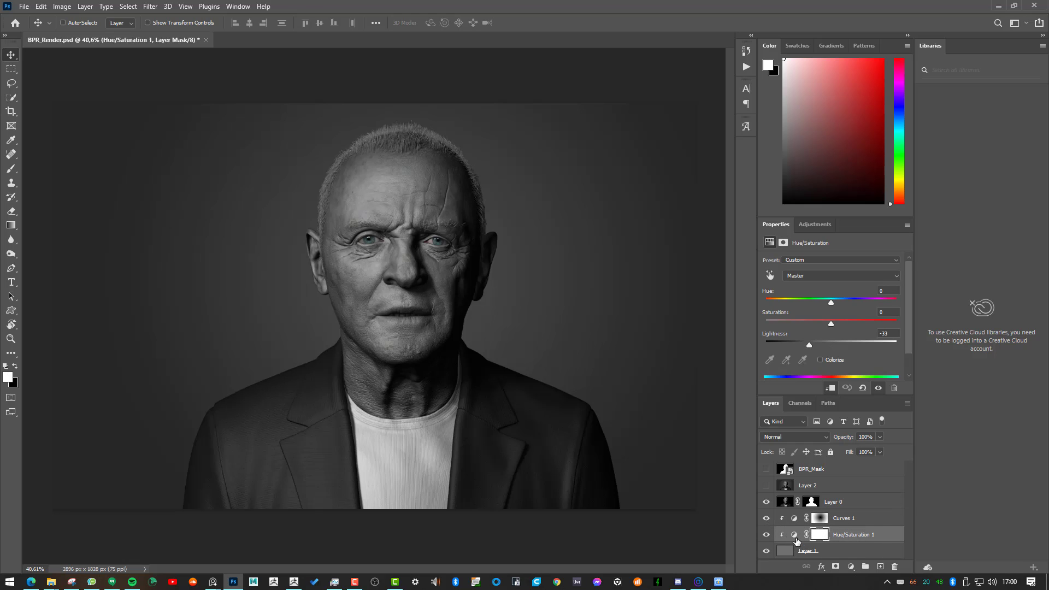
left_click(766, 534)
left_click(767, 519)
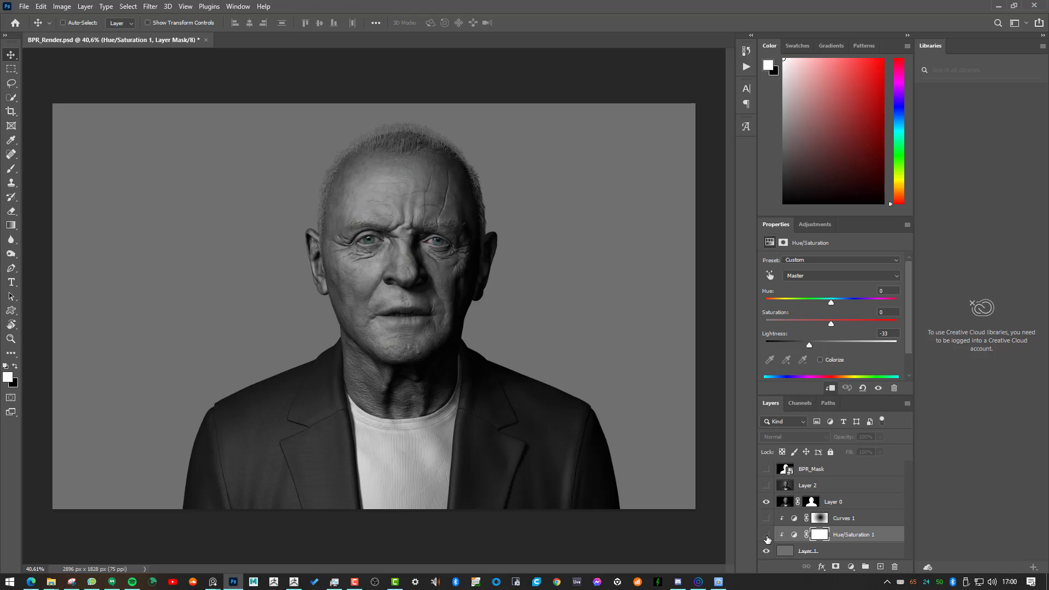
left_click(766, 535)
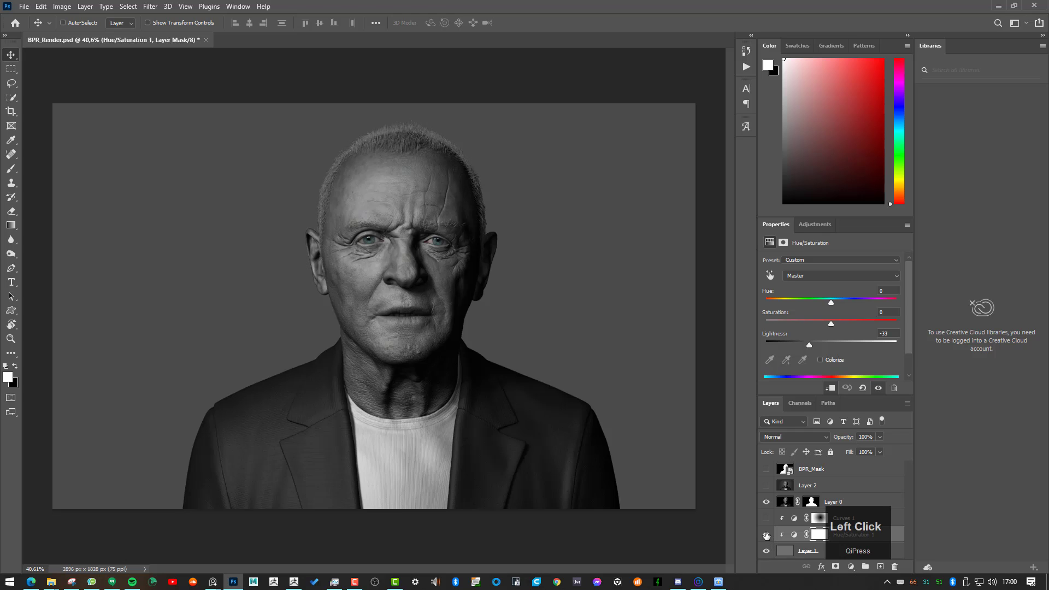
left_click(767, 535)
- Show Curves 1 again, disable its layer mask, and toggle the adjustment to compare its unmasked effect on the background
left_click(766, 519)
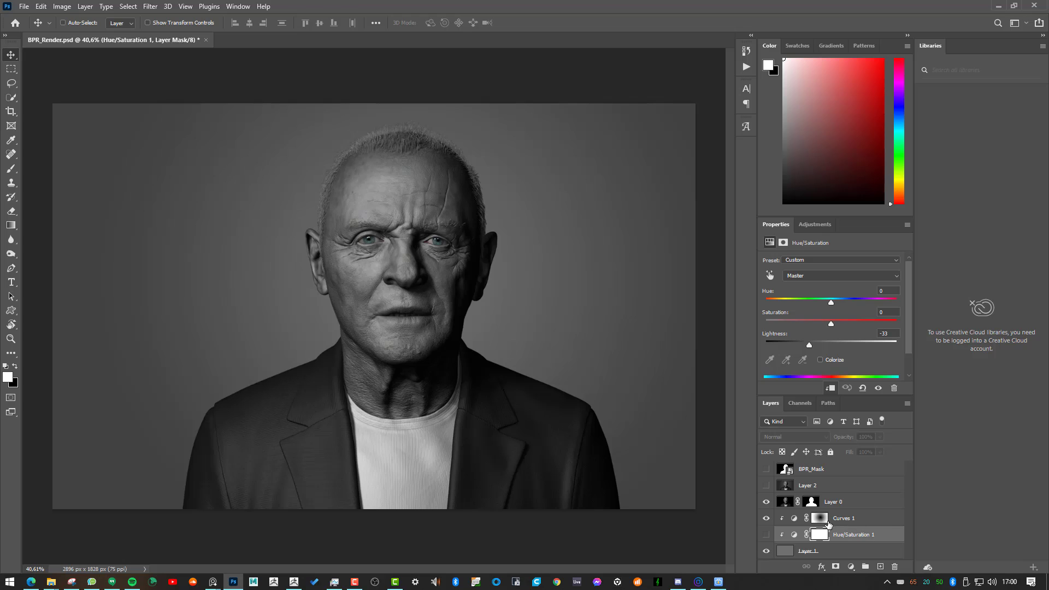
left_click(820, 518)
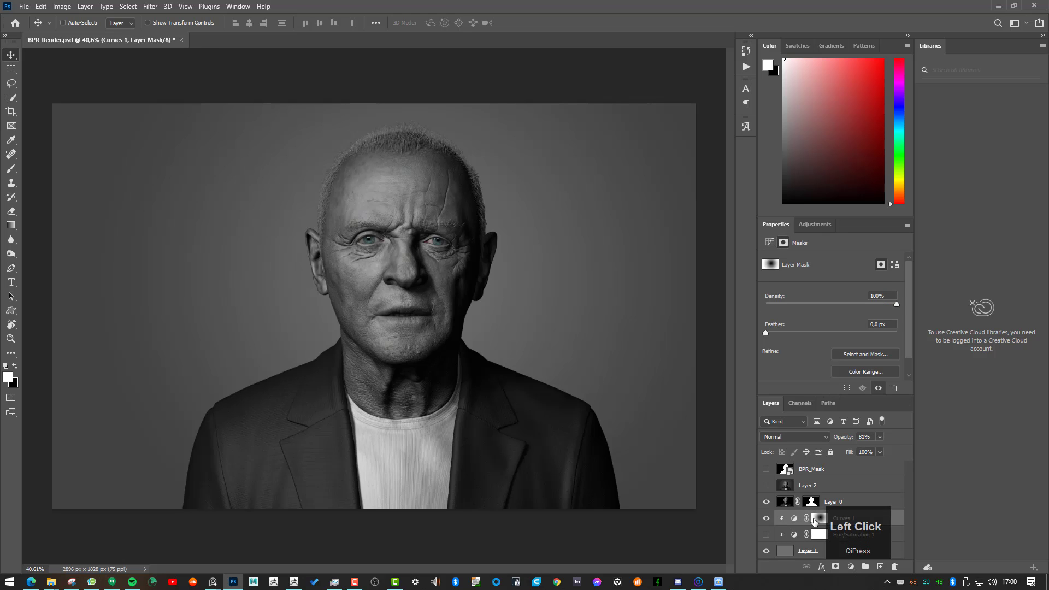
left_click(818, 519, "shift")
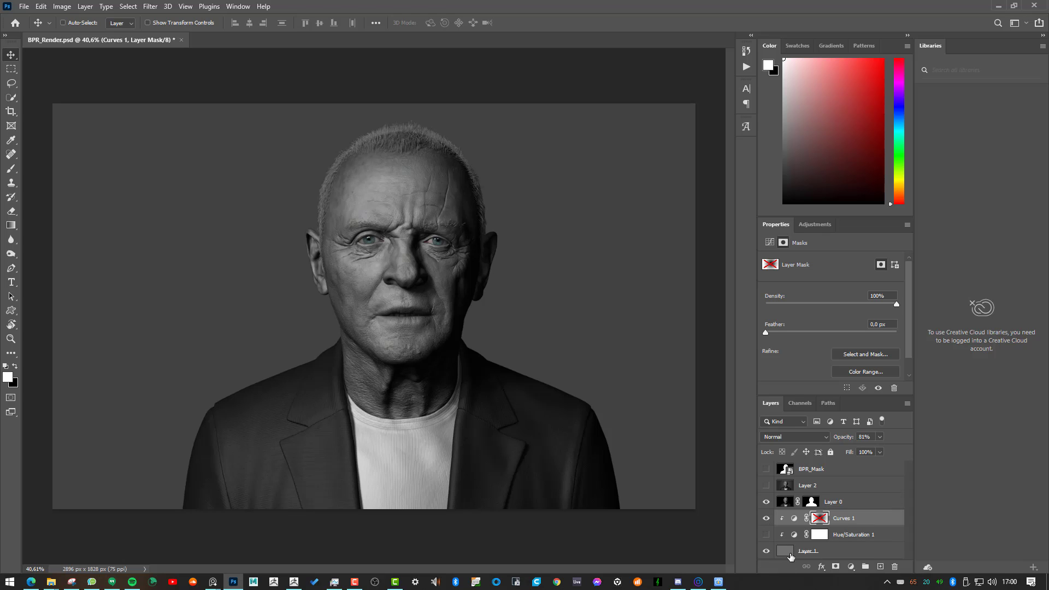
left_click(766, 518)
left_click(766, 518)
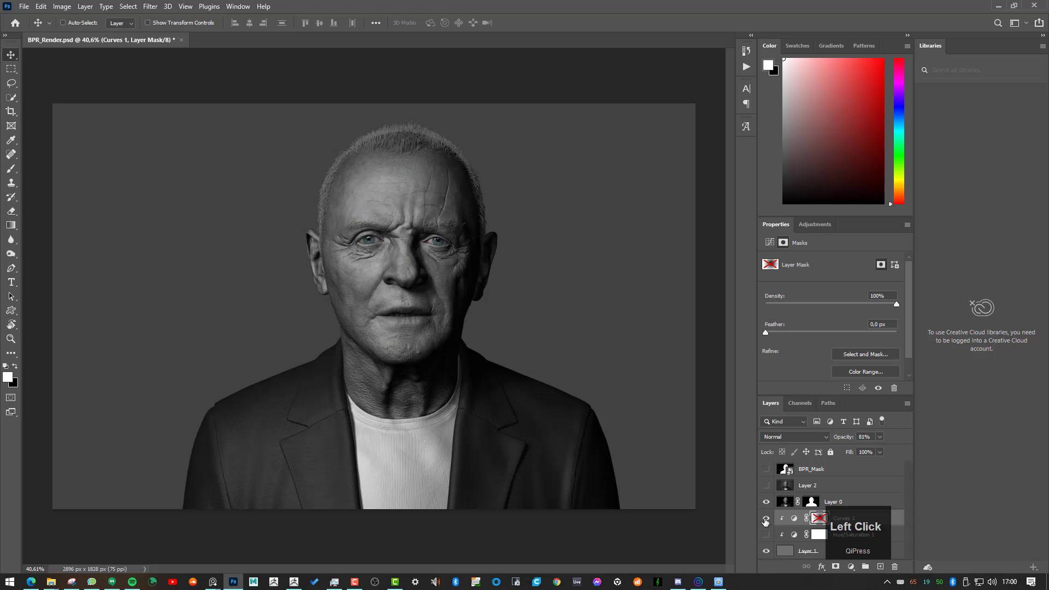
left_click(766, 519)
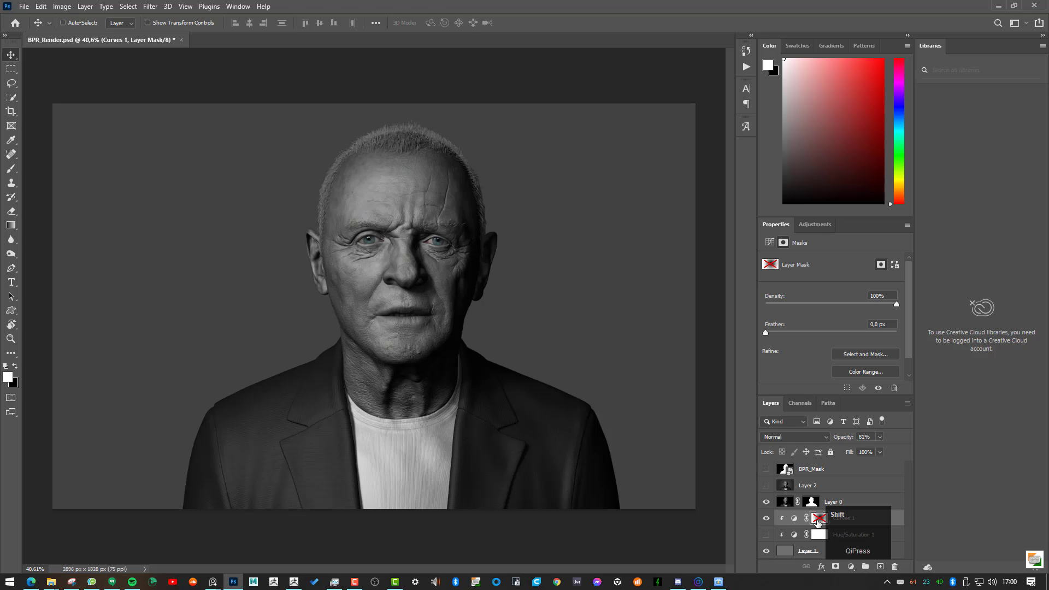
- Re-enable the Curves 1 layer mask, view its radial gradient on its own, and return to the composite
left_click(818, 521, "shift")
left_click(818, 522, "alt")
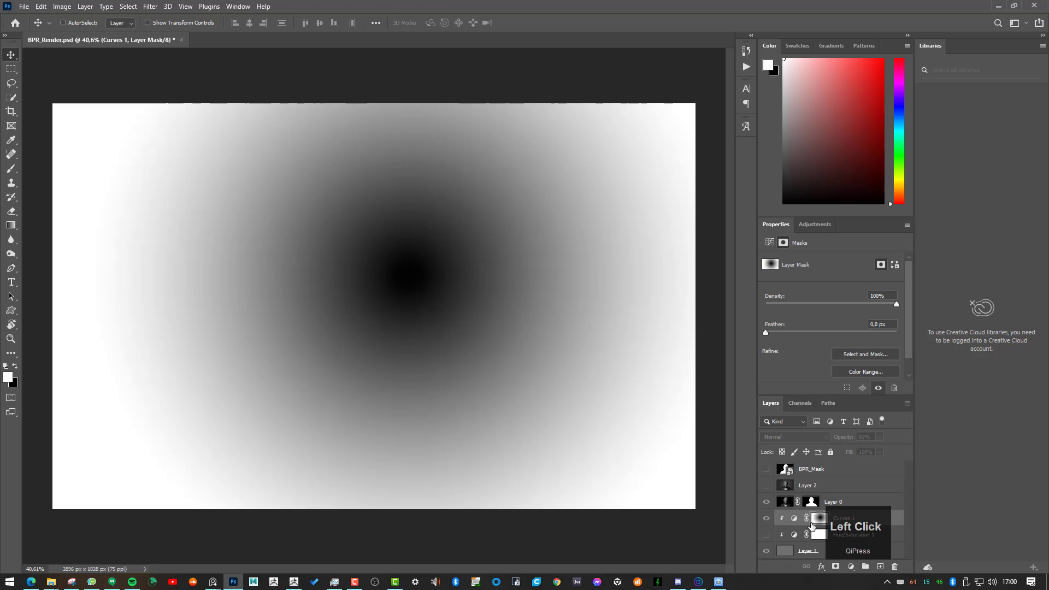
left_click(818, 523, "alt")
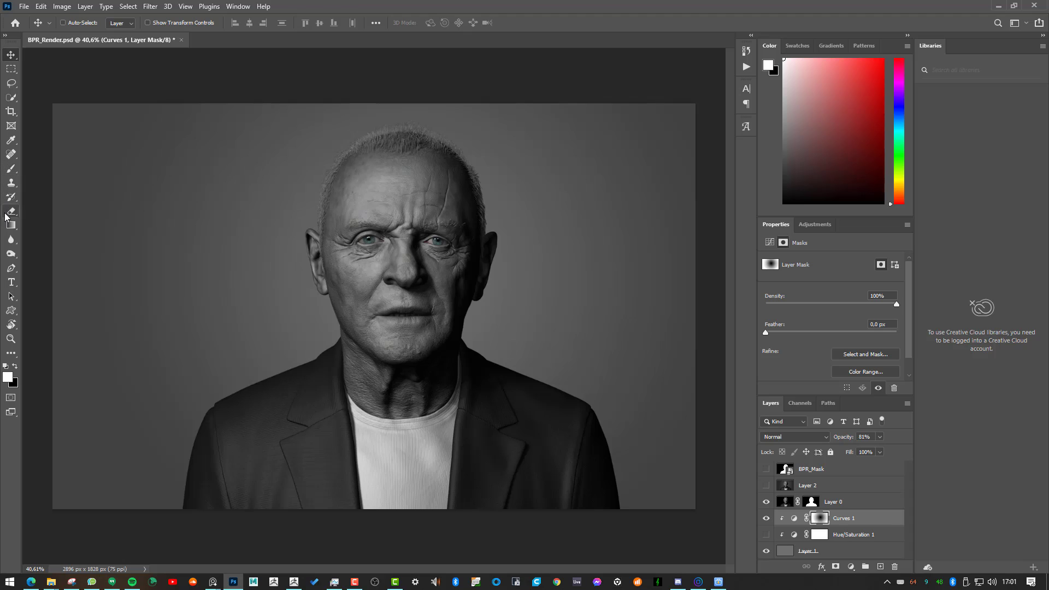
- Activate the Gradient tool while the Curves 1 layer mask is targeted
key("g")
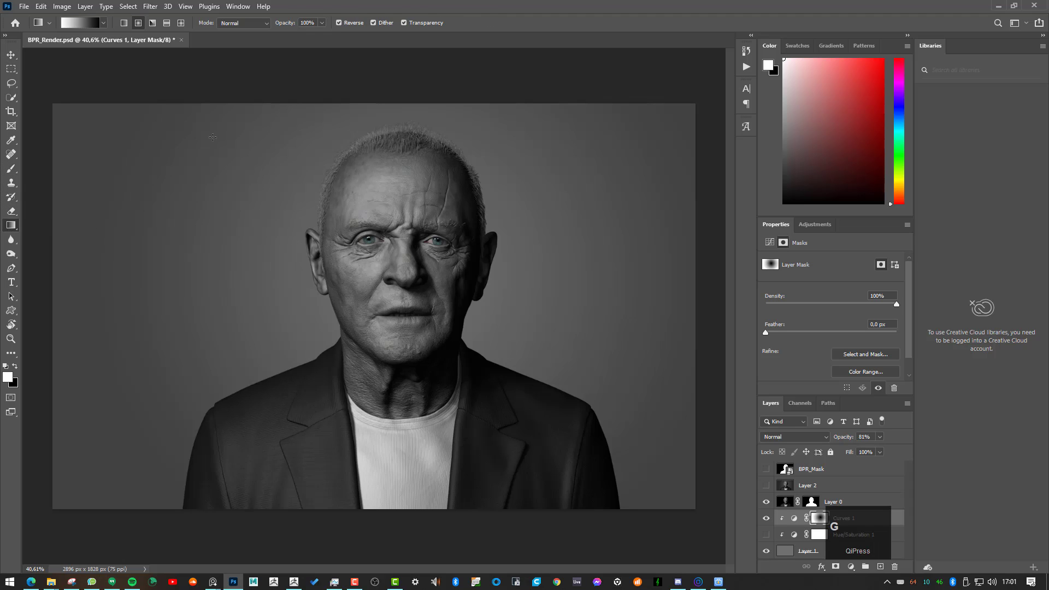
left_click(10, 226)
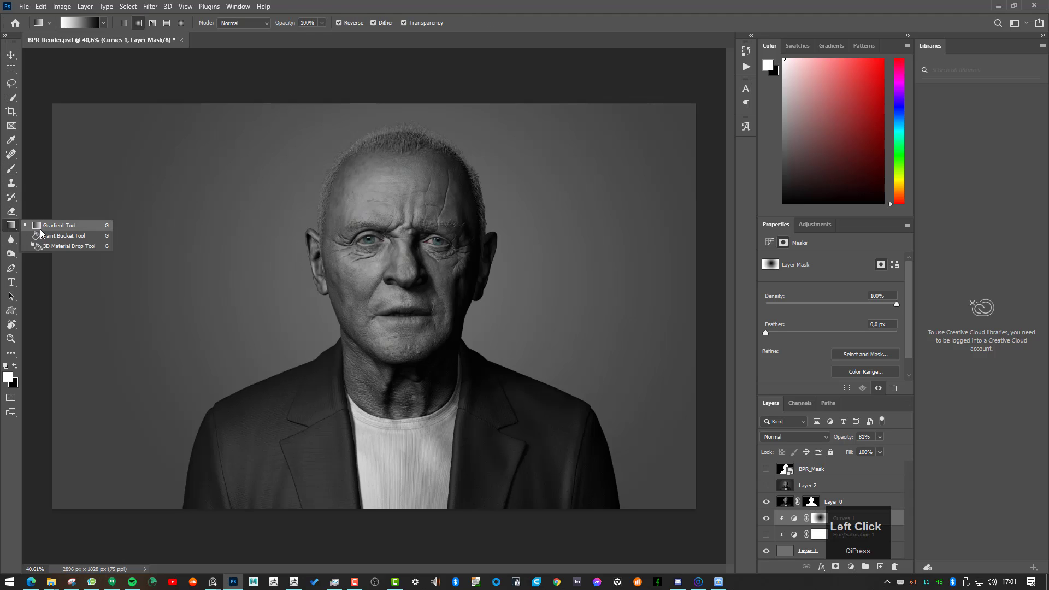
left_click(41, 230)
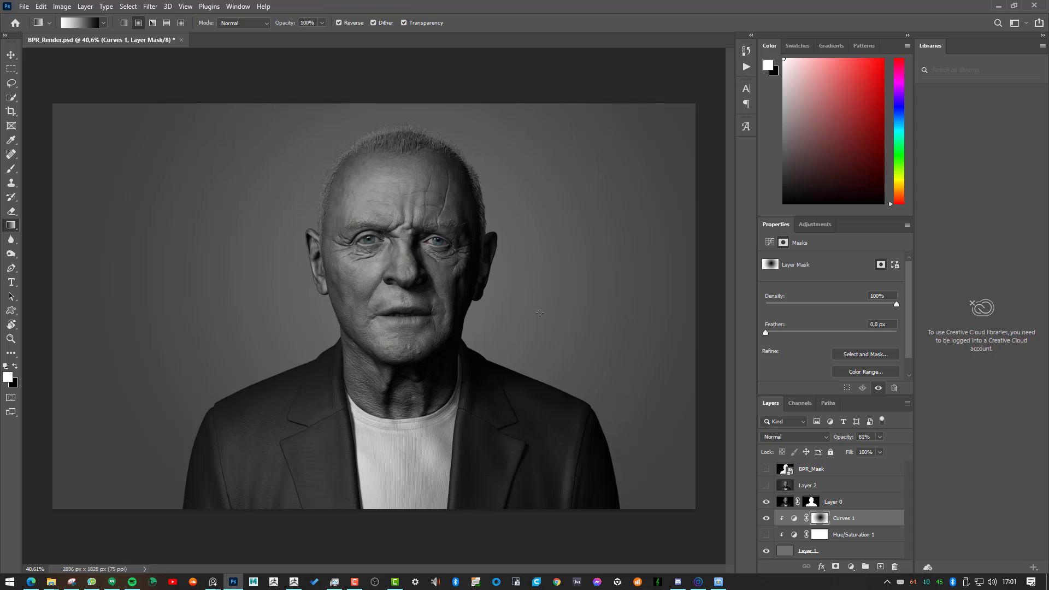
- Disable and re-enable the Curves 1 layer mask to compare the background with and without its radial gradient
left_click(819, 520, "shift")
left_click(820, 519, "shift")
left_click(819, 519, "shift")
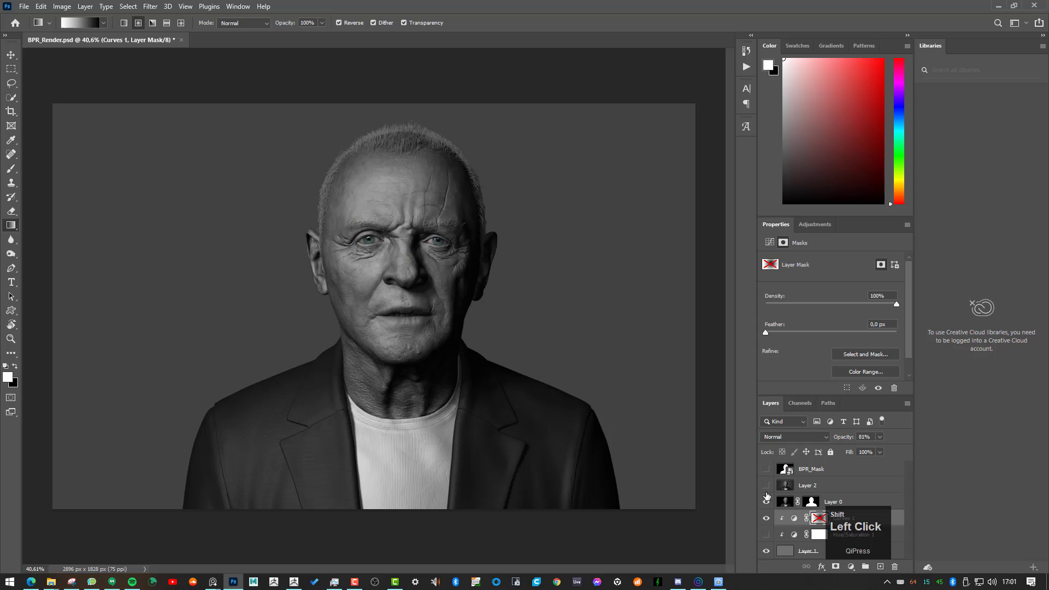
left_click(820, 519)
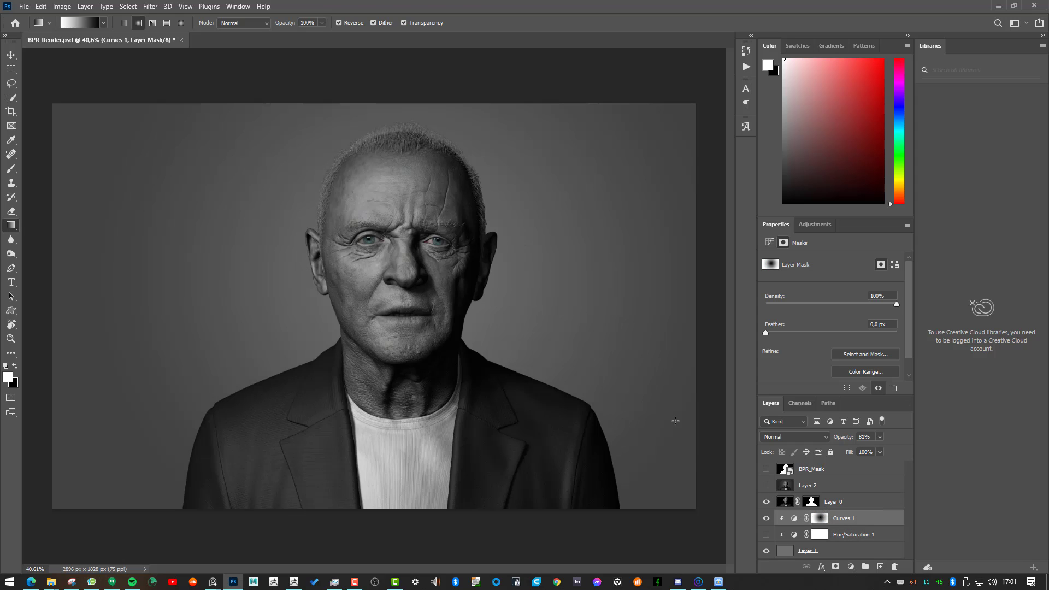
- Review the Hue/Saturation 1 settings, toggle the adjustment to compare its effect, and leave it visible
left_click(841, 536)
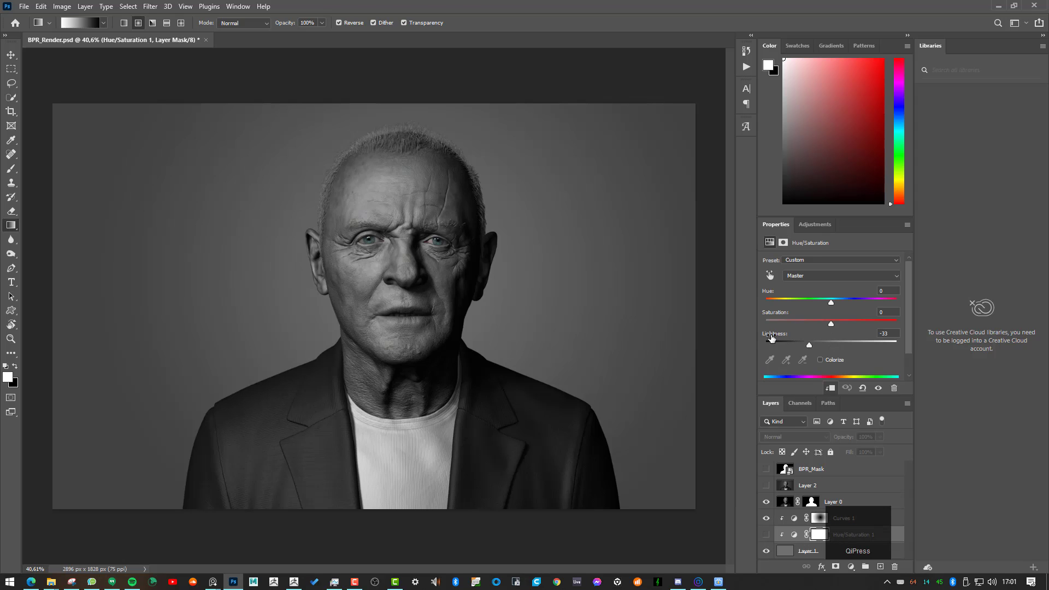
left_click(766, 536)
left_click(765, 536)
left_click(766, 535)
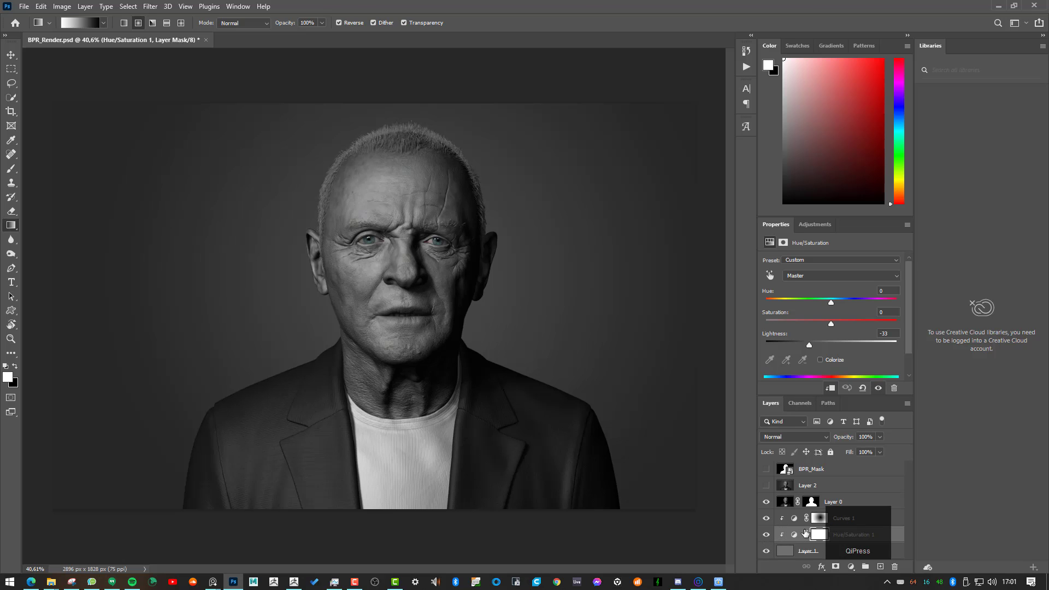
- Review the Curves 1 adjustment's curve and toggle its visibility to compare the background, leaving it visible
left_click(797, 519)
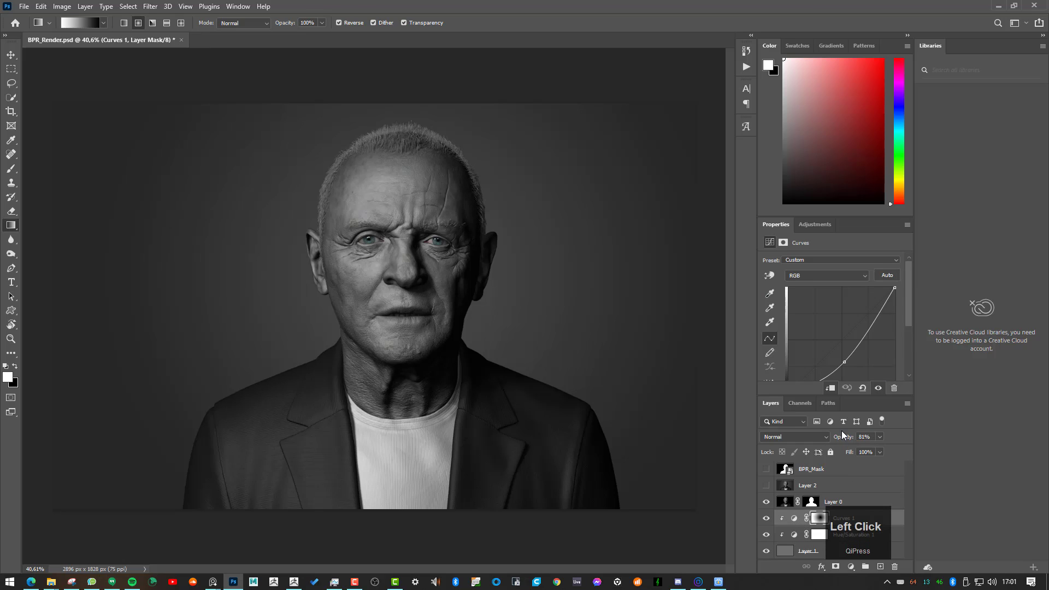
left_click(767, 518)
left_click(767, 518)
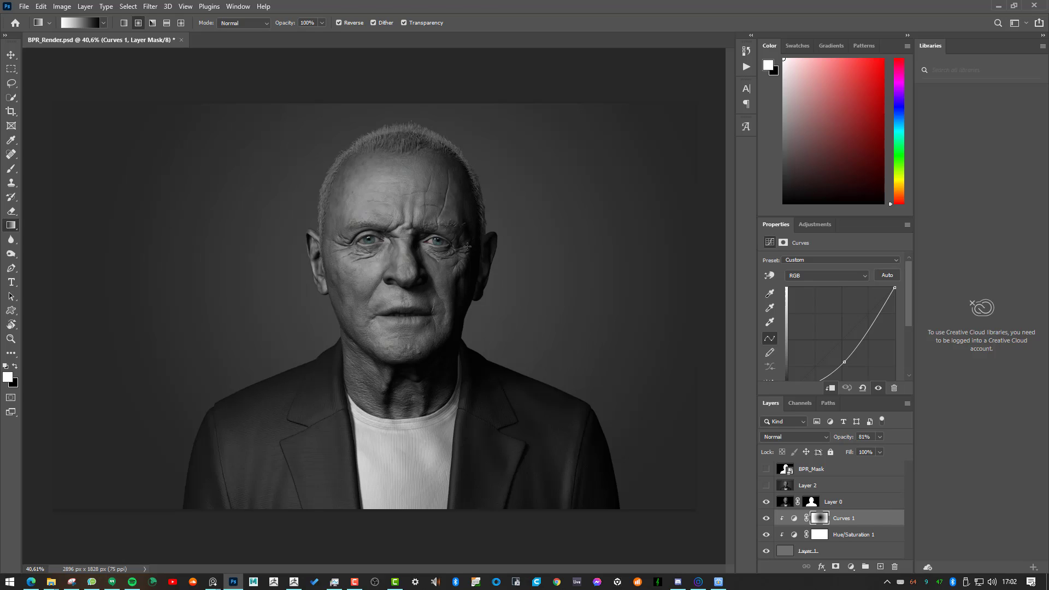
- Switch between ZBrush and Photoshop to compare the live sculpt with the composited render, finishing in ZBrush
scroll(456, 279, "up", 1)
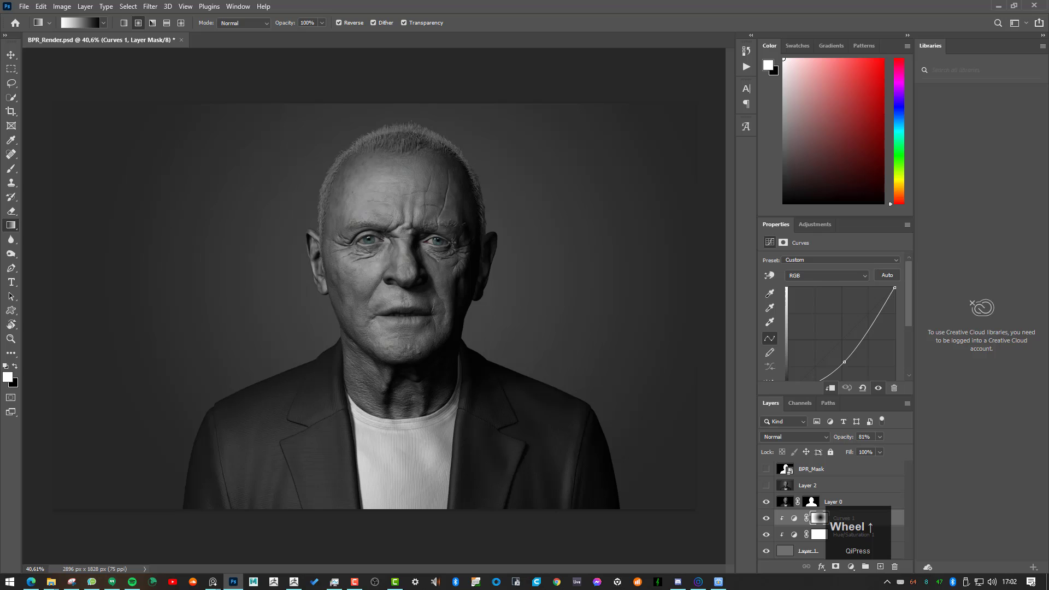
key("alt")
left_click(294, 583)
middle_click(736, 312)
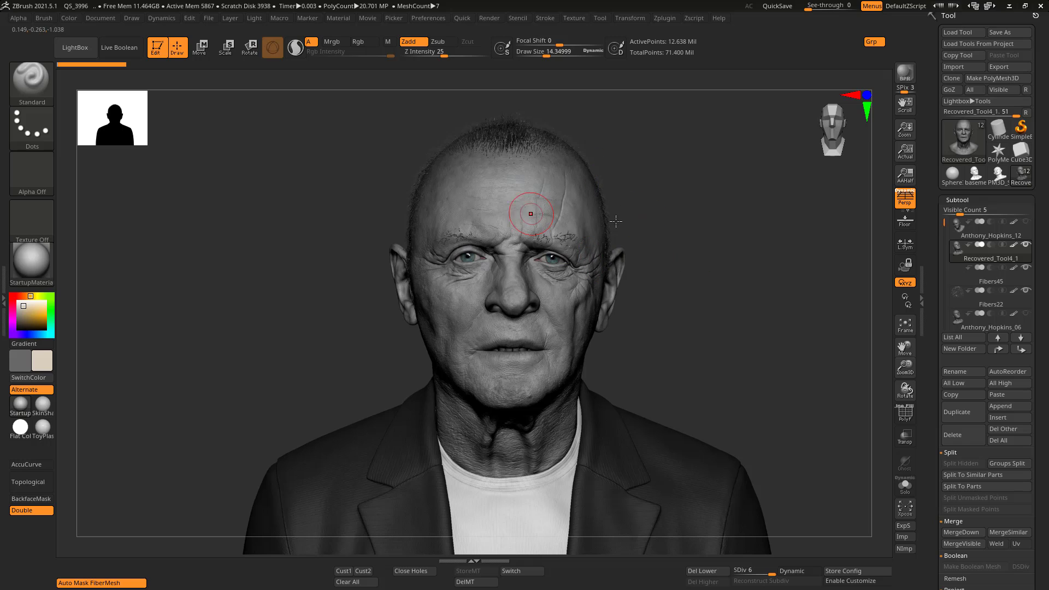
key("alt+Tab")
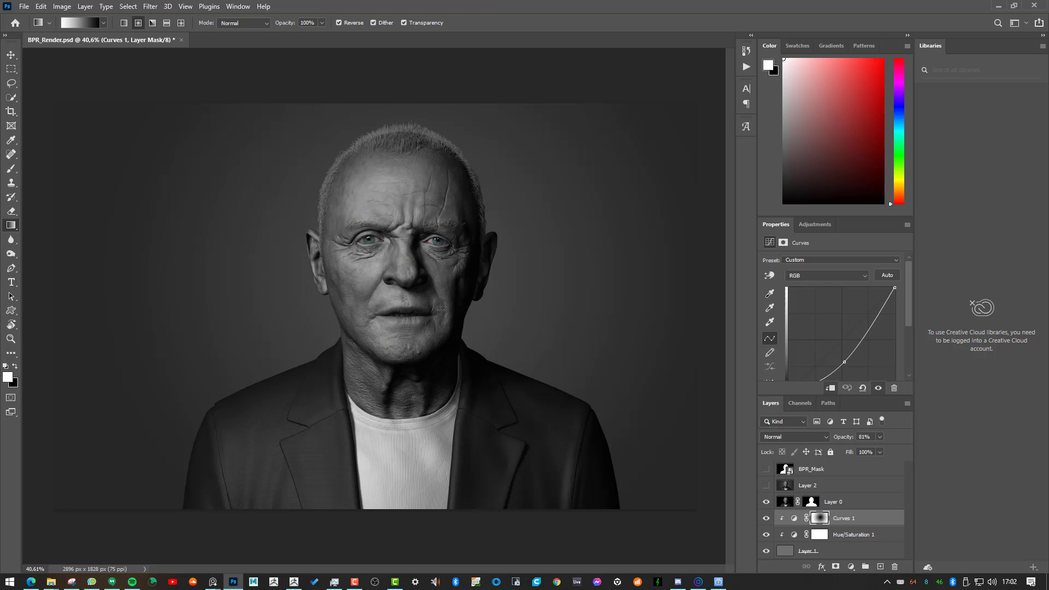
key("alt")
key("alt+Tab")
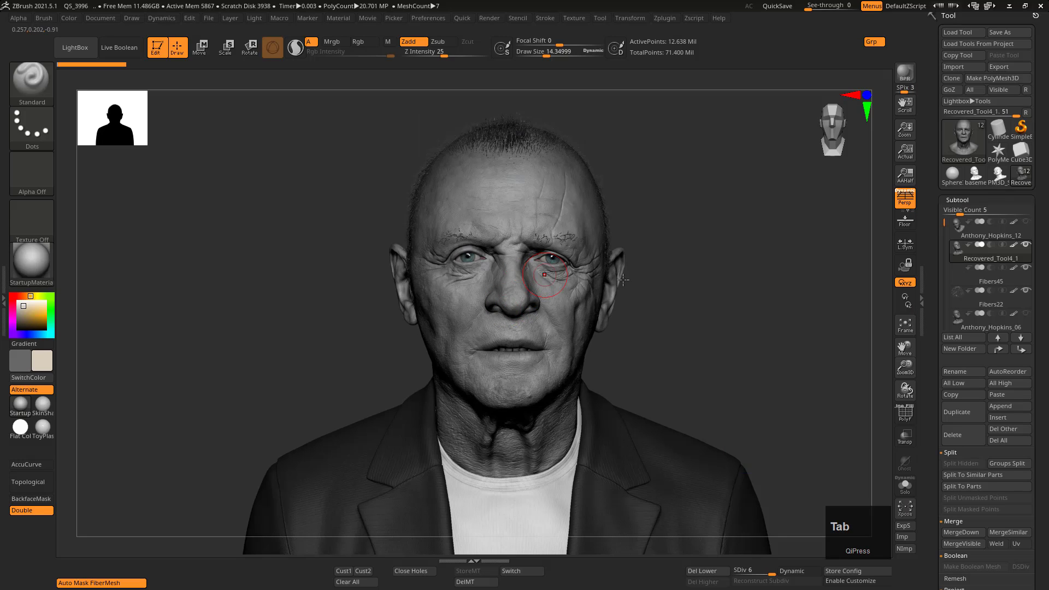
middle_click(689, 271)
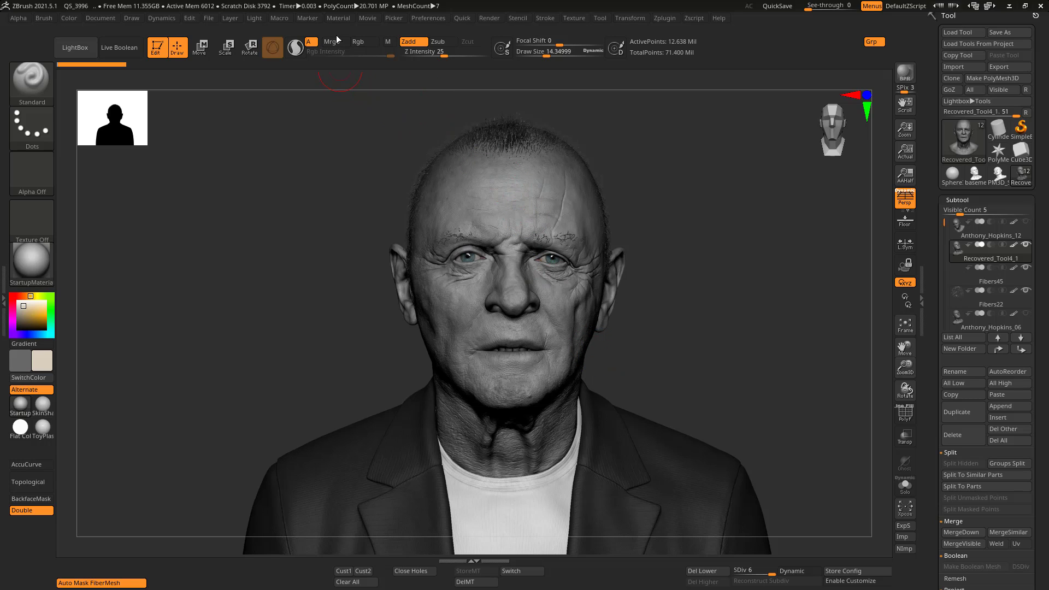
- Examine the StartupMaterial's Environment shadow and AO settings and its Wax Modifiers
left_click(330, 19)
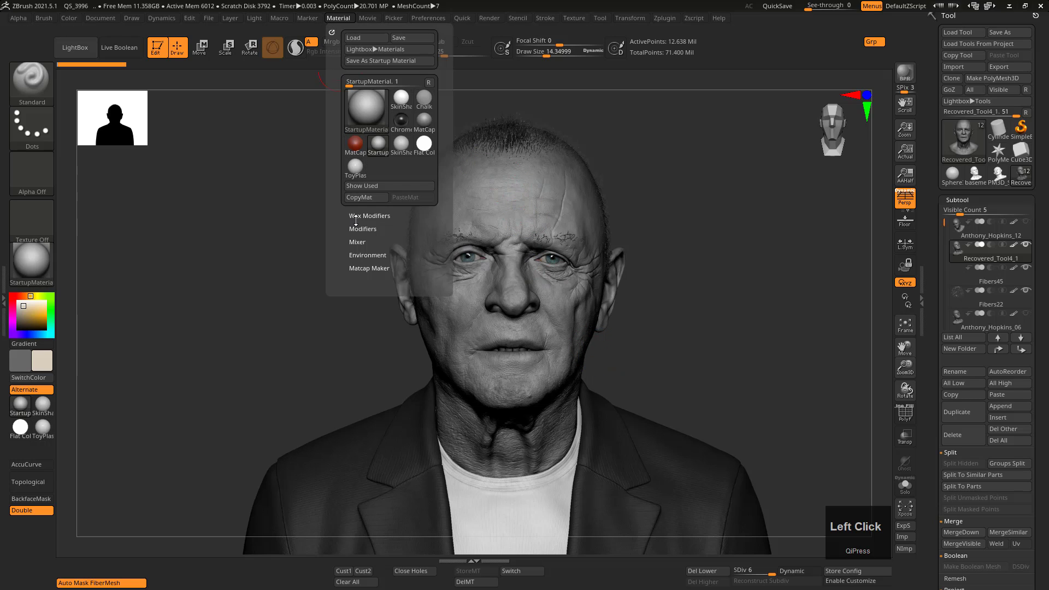
left_click(368, 255)
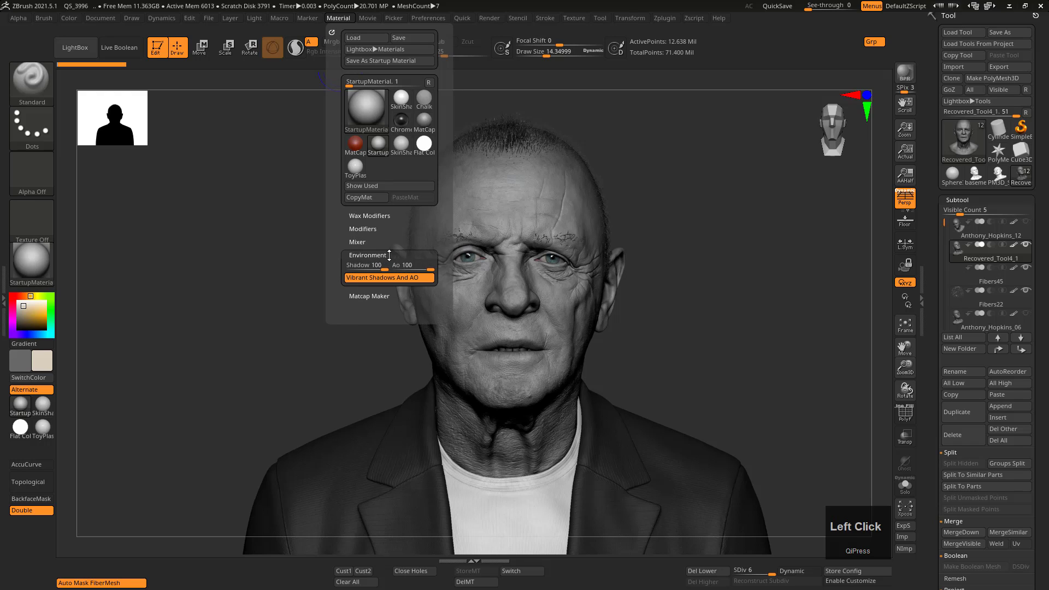
key("shift")
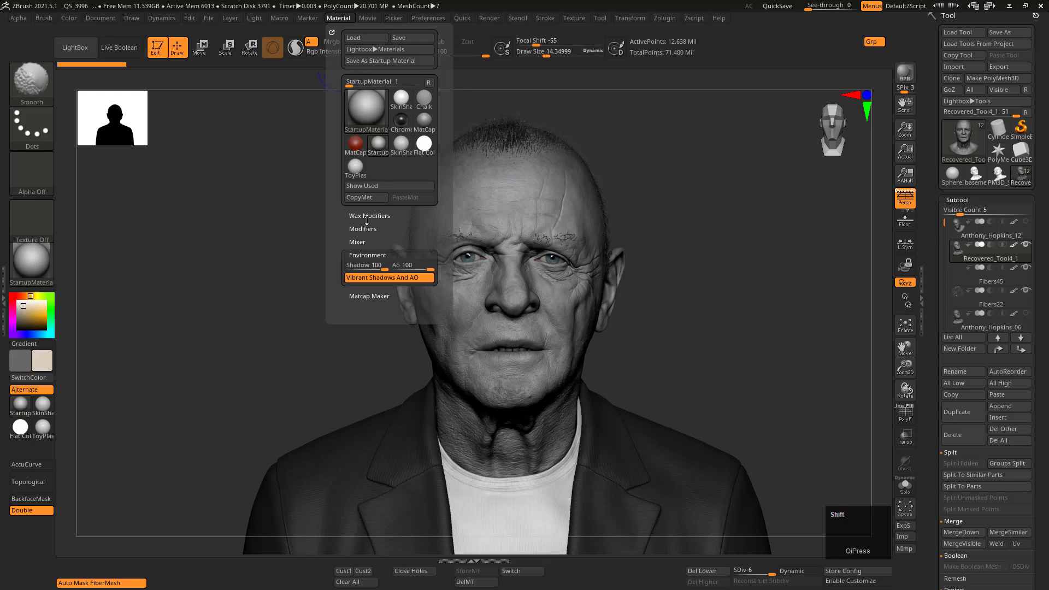
left_click(367, 217)
left_click(362, 269)
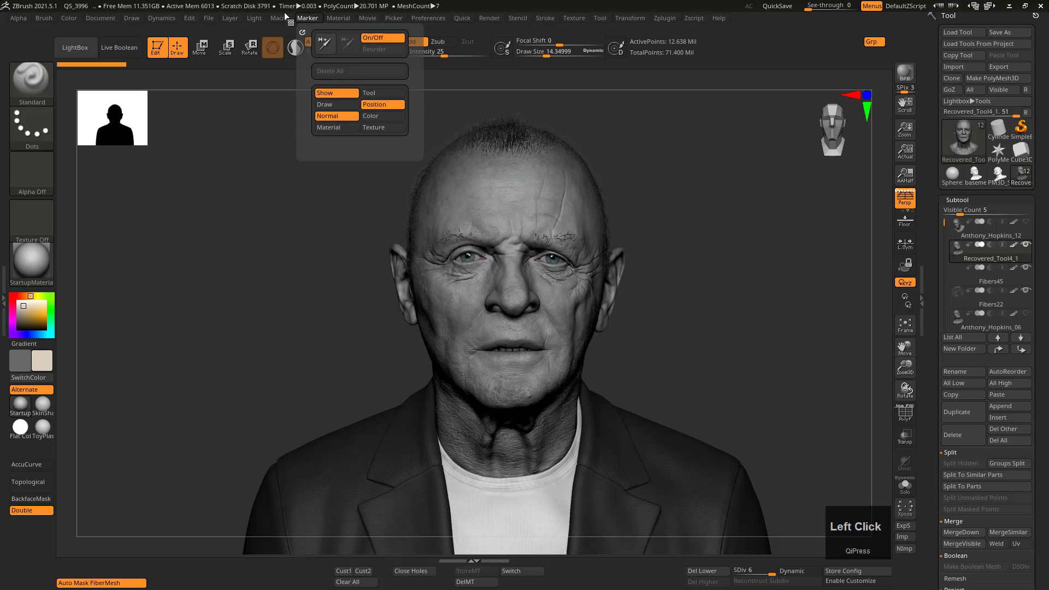
- Expand the Lights Properties of the active light to examine its Shadow option
mouse_move(255, 19)
key("shift")
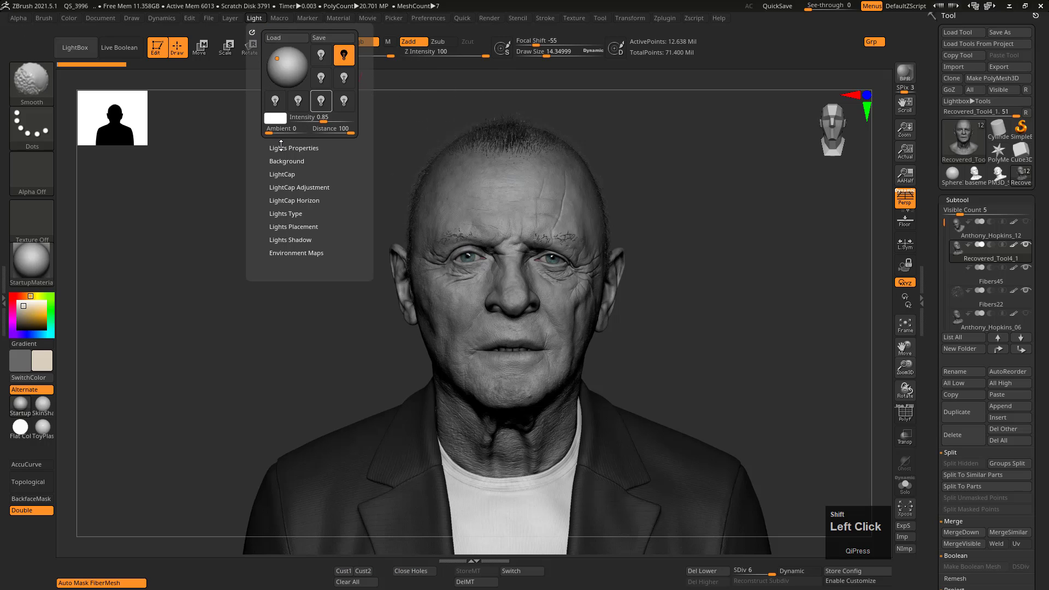
left_click(282, 148)
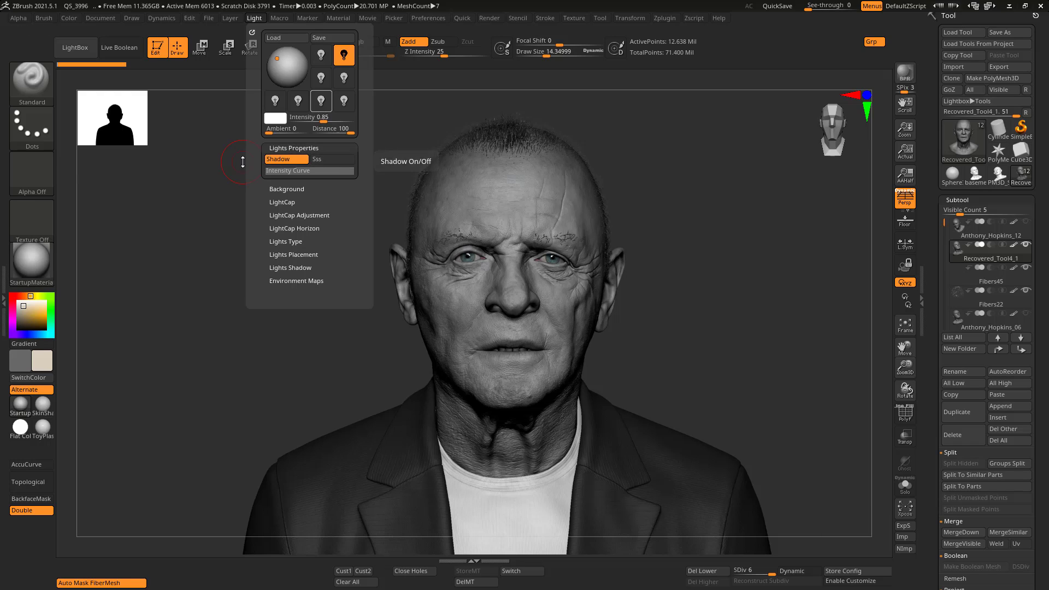
- Collapse the StartupMaterial's Wax Modifiers and Environment sections, and briefly inspect its Mixer and Modifiers
left_click(338, 18)
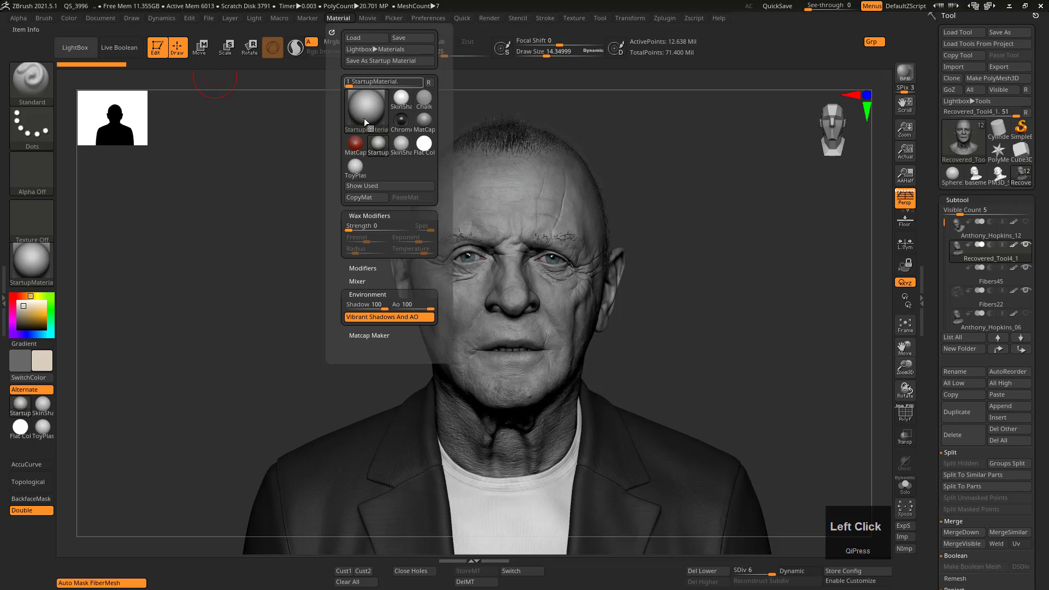
left_click(372, 215, "shift")
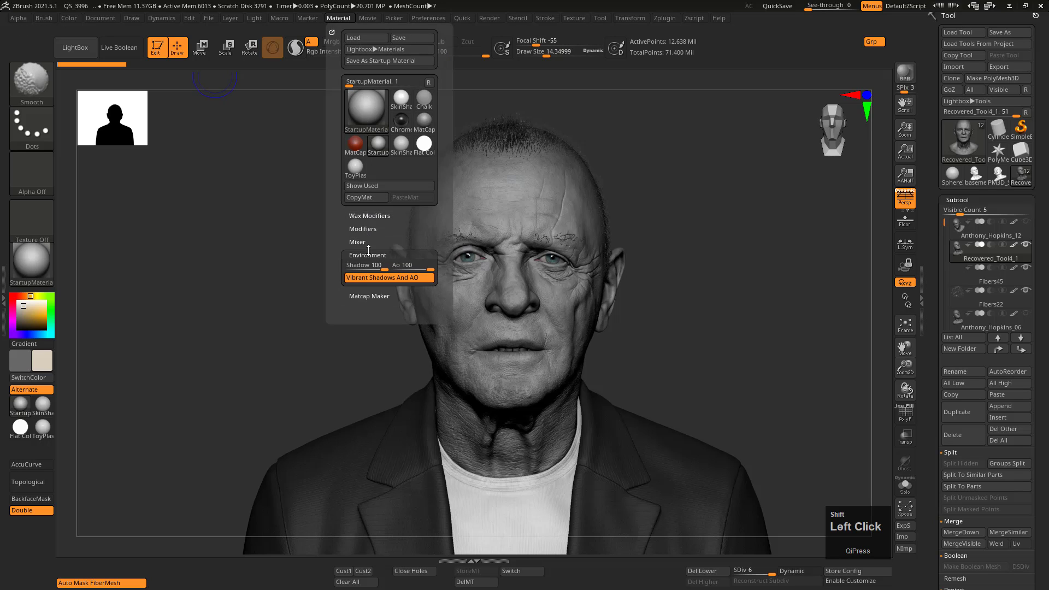
left_click(362, 251, "shift")
left_click(361, 241, "shift")
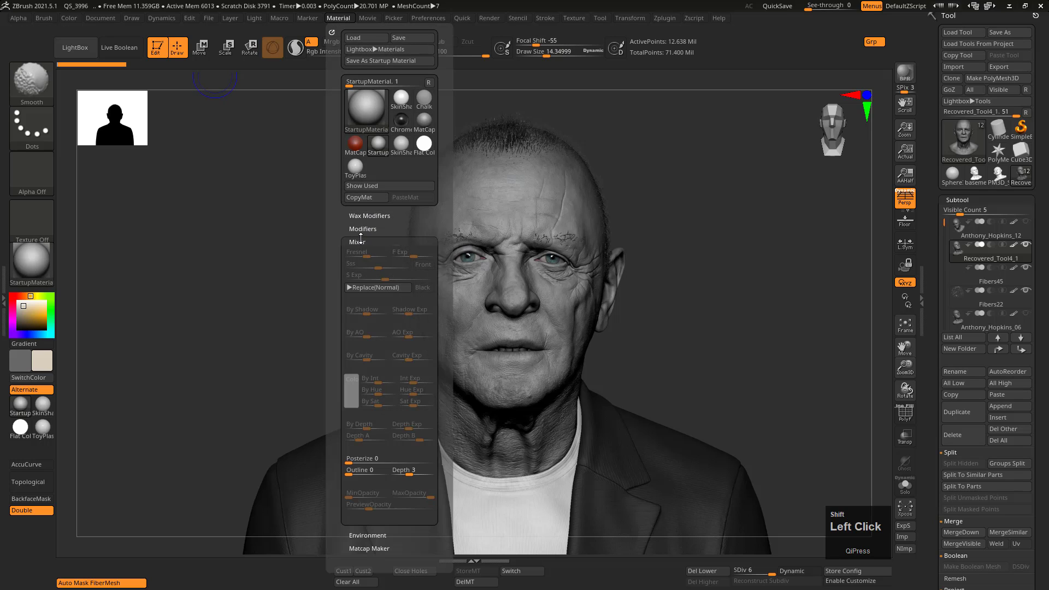
left_click(361, 241, "shift")
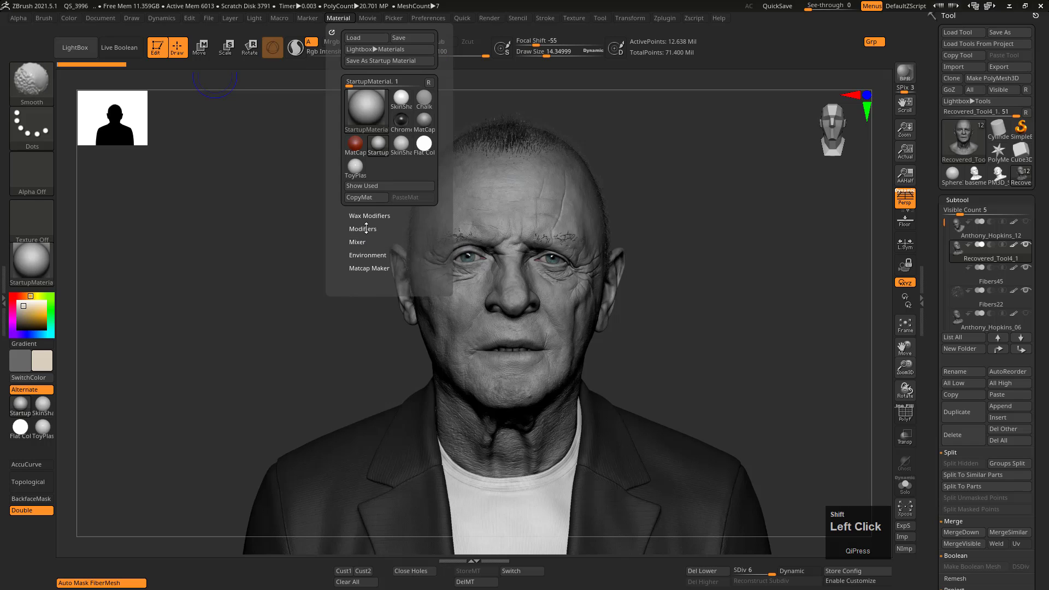
left_click(364, 229, "shift")
left_click(364, 229)
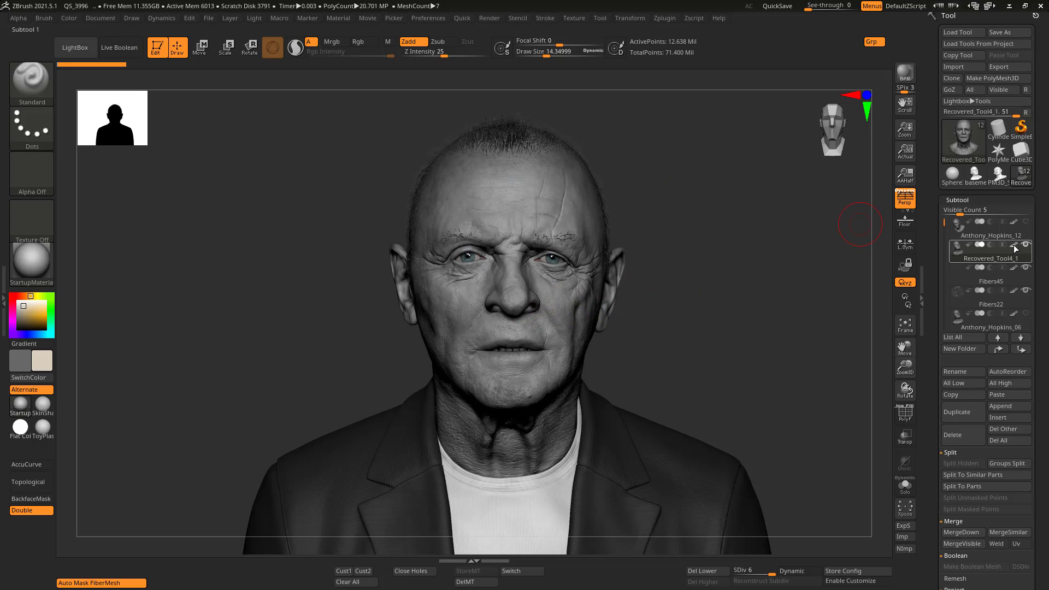
- Expand the Layers section of the selected head subtool to examine its Base, Details and Polypaint layers
left_click_drag(931, 350, 931, 258)
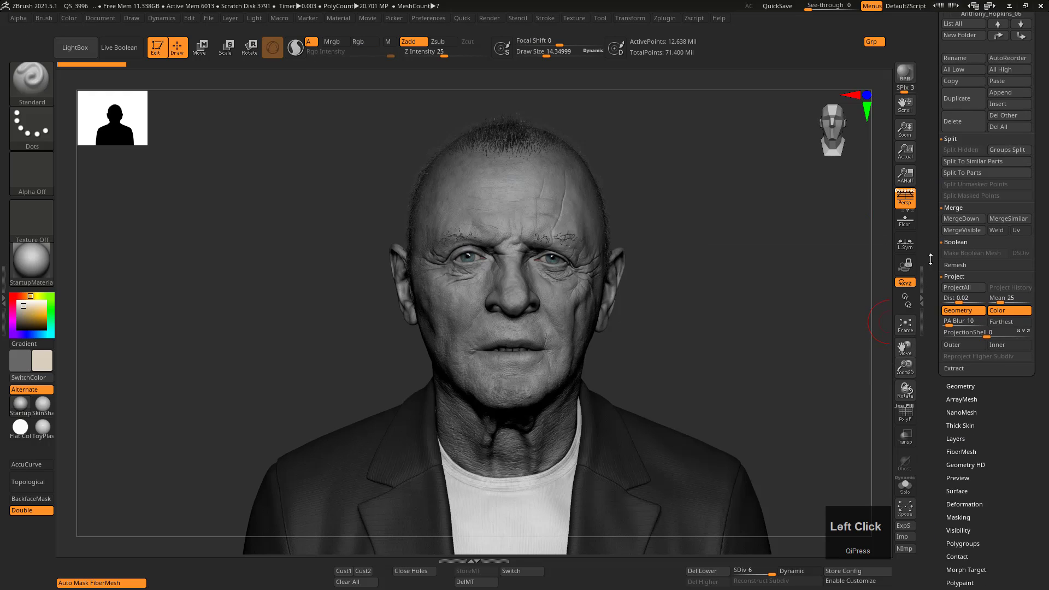
scroll(967, 359, "down", 3)
key("shift")
left_click(957, 346)
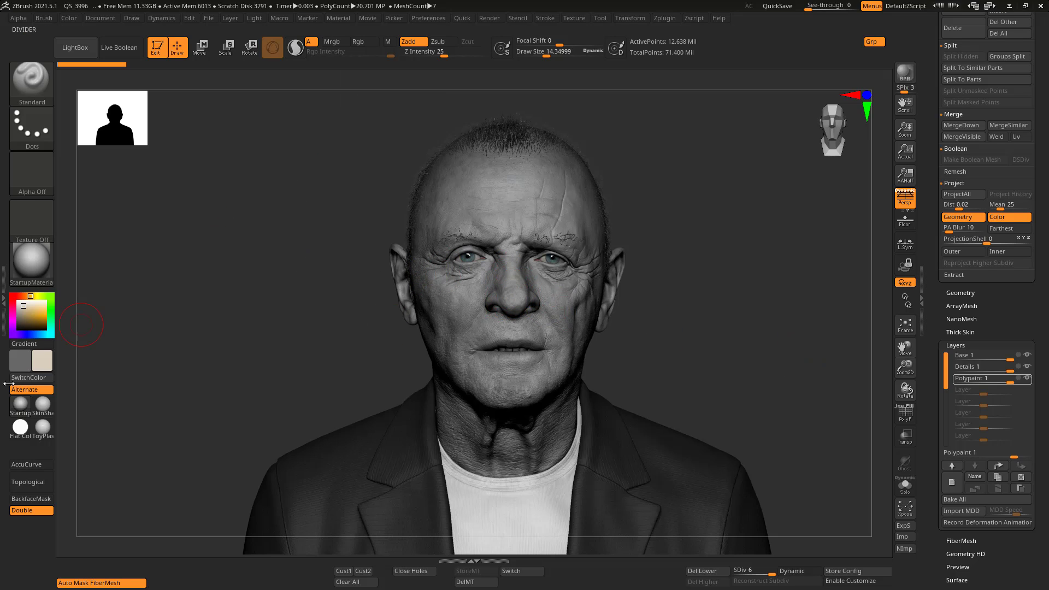
- Examine the StartupMaterial's modifiers, including its Ambient, Diffuse and Specular values, and expand the Specular curve
mouse_move(23, 414)
left_click(41, 276)
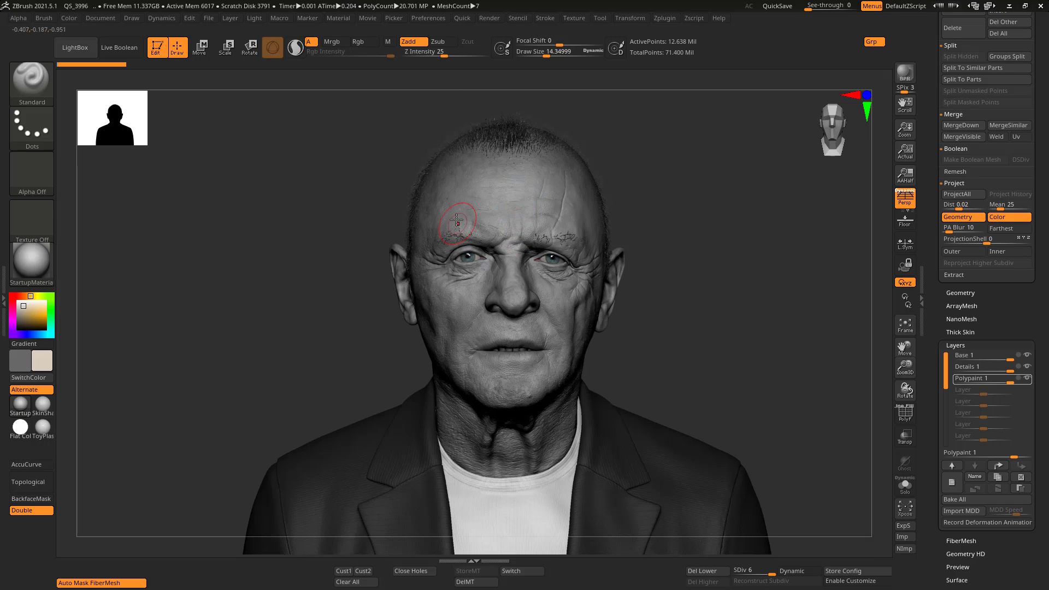
left_click(344, 18, "shift")
left_click(362, 229)
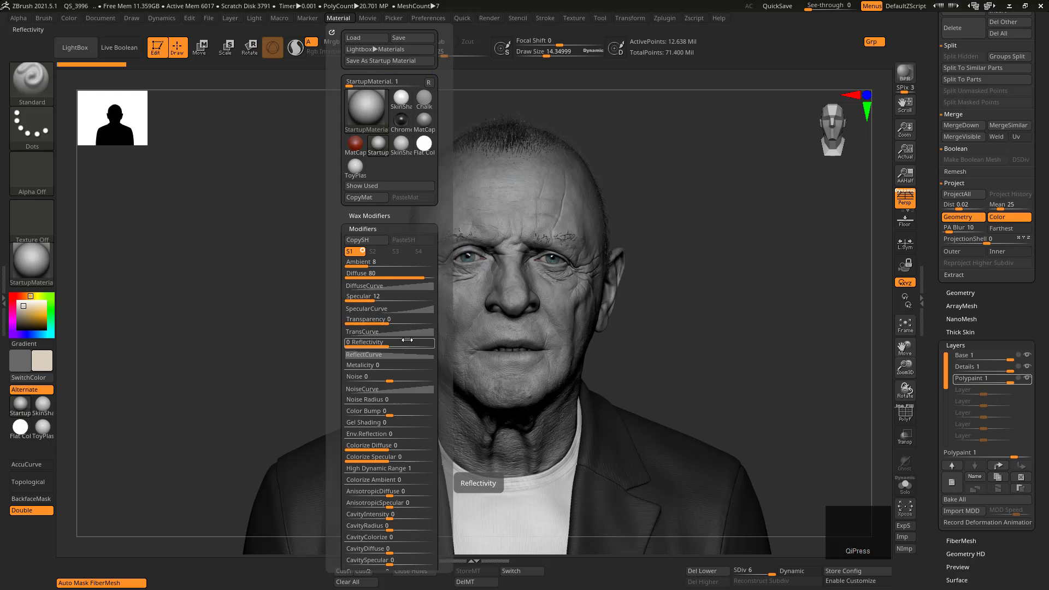
left_click(408, 309)
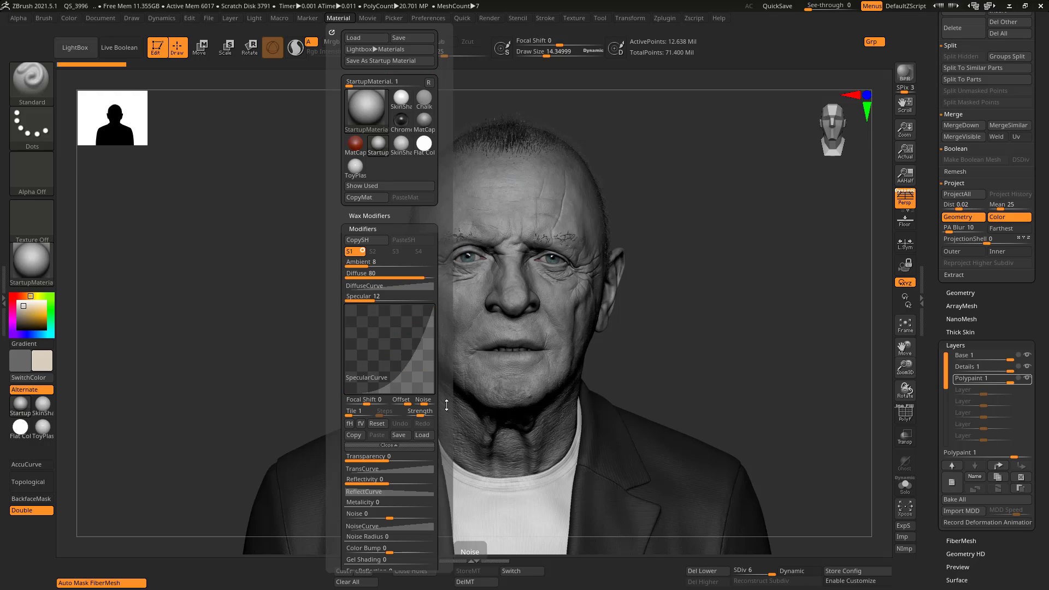
mouse_move(446, 394)
left_mouse_down()
mouse_move(451, 284)
mouse_move(447, 369)
left_mouse_up()
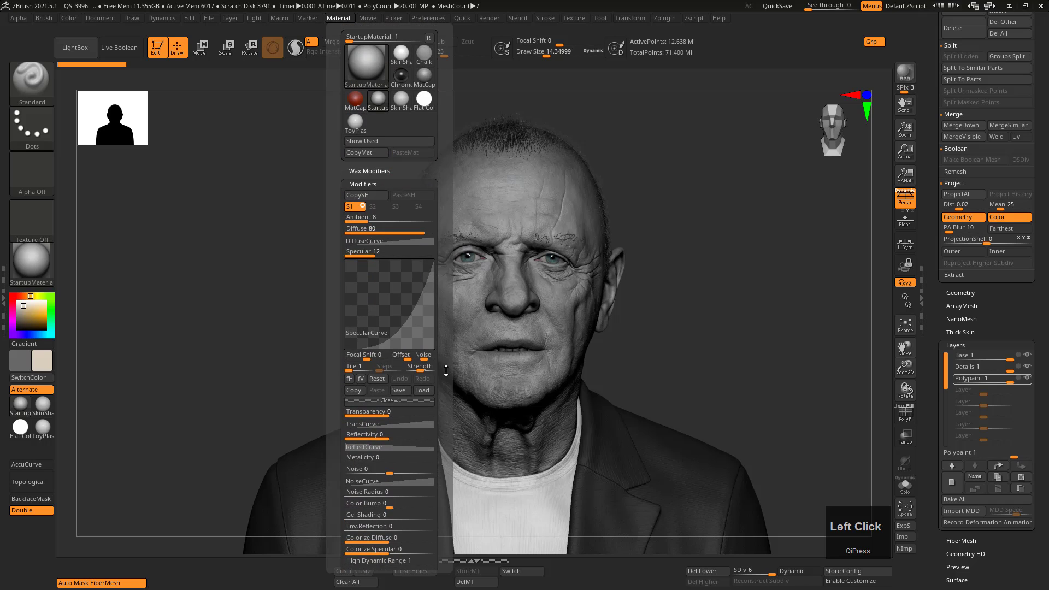
- Collapse the StartupMaterial's Modifiers section and briefly check its Mixer and Environment sections
key("shift")
left_click(365, 185, "shift")
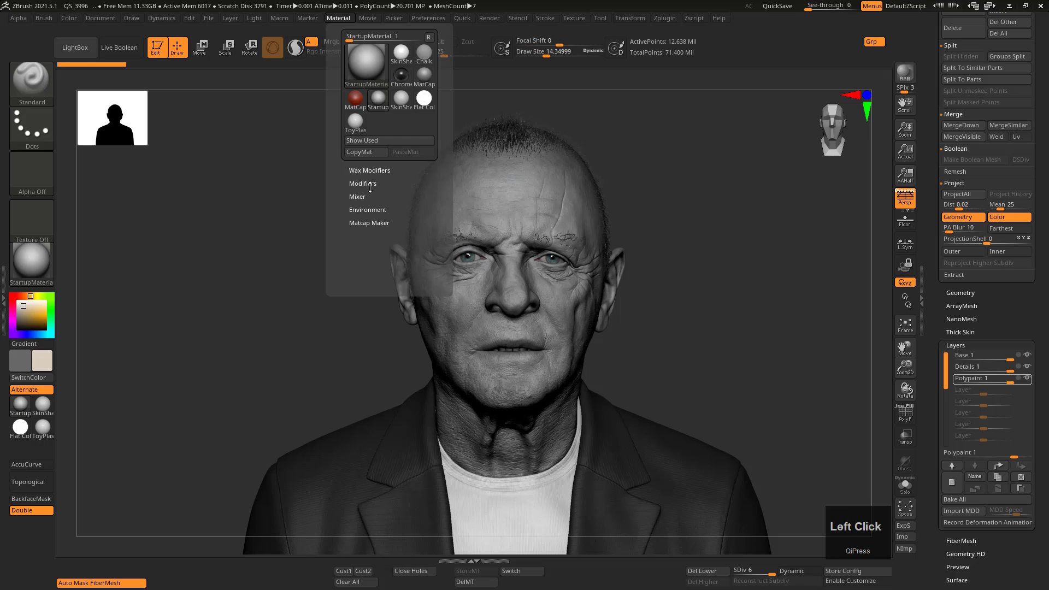
left_click(365, 195, "shift")
left_click(365, 196, "shift")
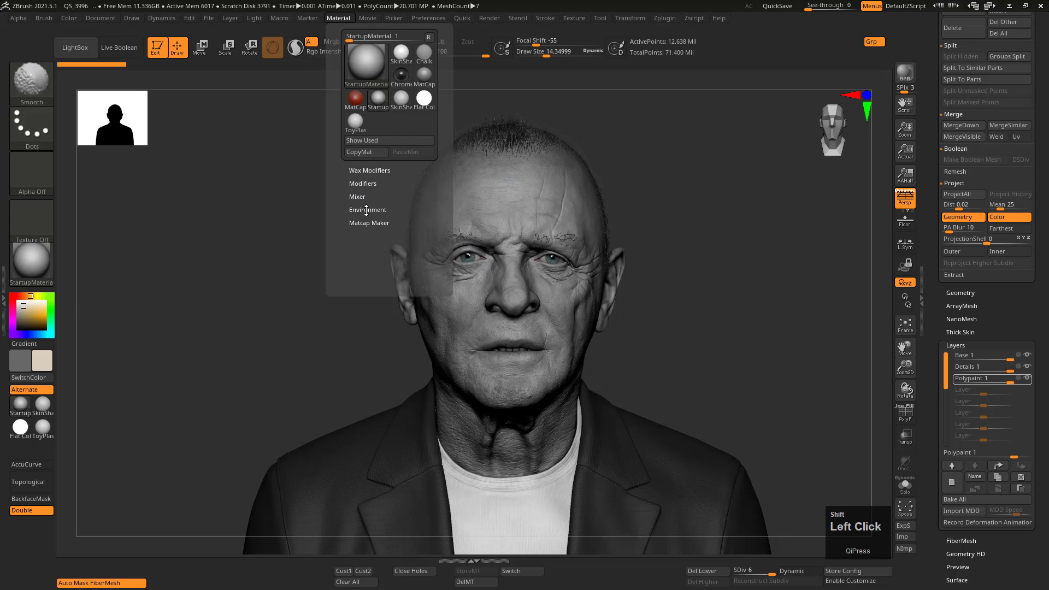
left_click(366, 211, "shift")
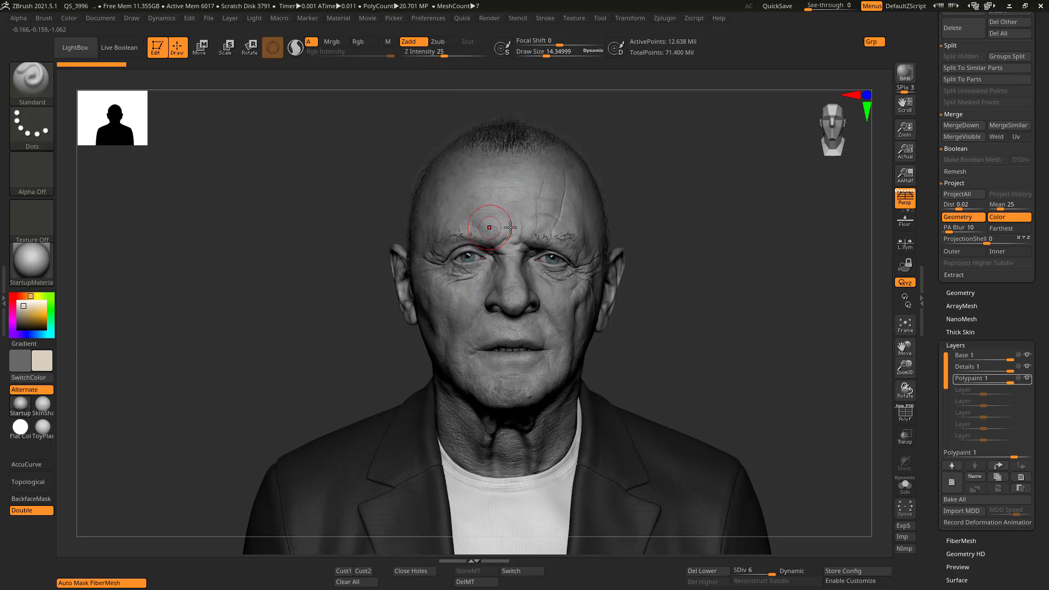
left_click_drag(922, 180, 922, 265)
key("alt")
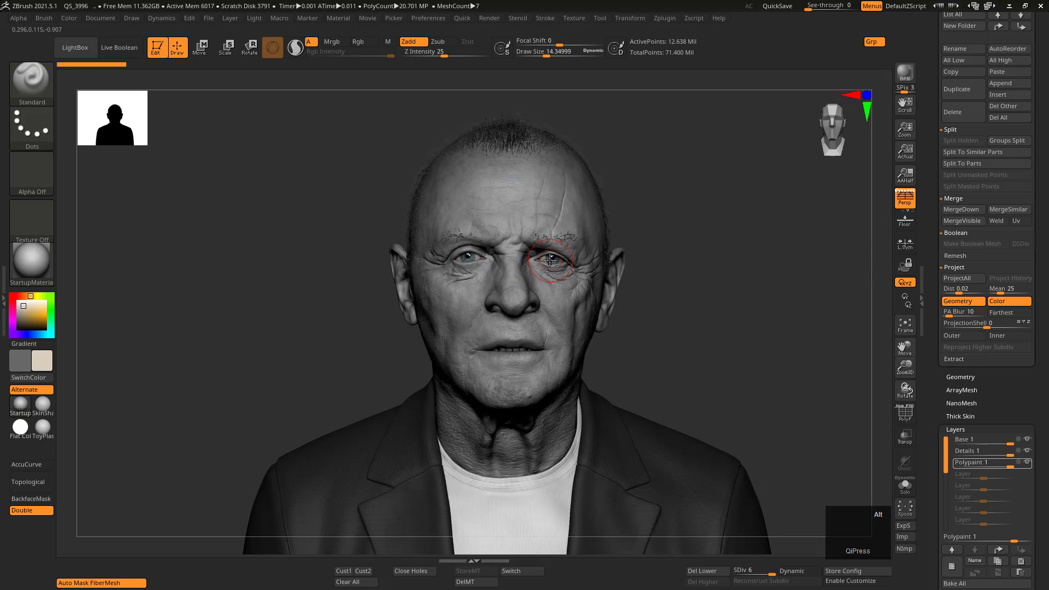
- Select the eyeball subtool, briefly isolate it, and identify the material applied to the eyes
left_click(551, 260, "alt")
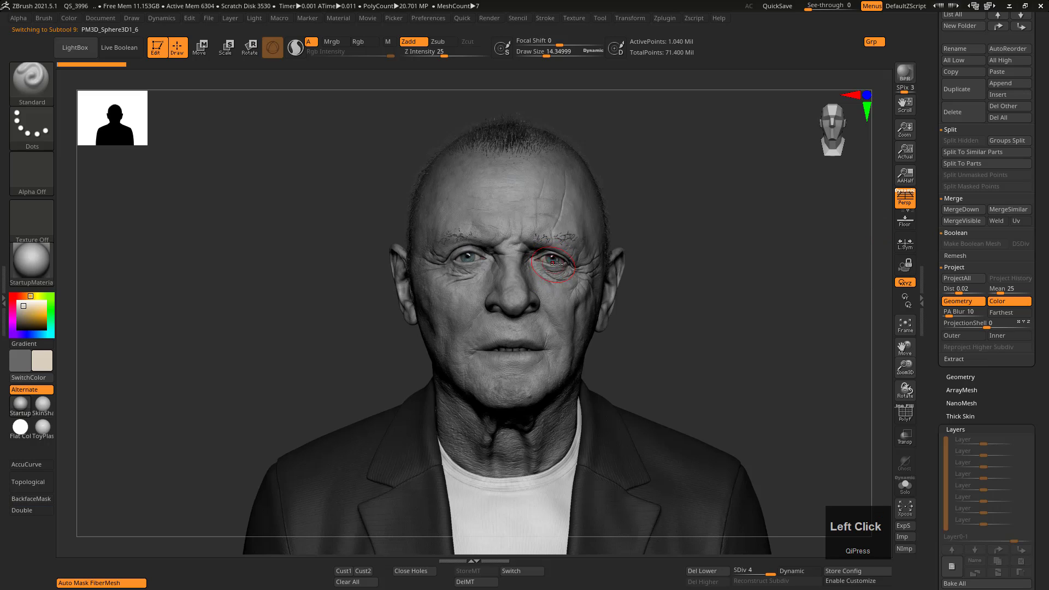
key("s")
key("s")
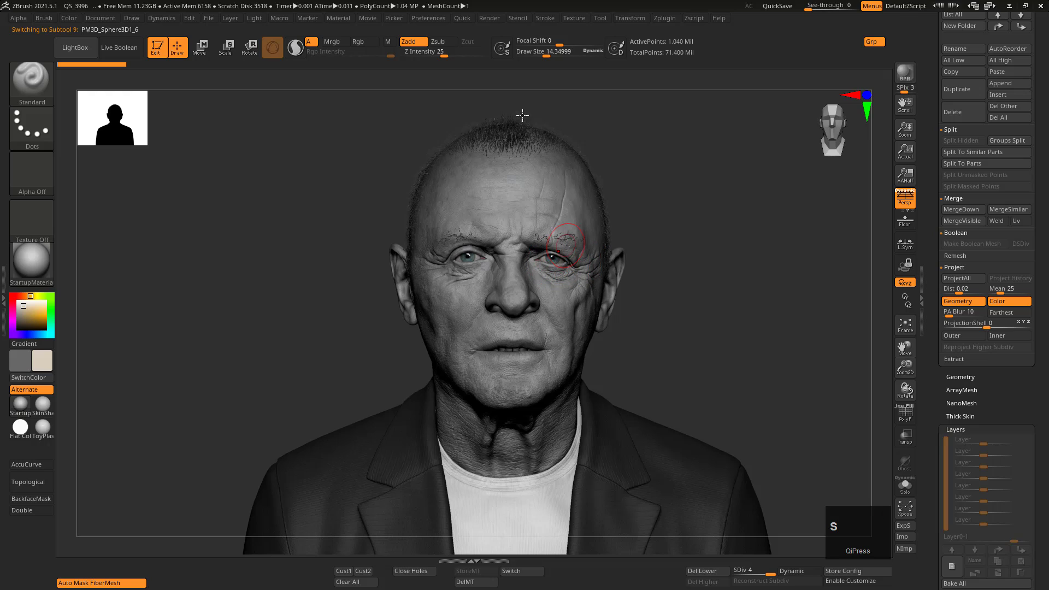
left_click(335, 18)
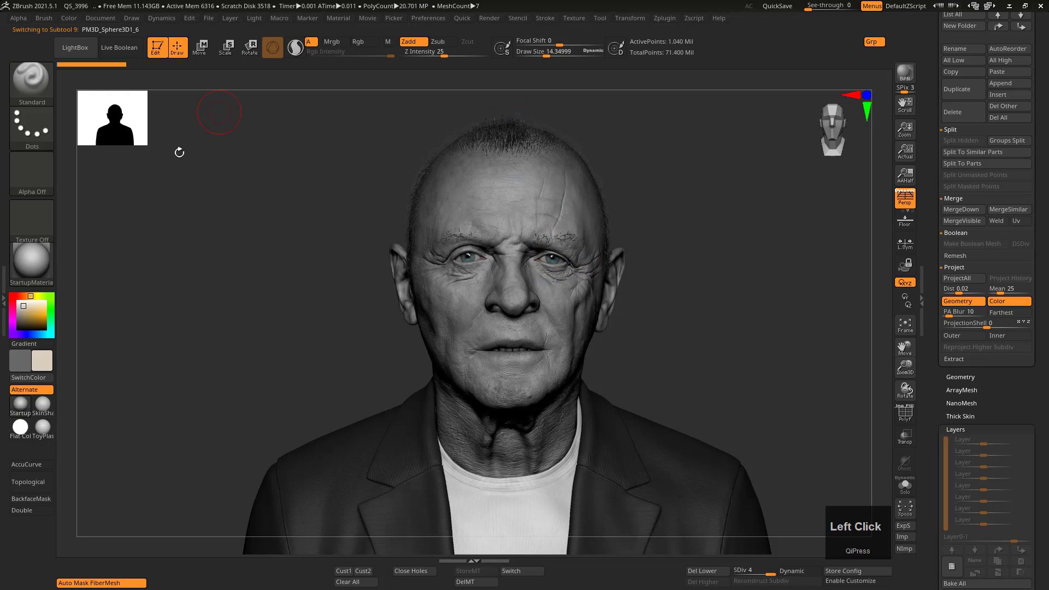
left_click_drag(31, 261, 468, 258)
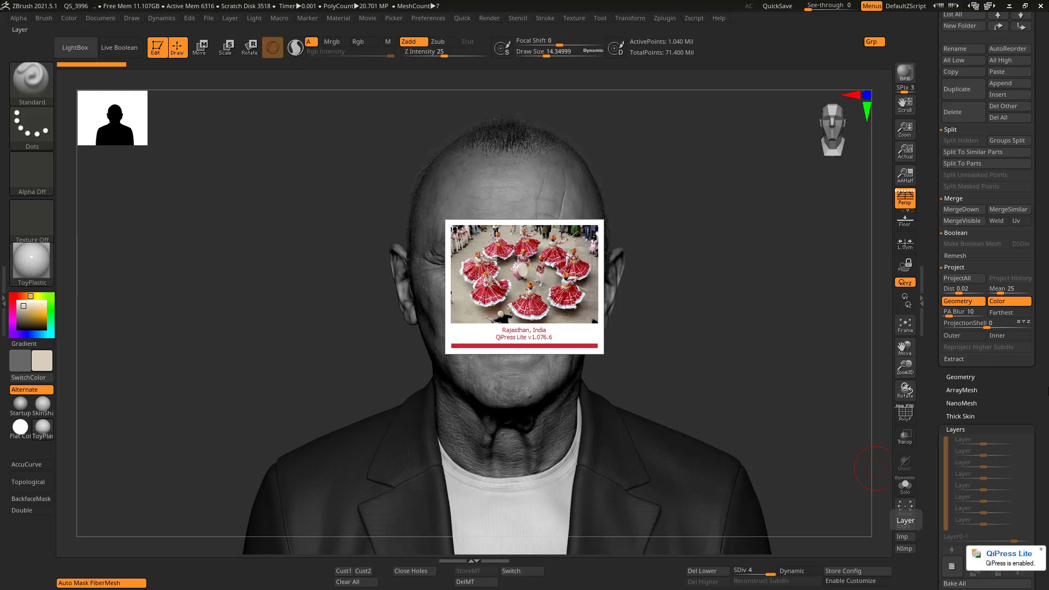
key("F3")
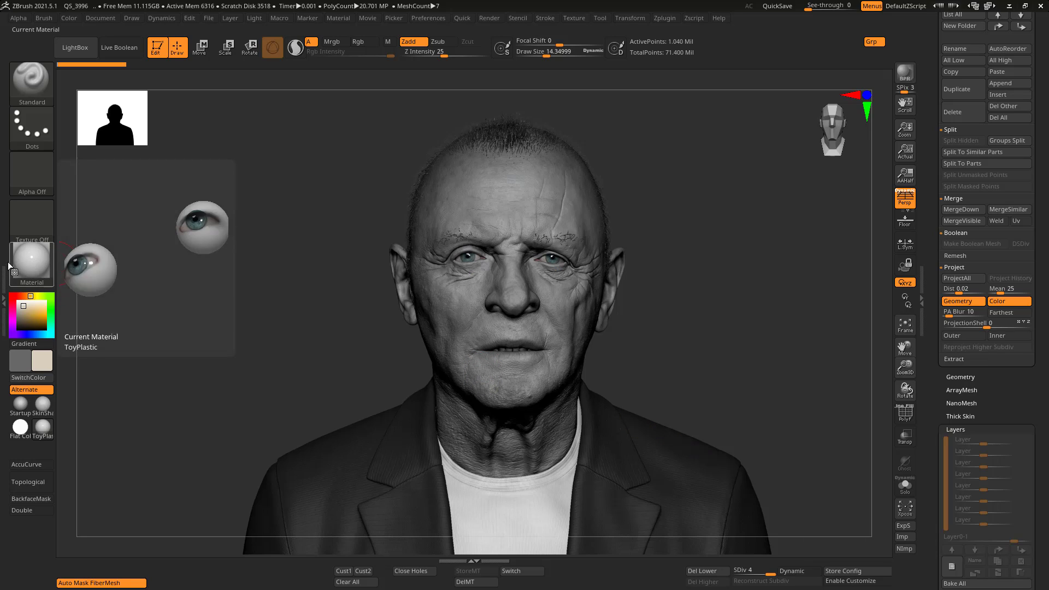
left_click(34, 261)
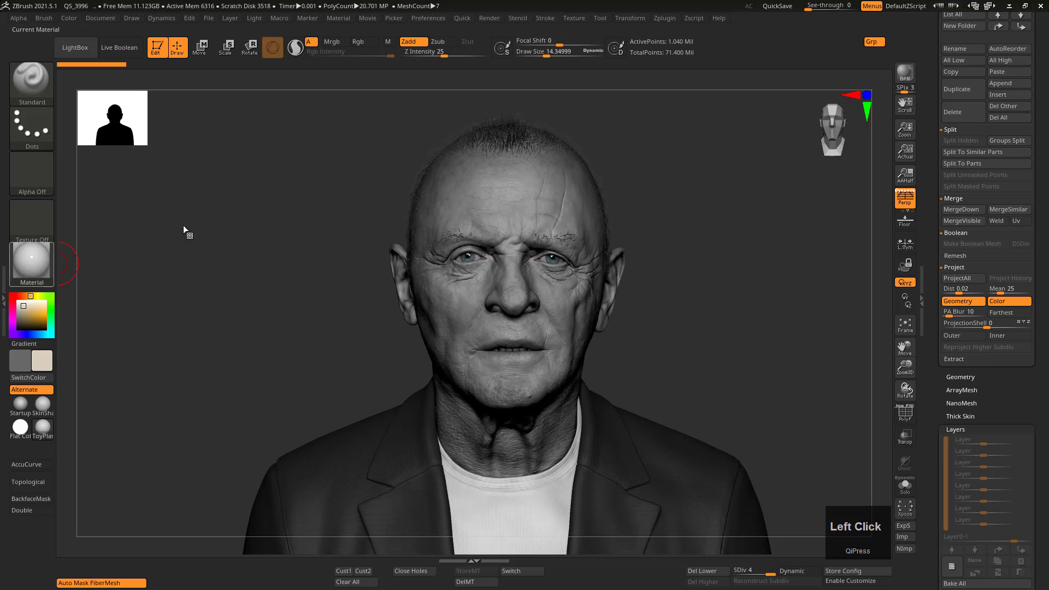
key("Right")
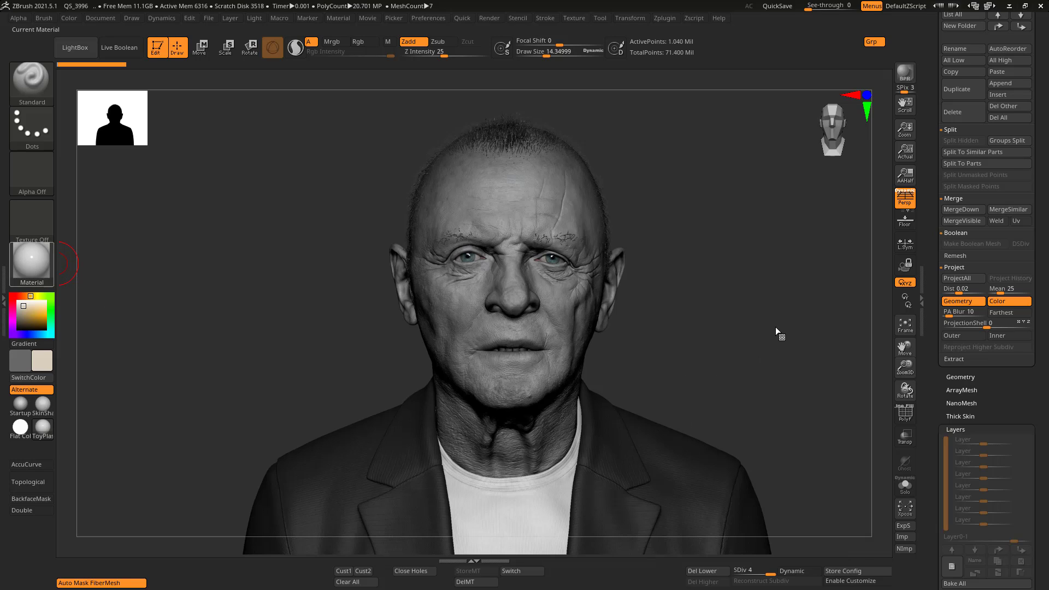
key("Right")
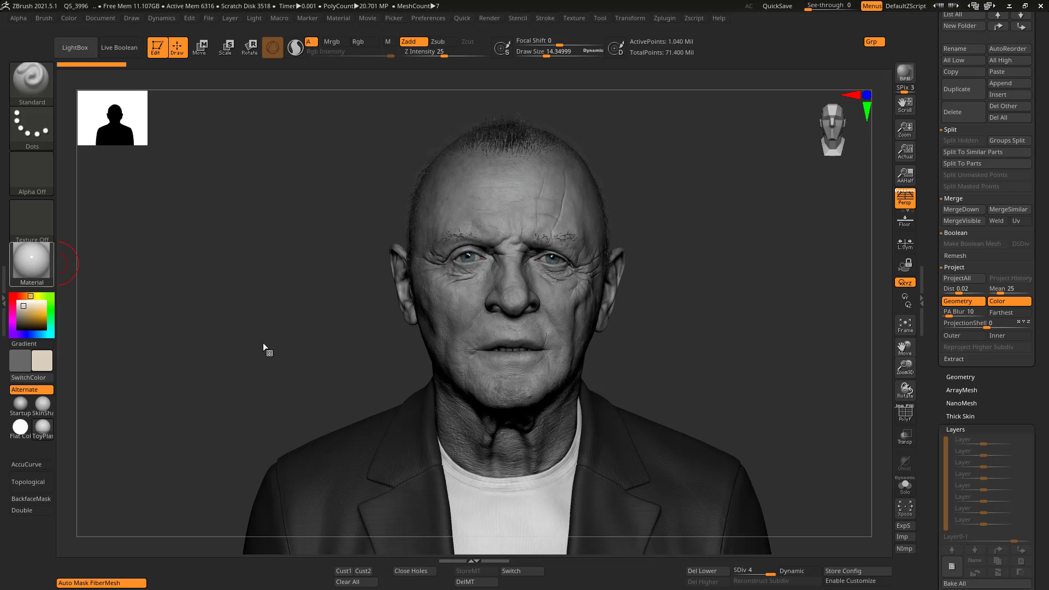
key("Right")
key("F3")
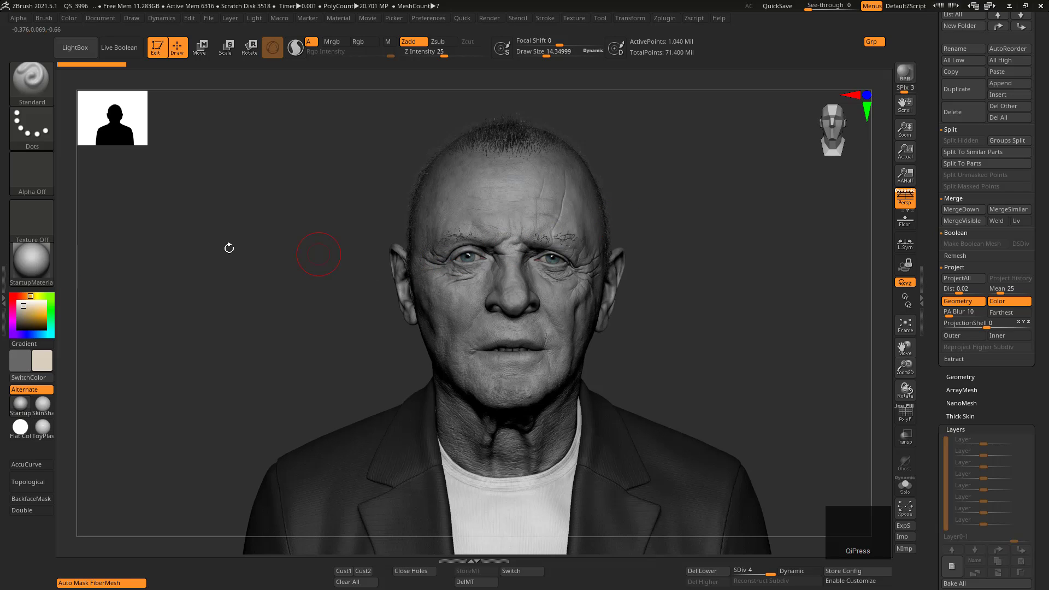
- Make ToyPlastic the current material for the eyes
middle_click(229, 249)
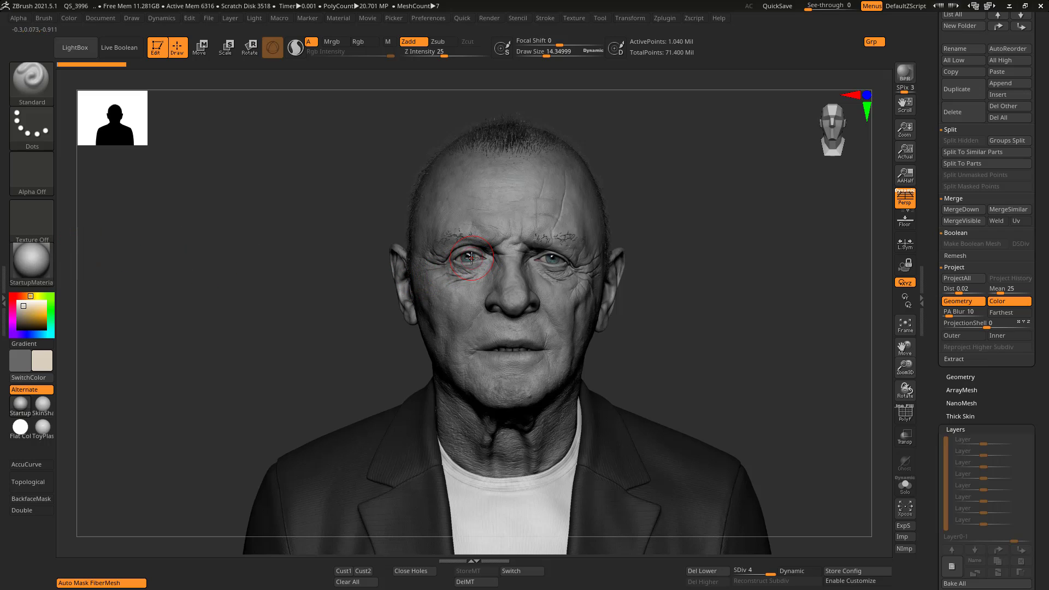
left_click(53, 437)
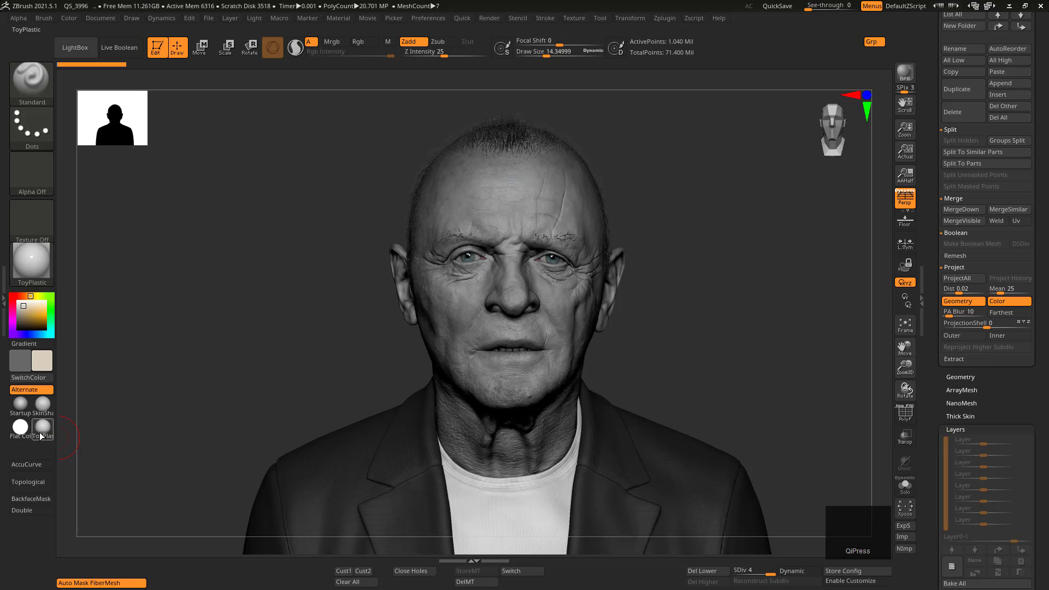
mouse_move(41, 436)
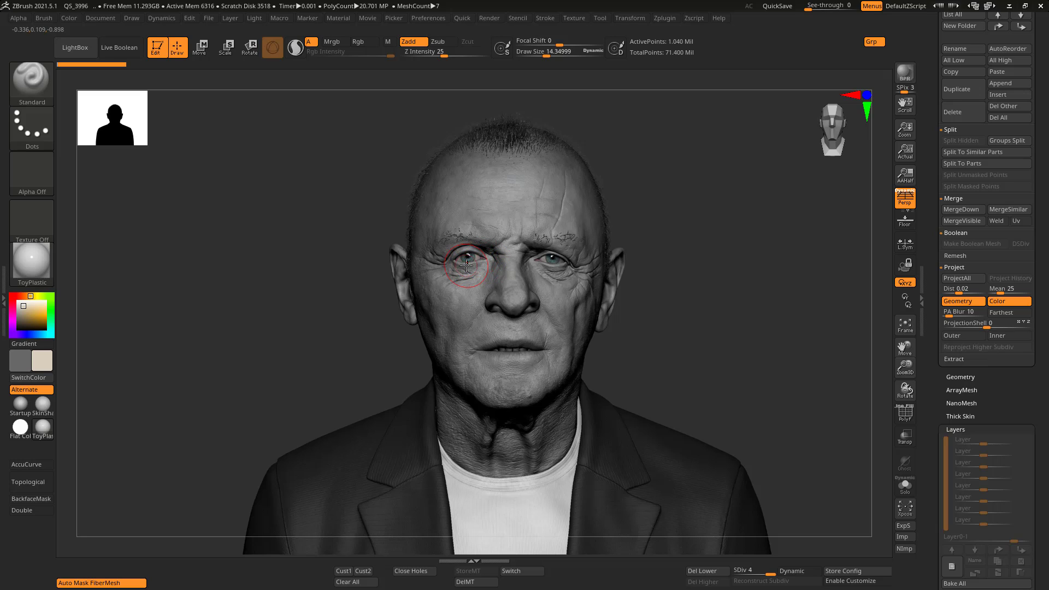
left_click(340, 19)
- Isolate the eyeballs and examine their ToyPlastic highlights and painted irises from several angles and distances
key("alt+s")
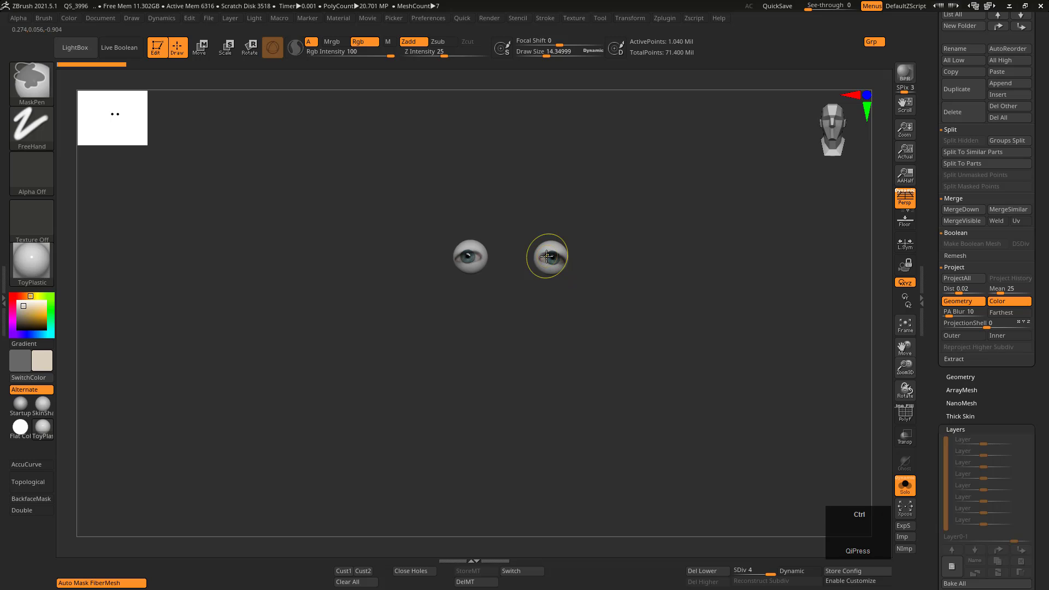
right_click_drag(549, 257, 659, 339, "ctrl")
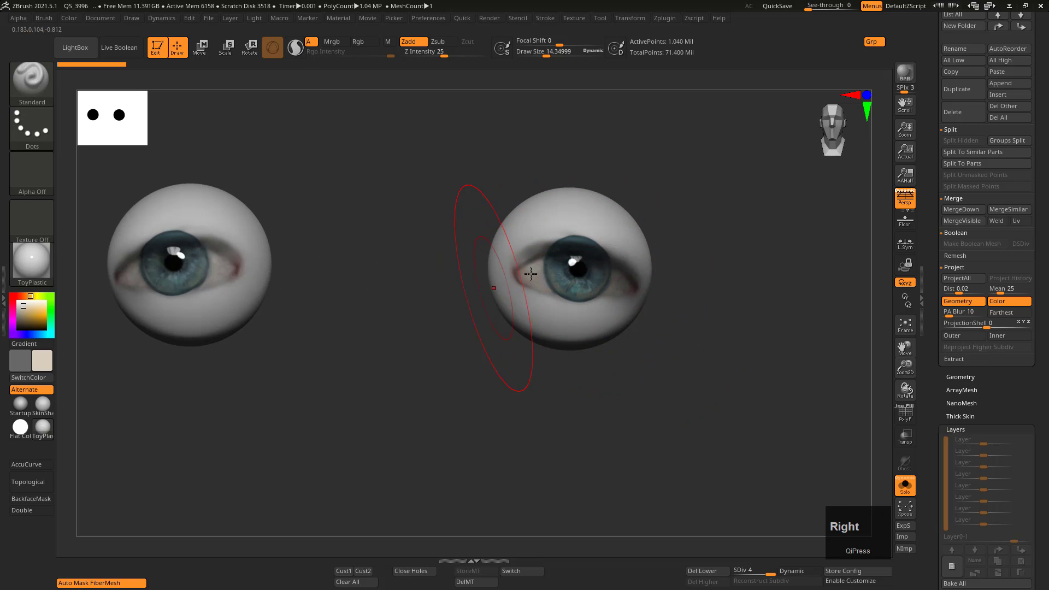
right_click_drag(480, 293, 342, 265)
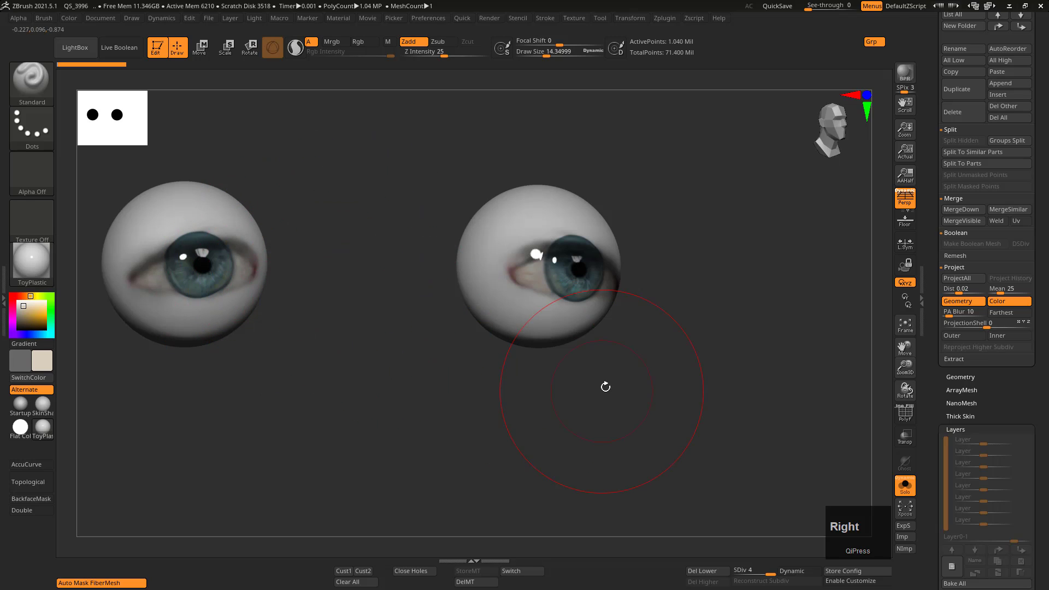
right_click_drag(602, 370, 573, 352, "alt")
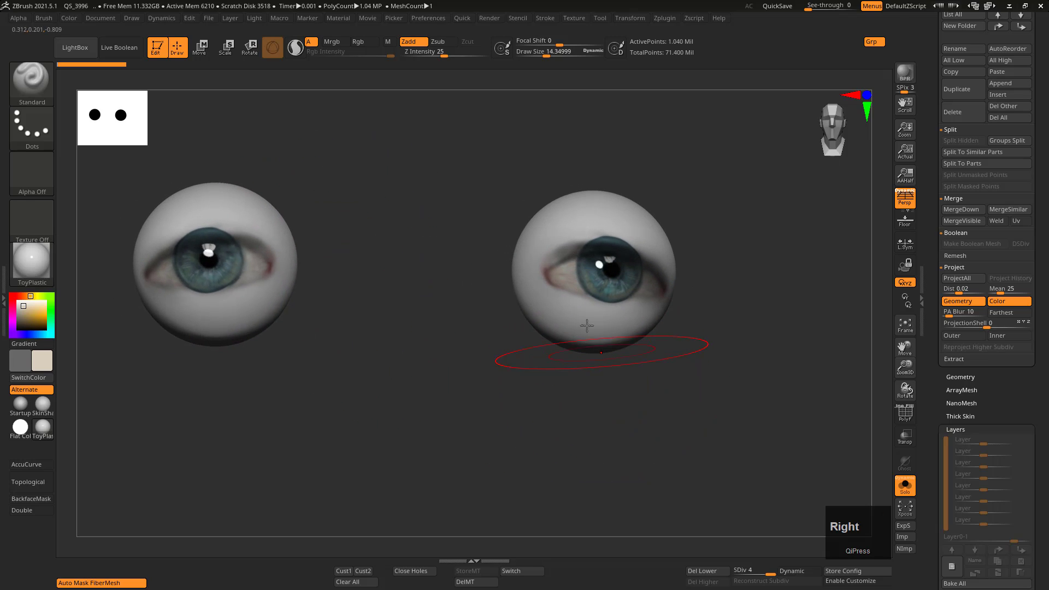
right_click_drag(426, 235, 481, 279)
right_click_drag(383, 265, 433, 279)
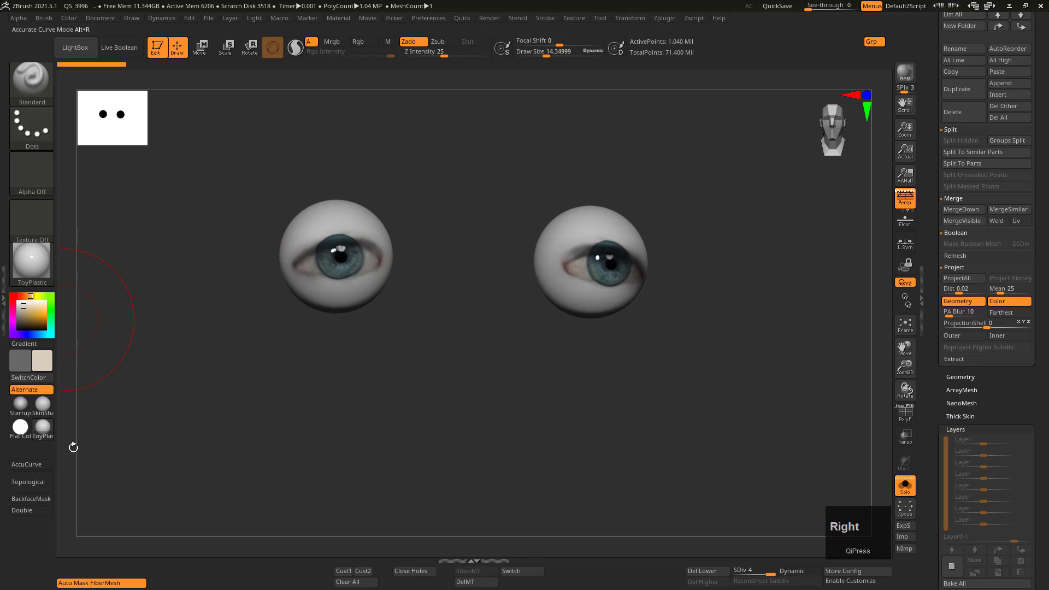
right_click_drag(356, 354, 410, 296)
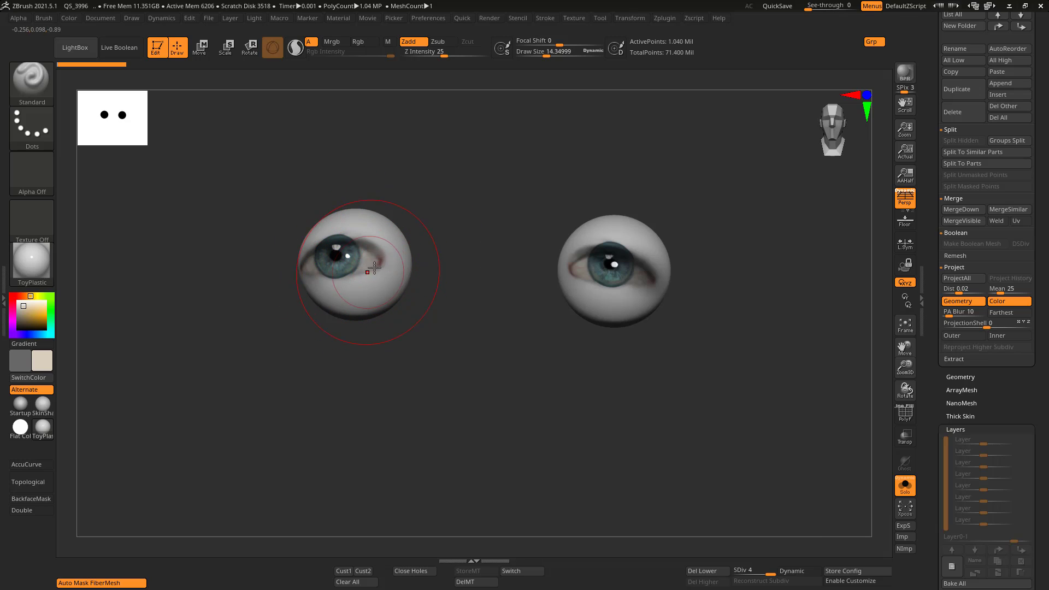
mouse_move(356, 224)
right_mouse_down()
mouse_move(335, 244)
mouse_move(337, 228)
right_mouse_up()
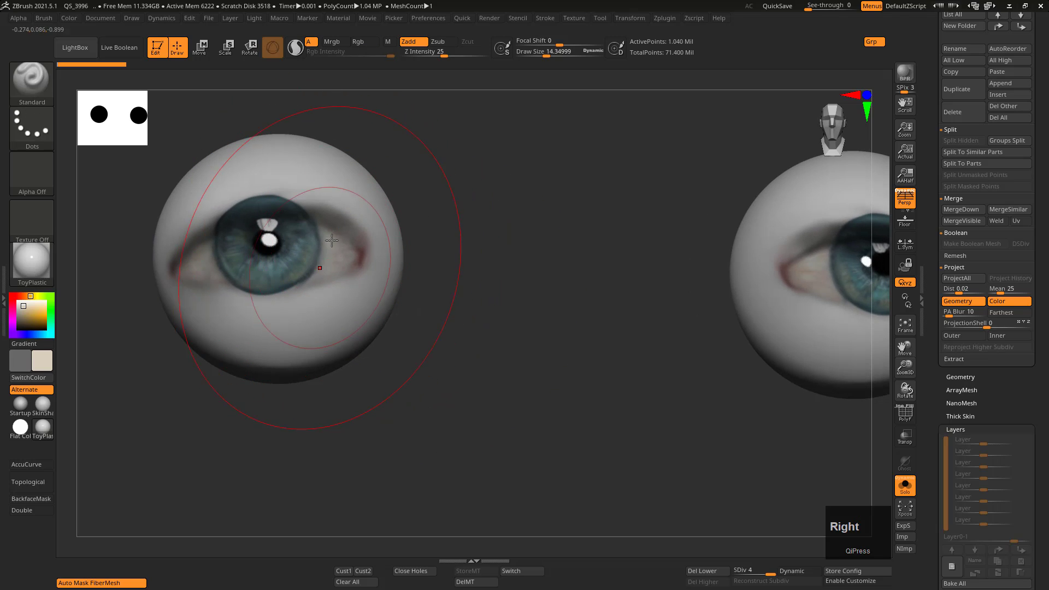
right_click_drag(432, 301, 390, 257, "ctrl")
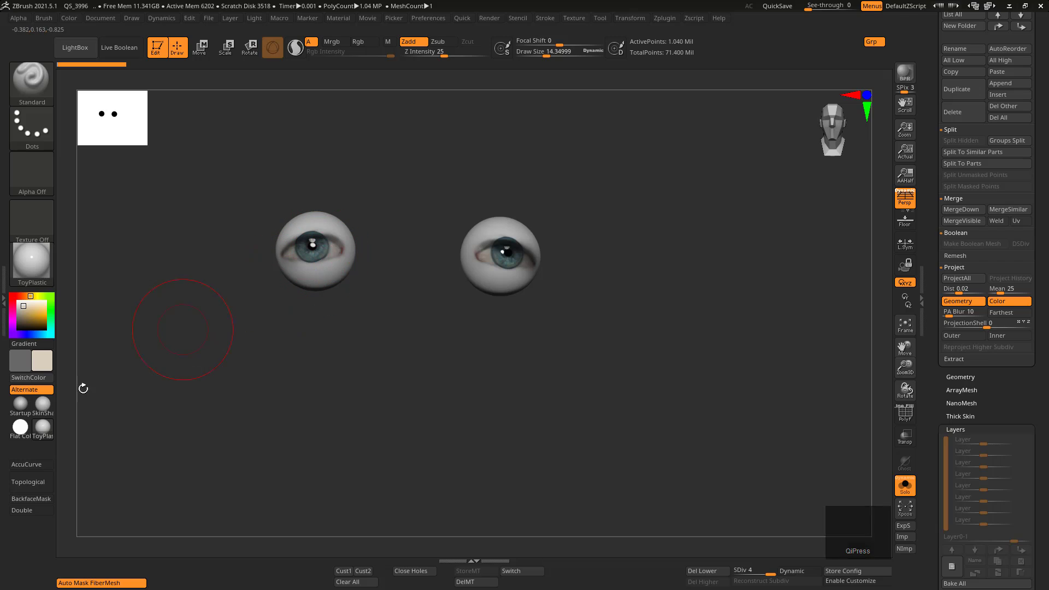
- Restore the front view stored in the ZAppLink properties and show the whole bust again
left_click(133, 18)
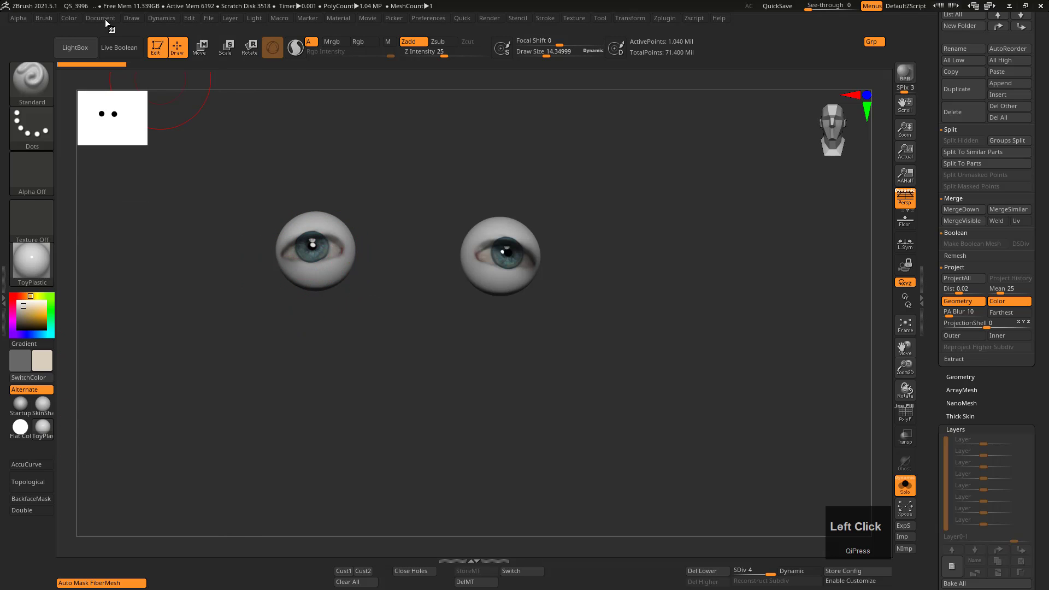
left_click(105, 18)
left_click(115, 385)
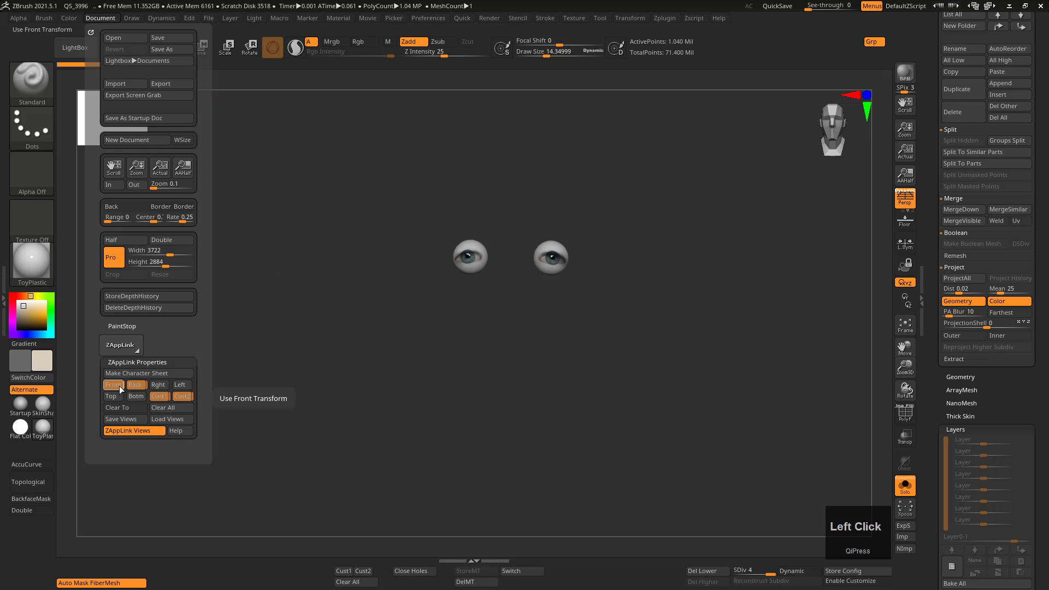
key("s")
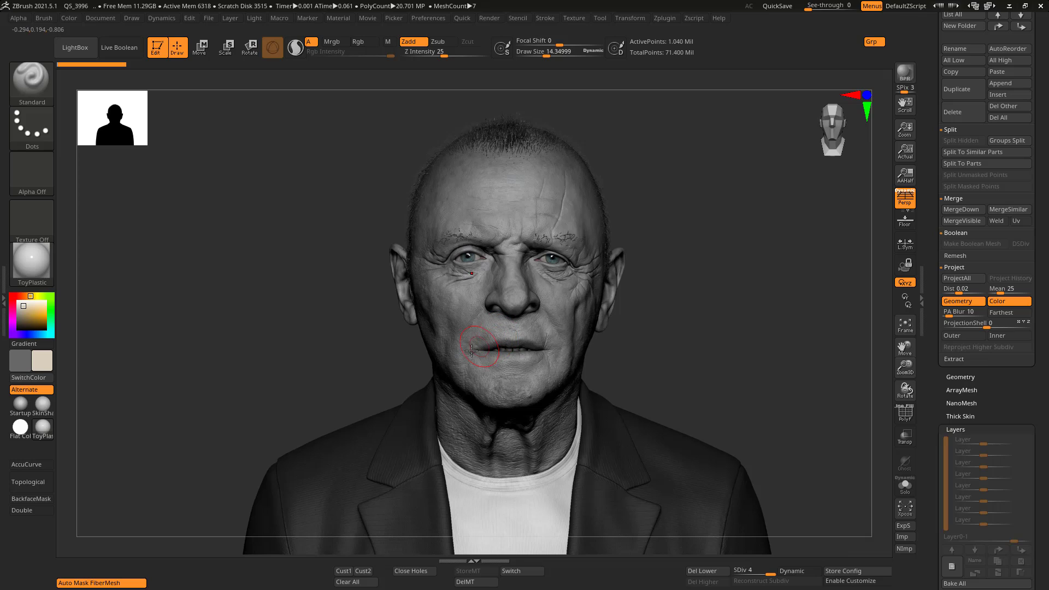
- Switch on the first light, which has Sss enabled, and switch off the second light to relight the bust
left_click(258, 18)
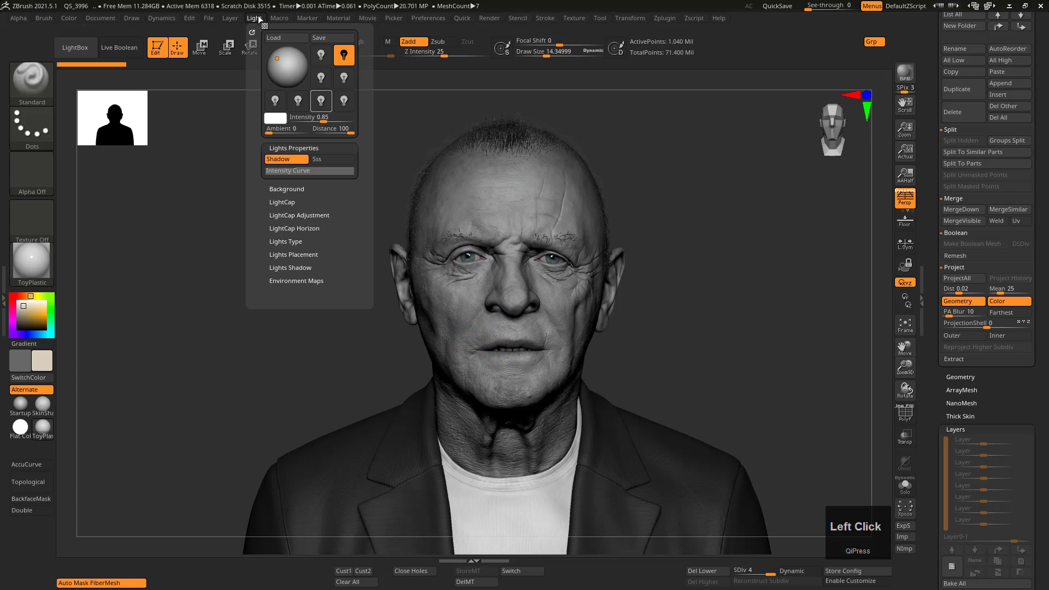
left_click(326, 61)
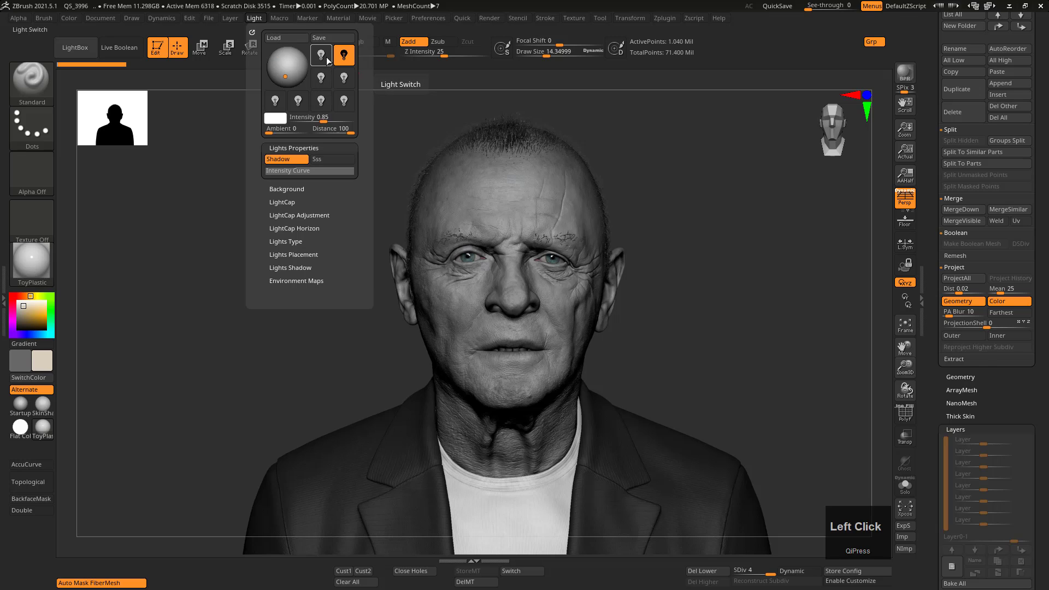
left_click(327, 58)
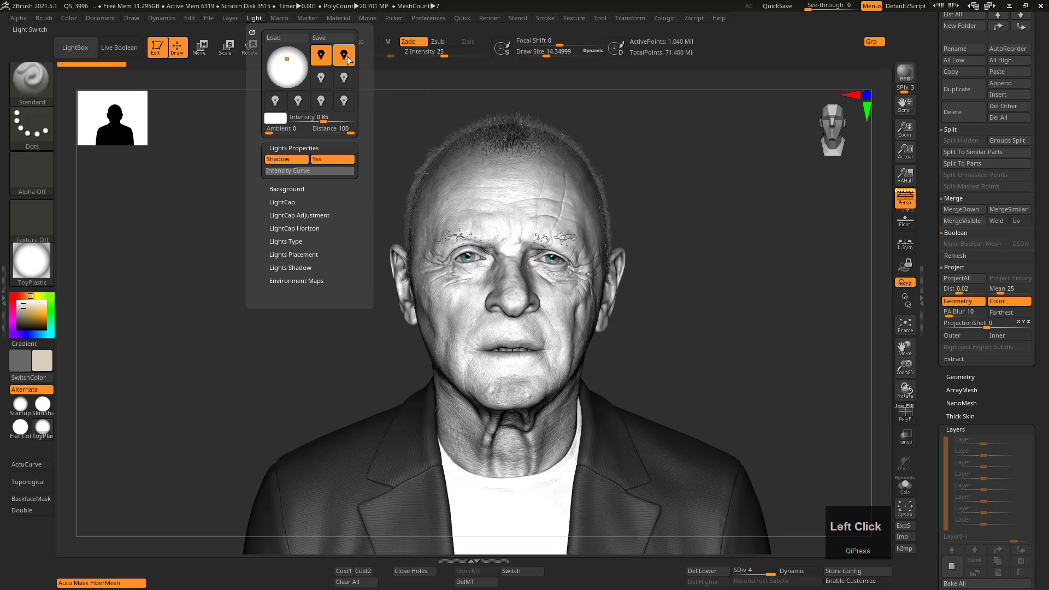
left_click(342, 57)
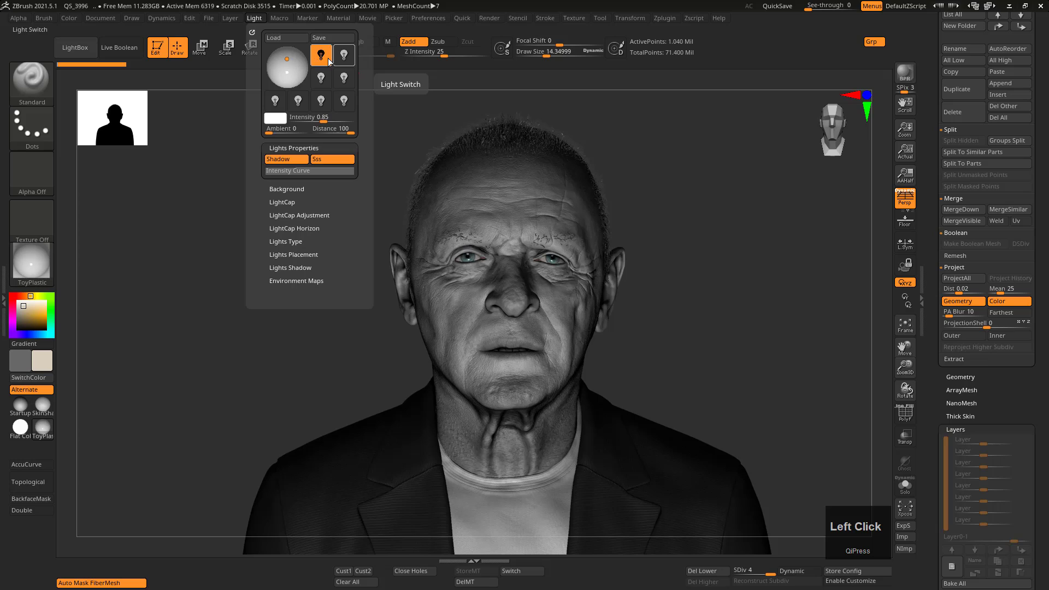
left_click(327, 57)
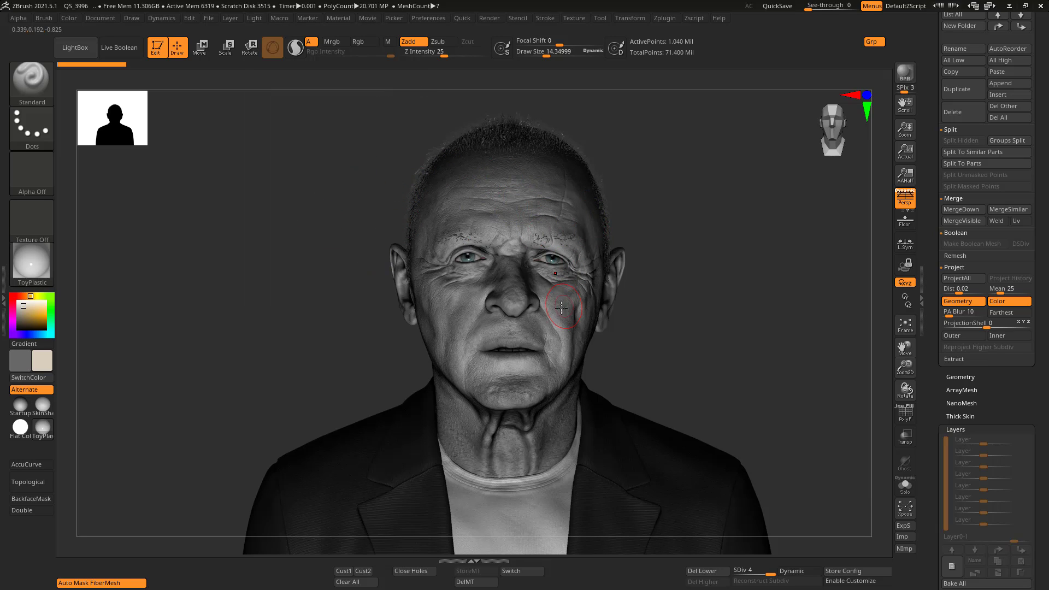
- Turn the bust upside down in the viewport to judge the likeness with fresh eyes
key("shift")
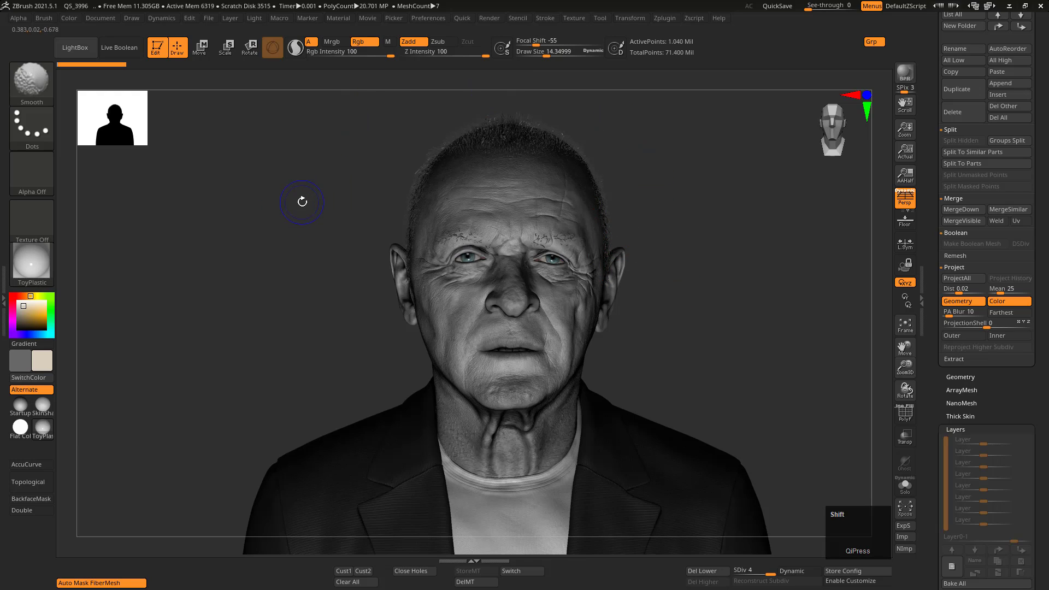
right_click_drag(302, 202, 894, 313)
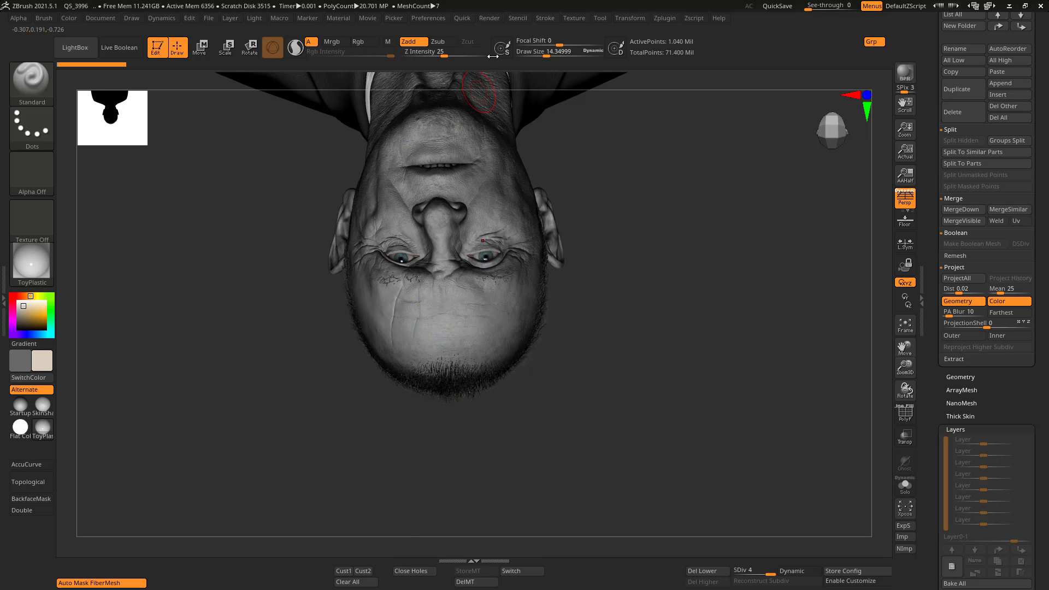
left_click(253, 17)
left_click(883, 251)
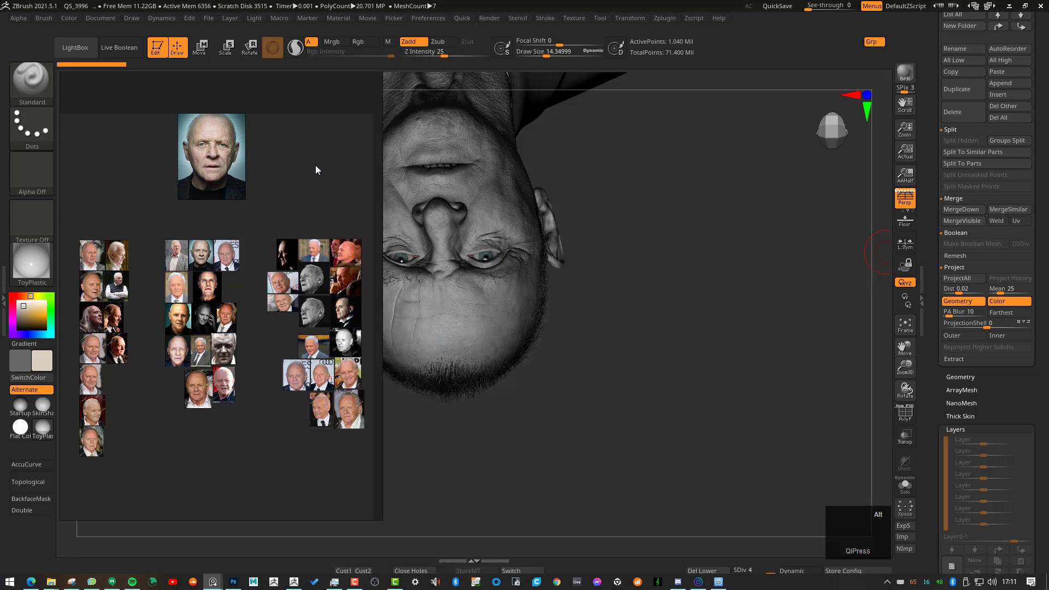
- Bring the reference board to the portrait photo at its top and flip that photo vertically
middle_click_drag(316, 165, 272, 211)
right_click_drag(313, 214, 242, 225)
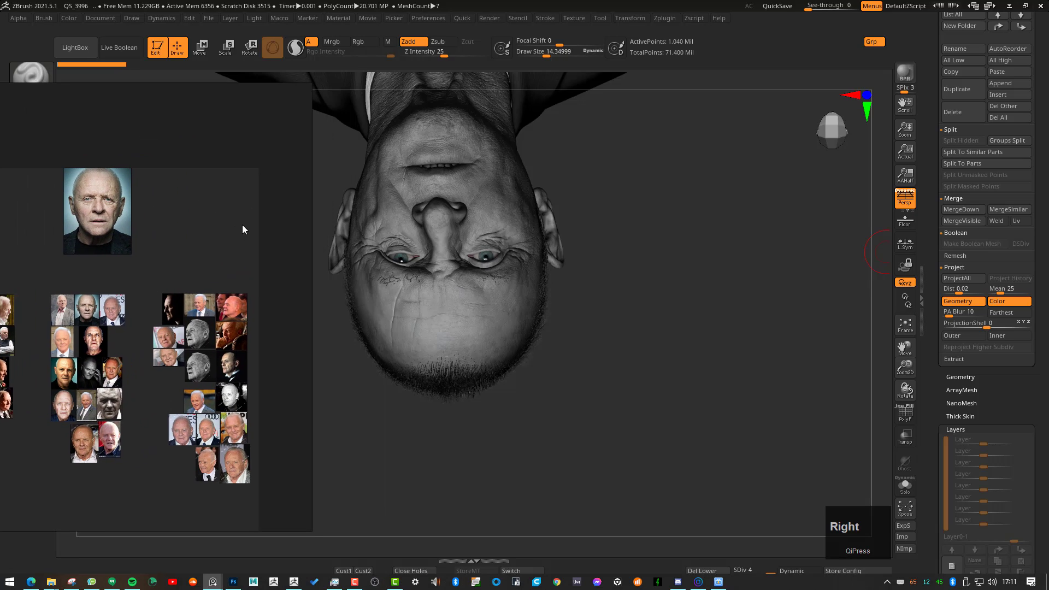
left_click(121, 218)
key("alt+shift+v")
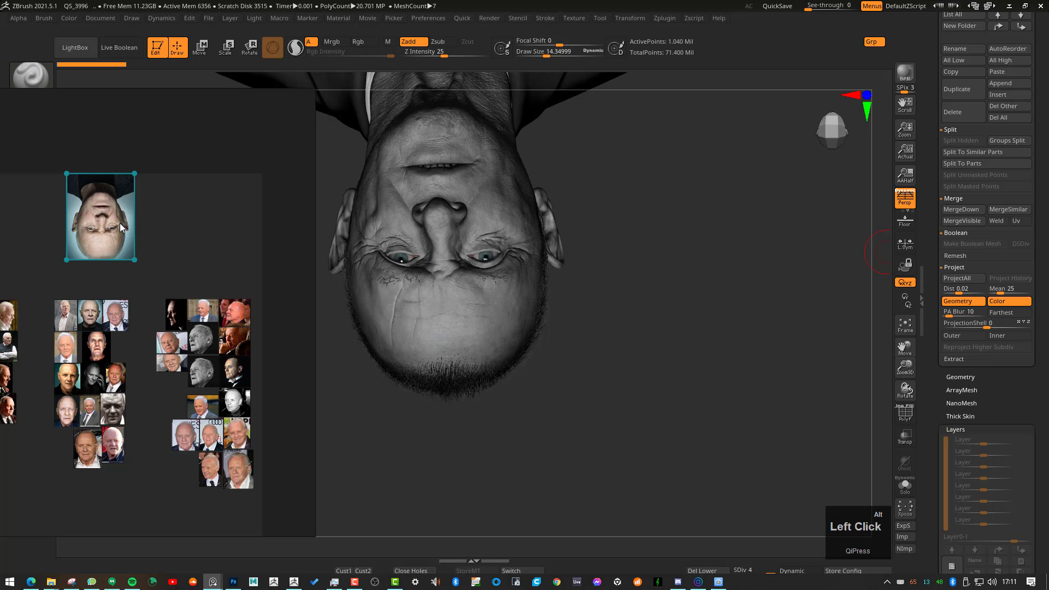
- Enlarge the flipped portrait on the reference board and place the board beside the upside-down bust for comparison
middle_click_drag(130, 221, 178, 210)
right_click_drag(179, 210, 291, 248)
middle_click_drag(233, 254, 311, 257)
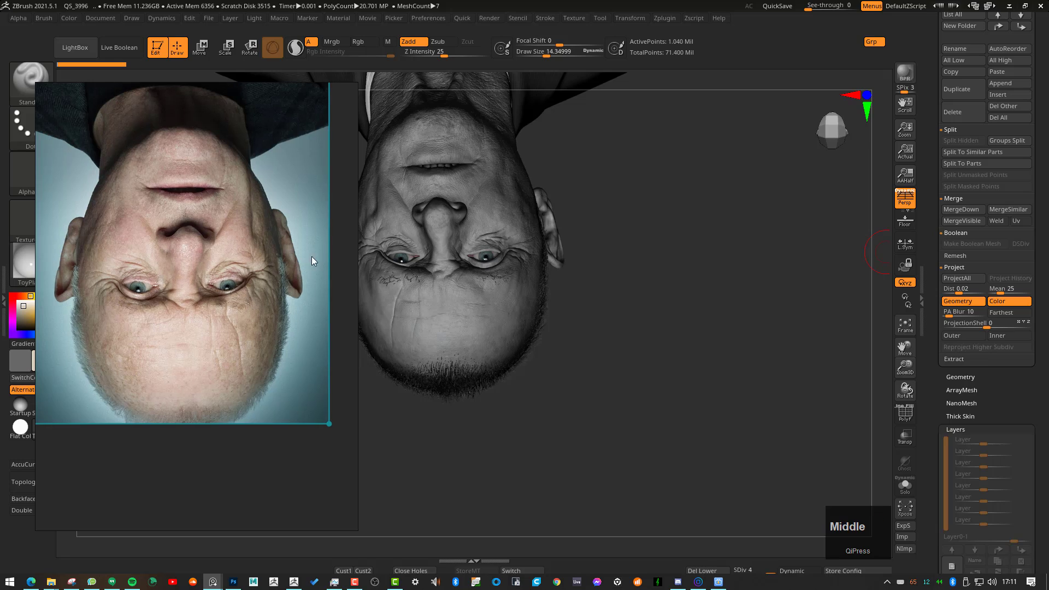
mouse_move(311, 257)
right_mouse_down()
mouse_move(315, 242)
mouse_move(308, 254)
right_mouse_up()
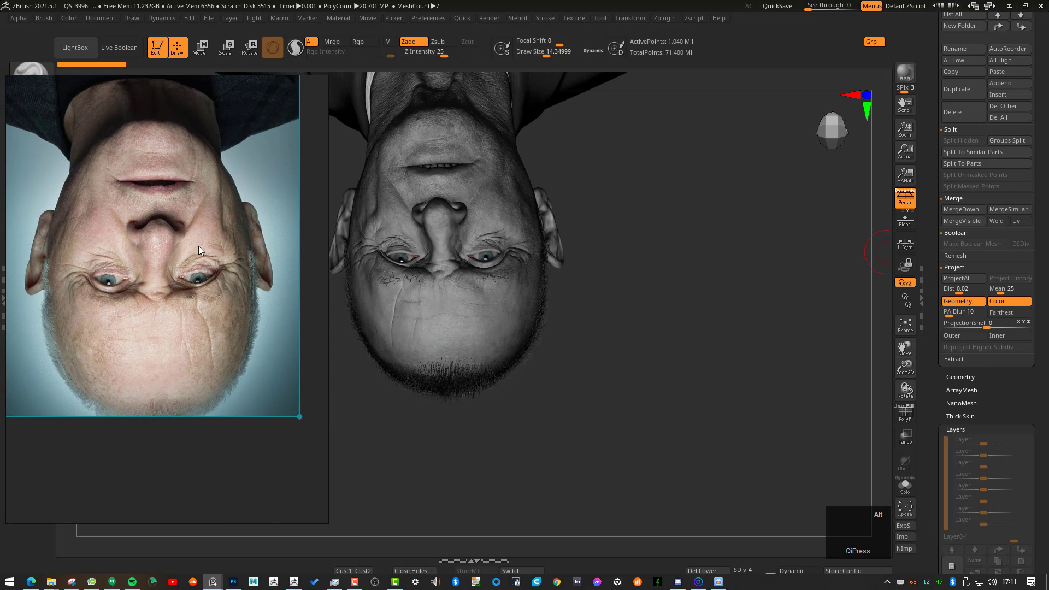
- Flip the upside-down portrait horizontally on the reference board so its orientation matches the bust for comparison
left_click(251, 269, "alt")
left_click_drag(219, 248, 197, 293, "alt+shift")
left_click_drag(143, 264, 136, 169, "alt+shift")
left_click_drag(251, 211, 104, 211, "alt+shift")
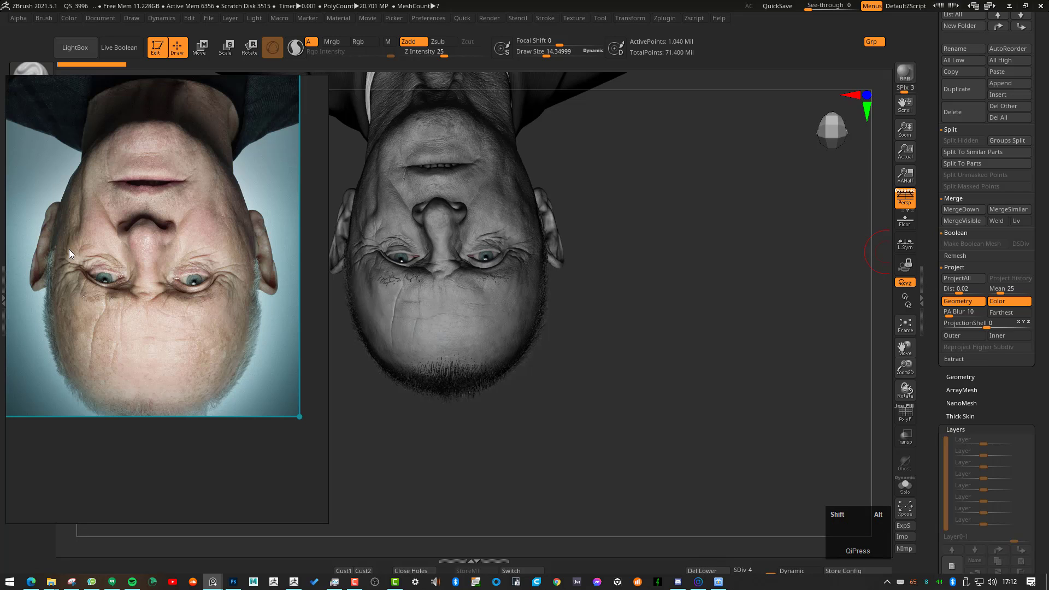
- Narrow the reference board and place it right beside the upside-down bust so the two faces can be compared
right_click_drag(163, 262, 174, 248)
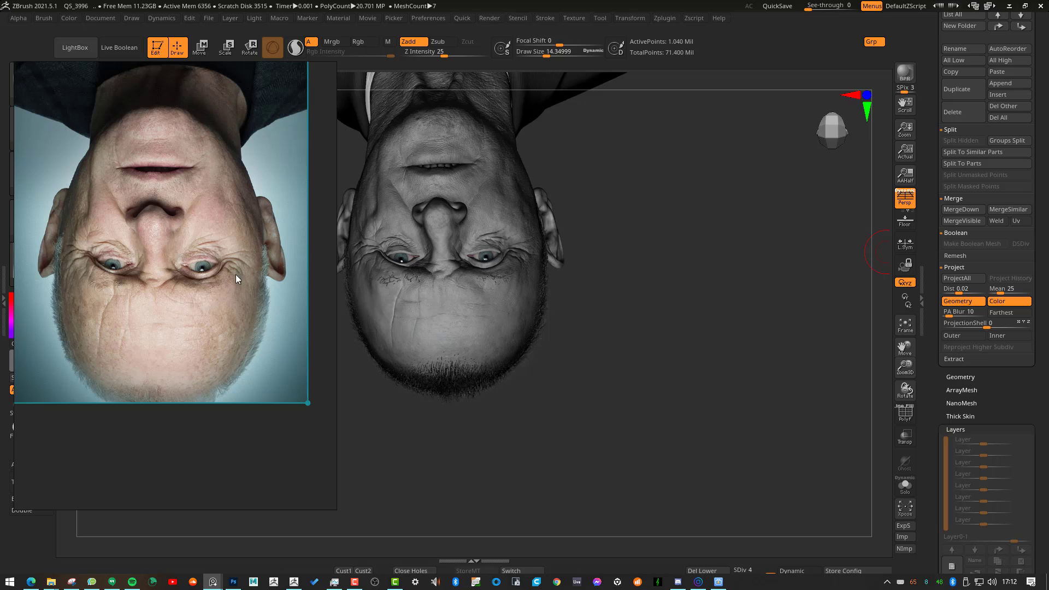
left_click(328, 216)
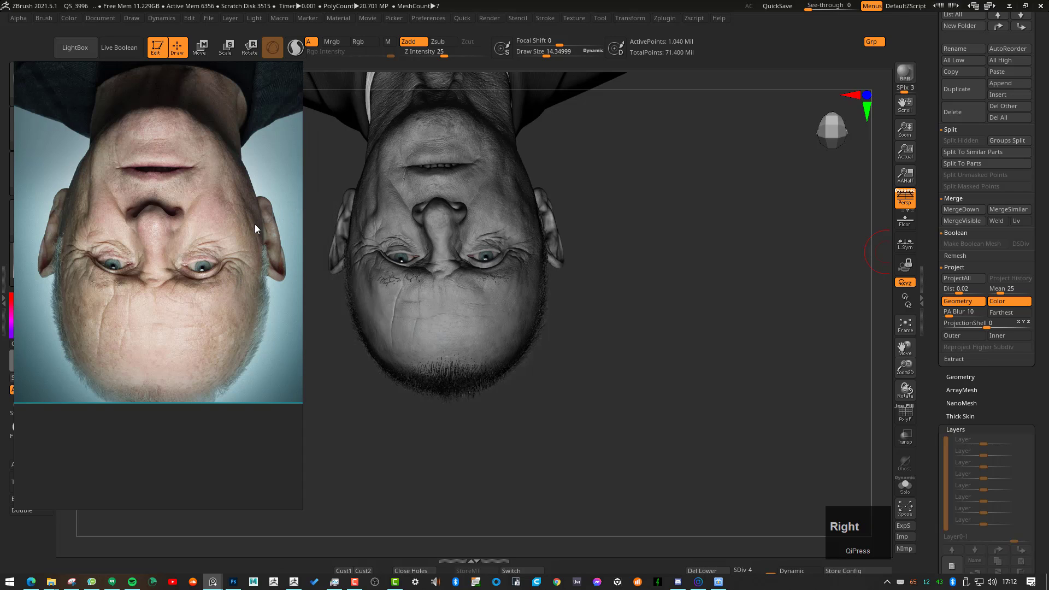
right_click_drag(255, 224, 271, 225)
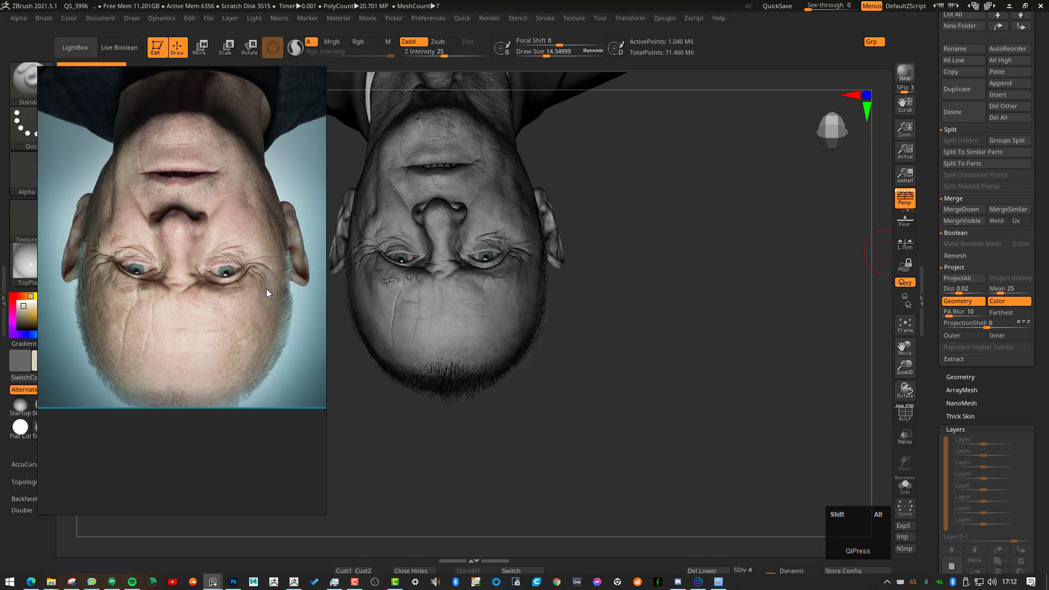
- Flip the portrait back to its upright orientation and move the reference board away from the canvas
left_click_drag(267, 289, 244, 142, "alt+shift")
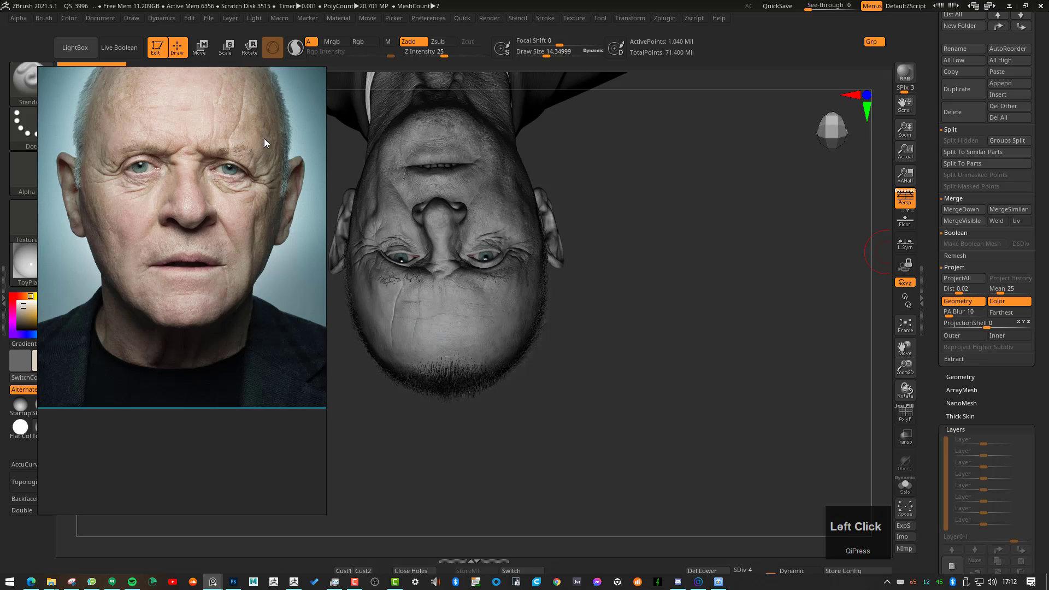
right_click_drag(278, 152, 296, 163)
left_click_drag(254, 81, 262, 53)
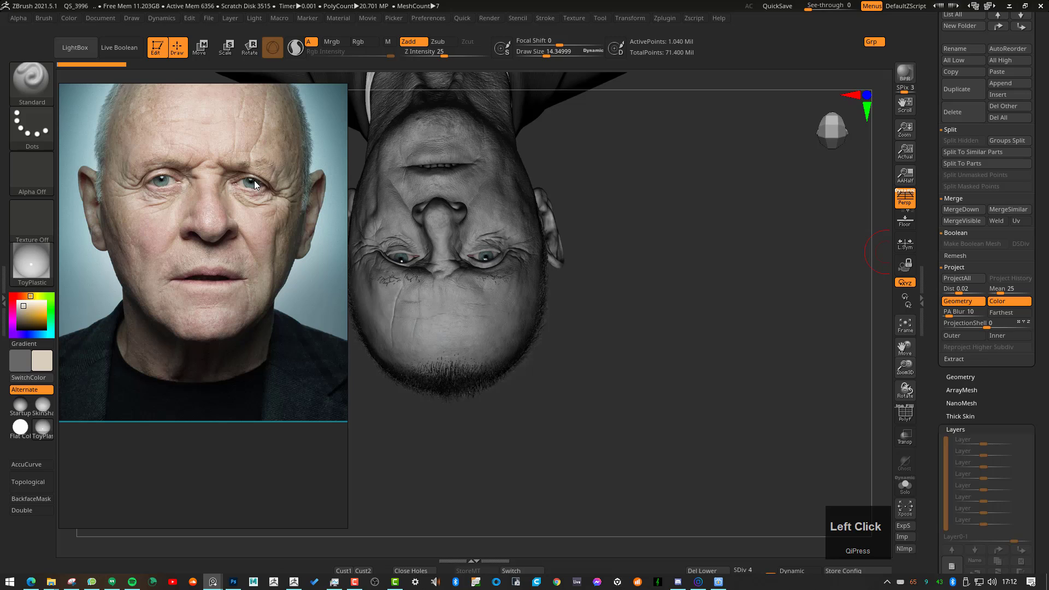
right_click_drag(254, 180, 1048, 182)
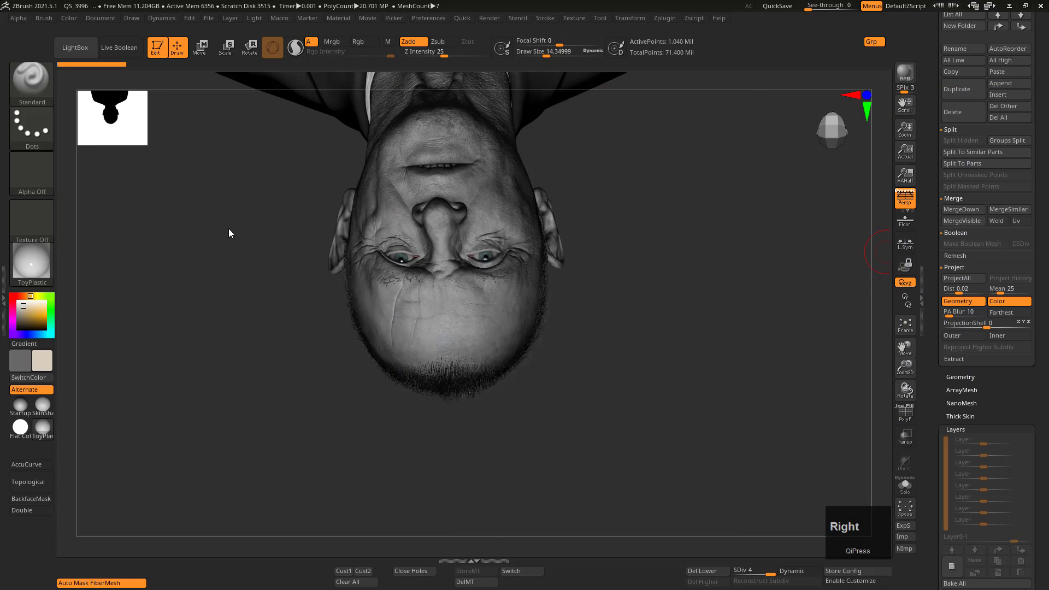
- Turn the bust upright and replace the light shining from below with the Sss-enabled light placed above
middle_click(213, 256)
left_click(104, 18)
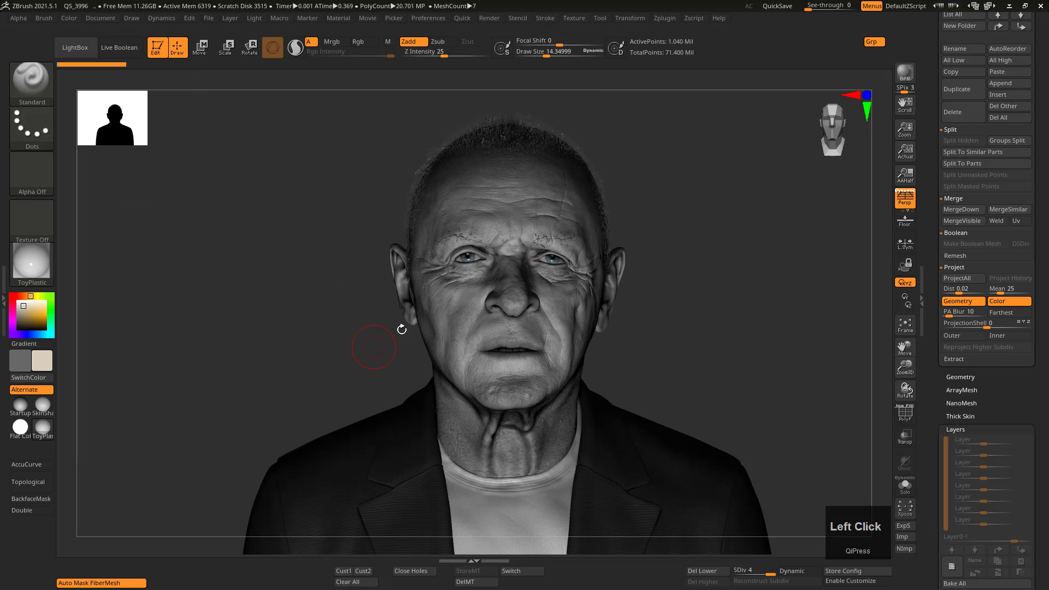
left_click(259, 18)
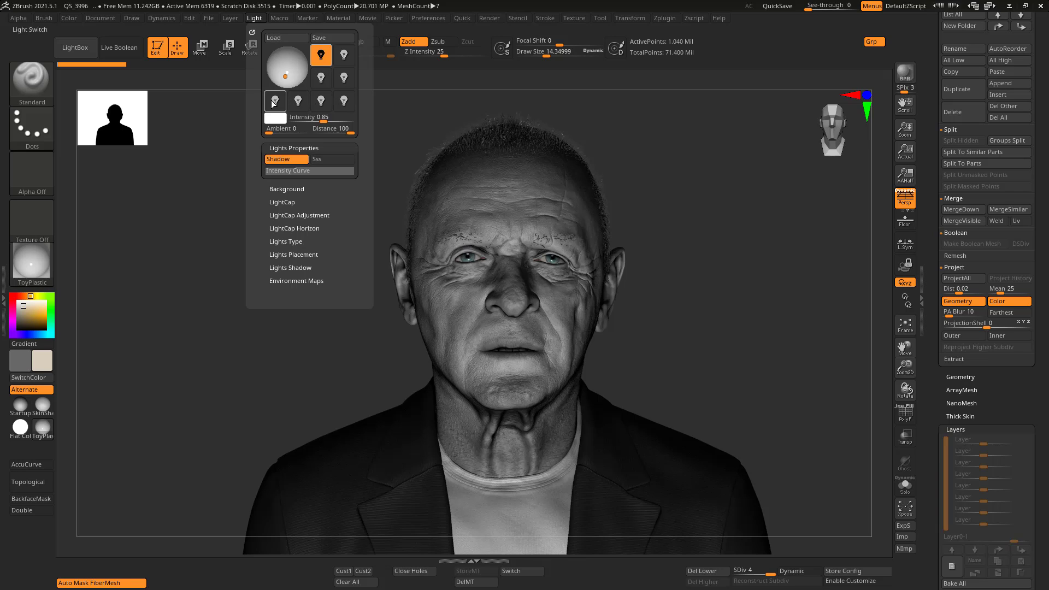
left_click(342, 60)
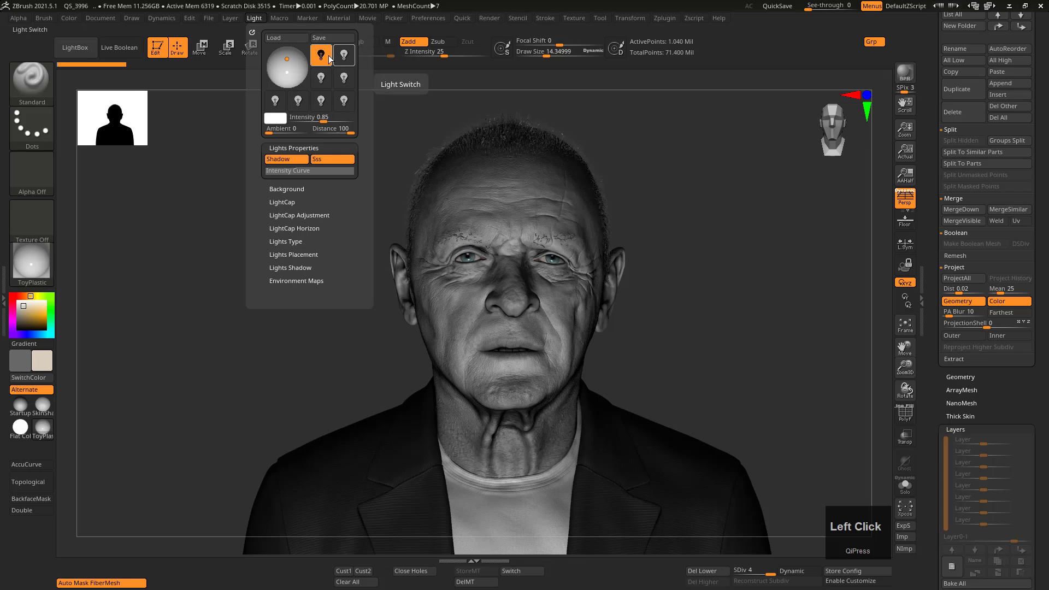
left_click(329, 58)
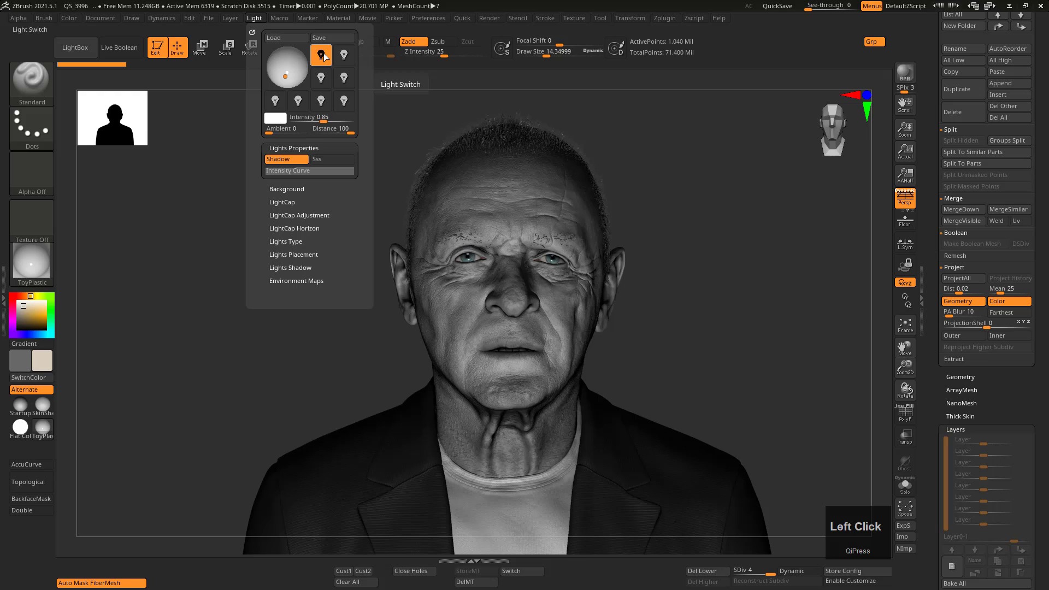
left_click(346, 56)
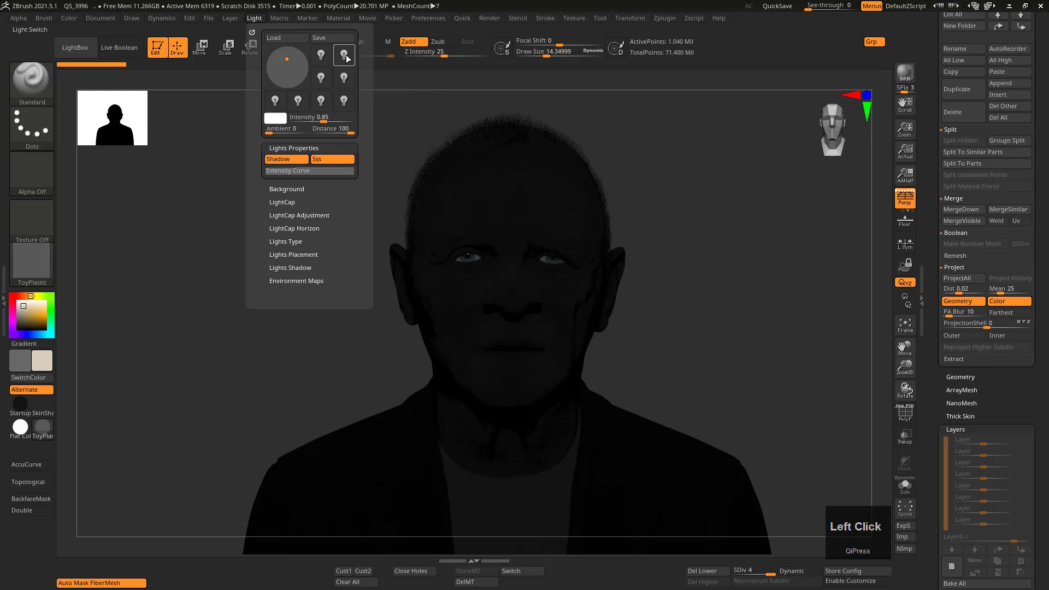
left_click(345, 56)
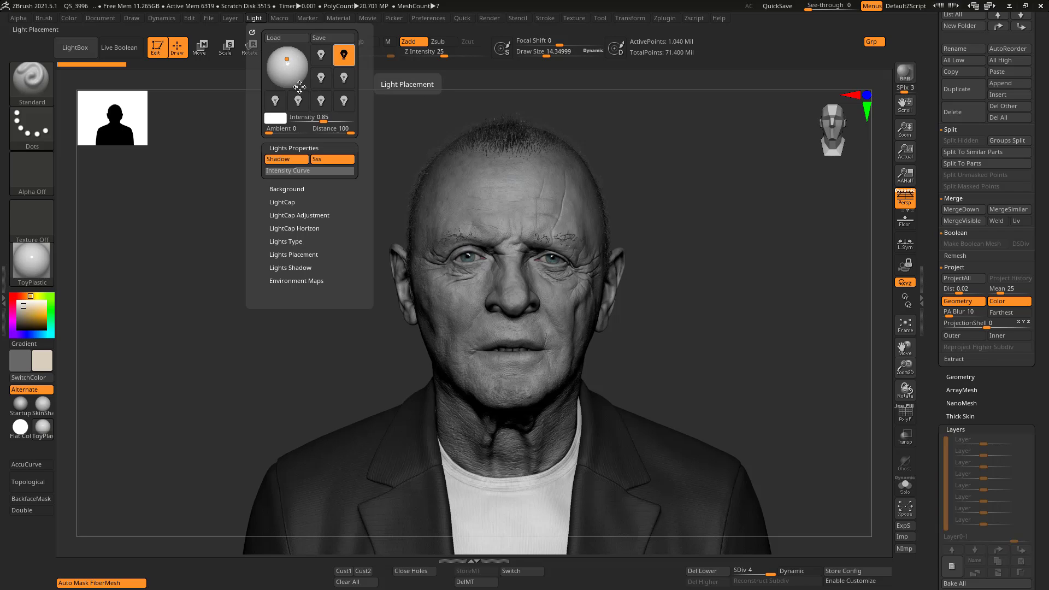
- Bring the reference board back beside the upright bust and compare the relit face with the portrait
right_click_drag(1048, 181, 284, 304)
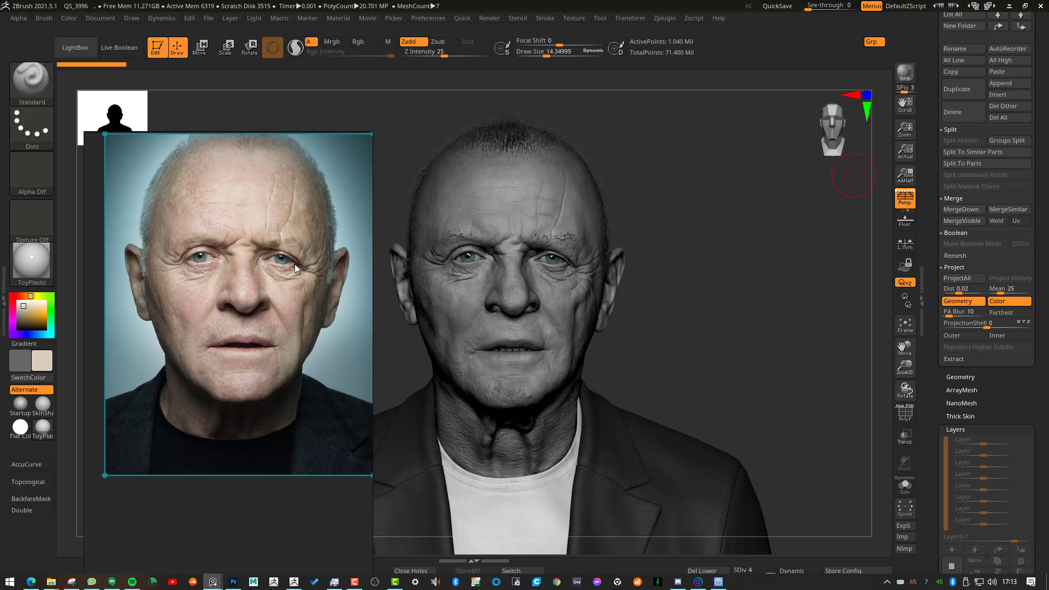
right_click_drag(272, 164, 254, 145)
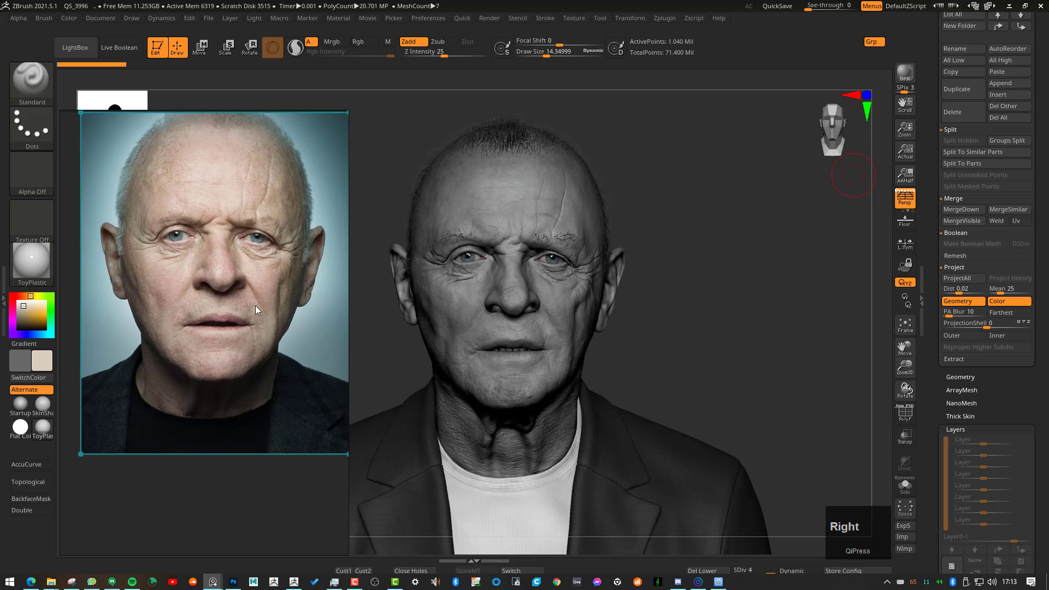
middle_click(249, 112)
- Examine the placement, intensity and color of the individual lights, leaving only the Sss-enabled light on
left_click(256, 21)
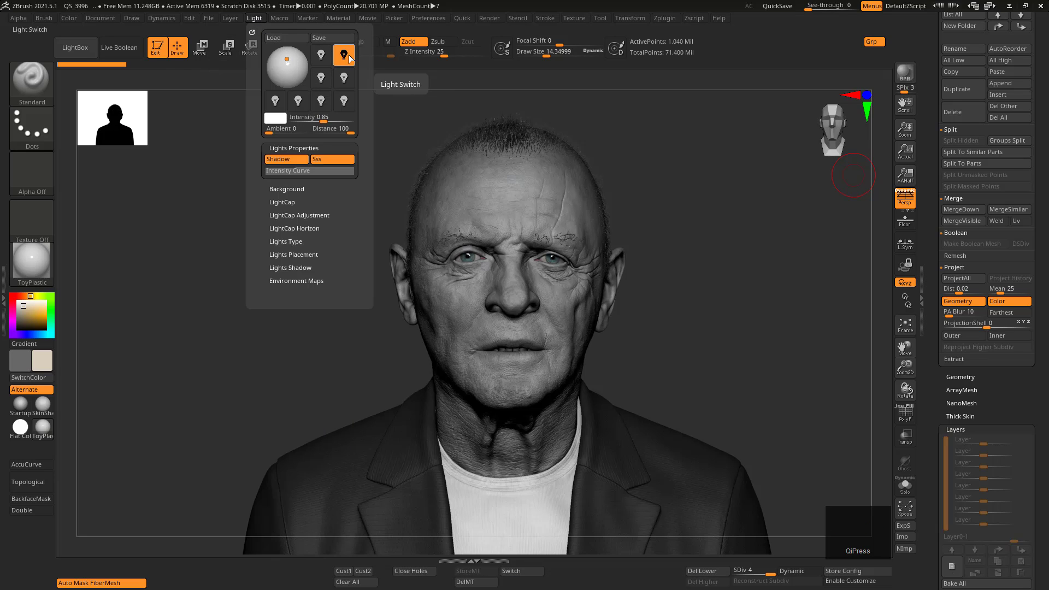
left_click(323, 76)
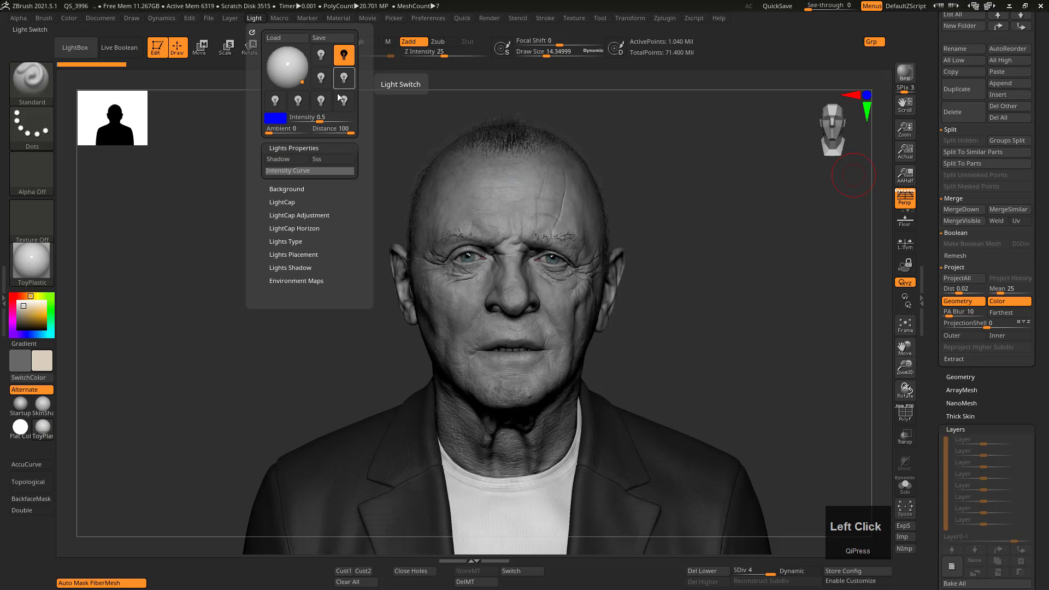
left_click(327, 97)
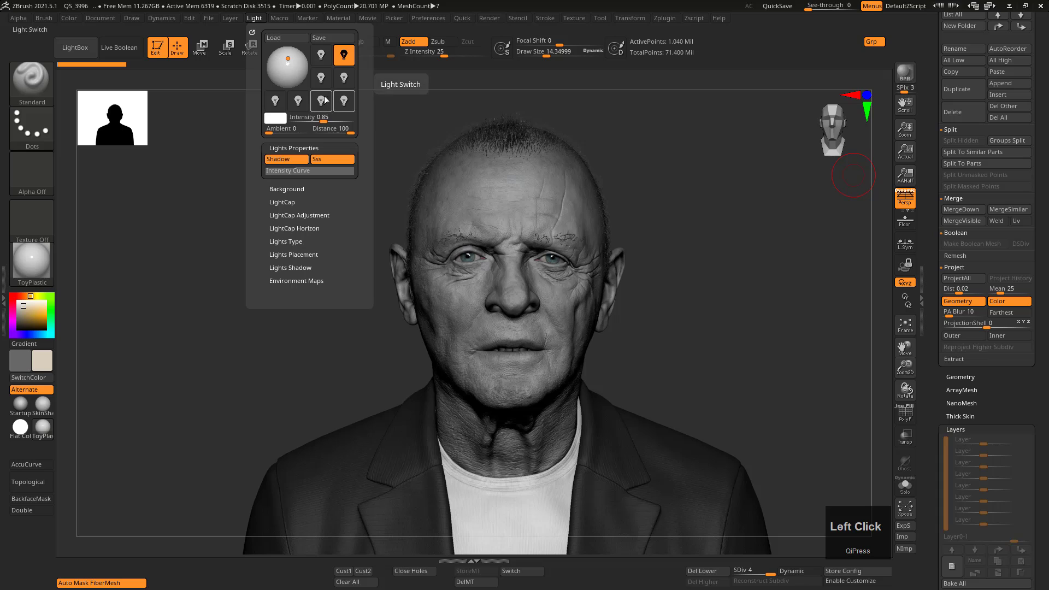
left_click(332, 77)
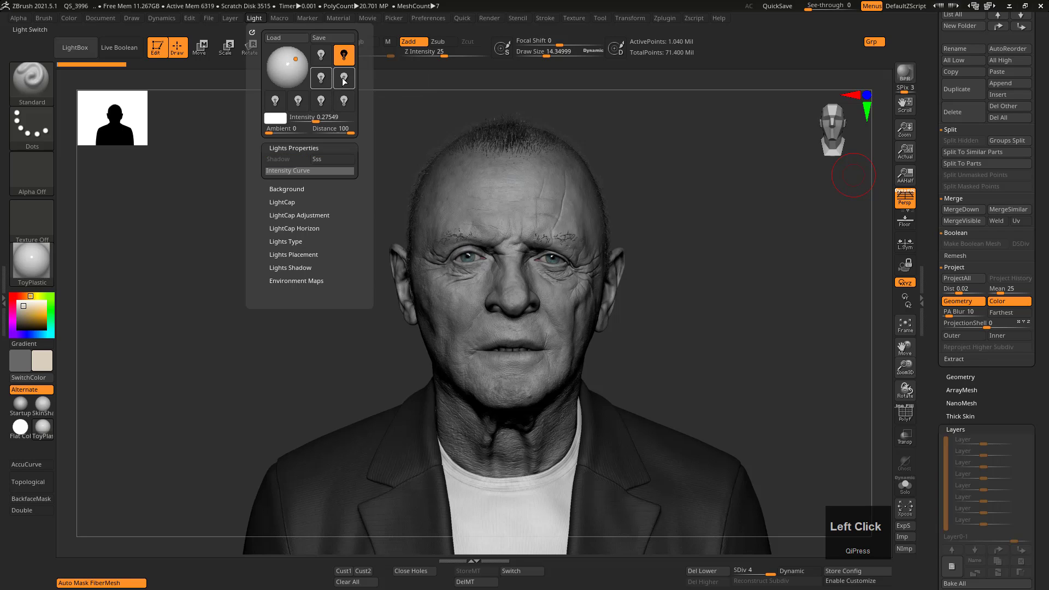
left_click(323, 75)
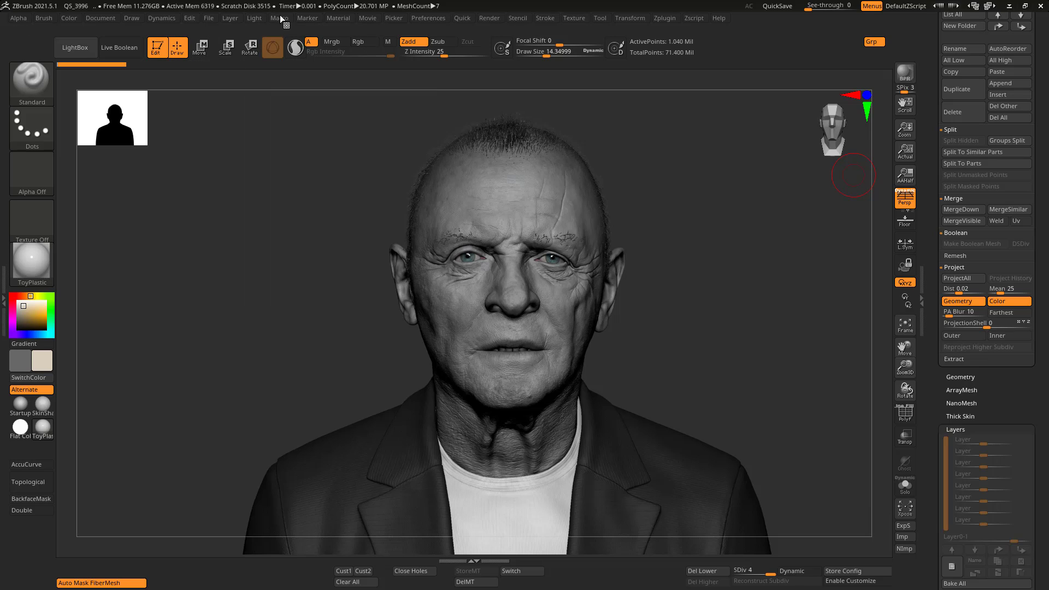
left_click(258, 19)
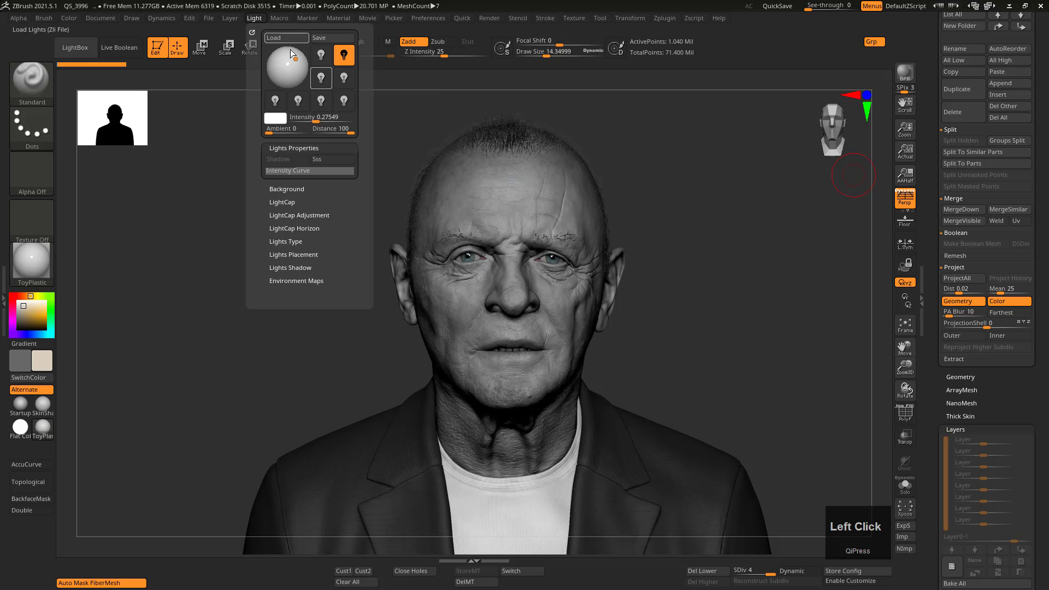
left_click(328, 59)
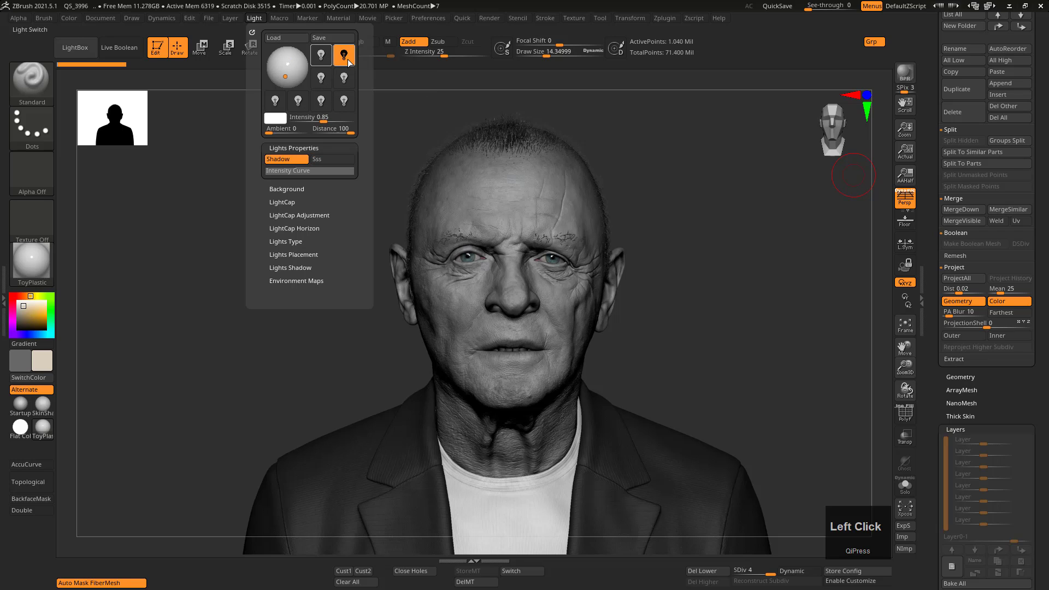
- Check the Shadow and Sss properties of the remaining unlit lights against those of the active light
left_click(321, 106)
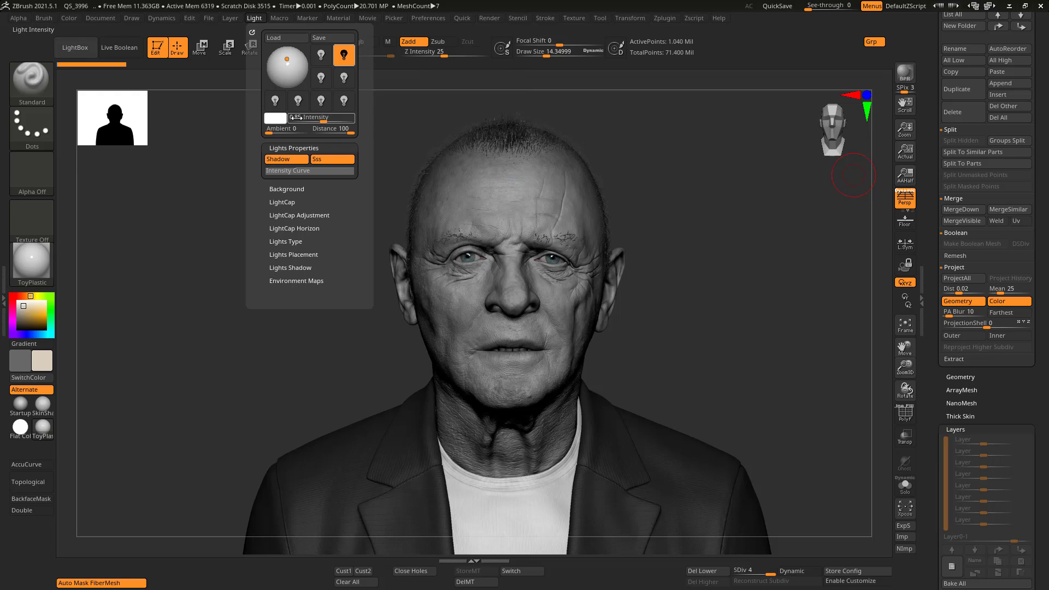
left_click(343, 101)
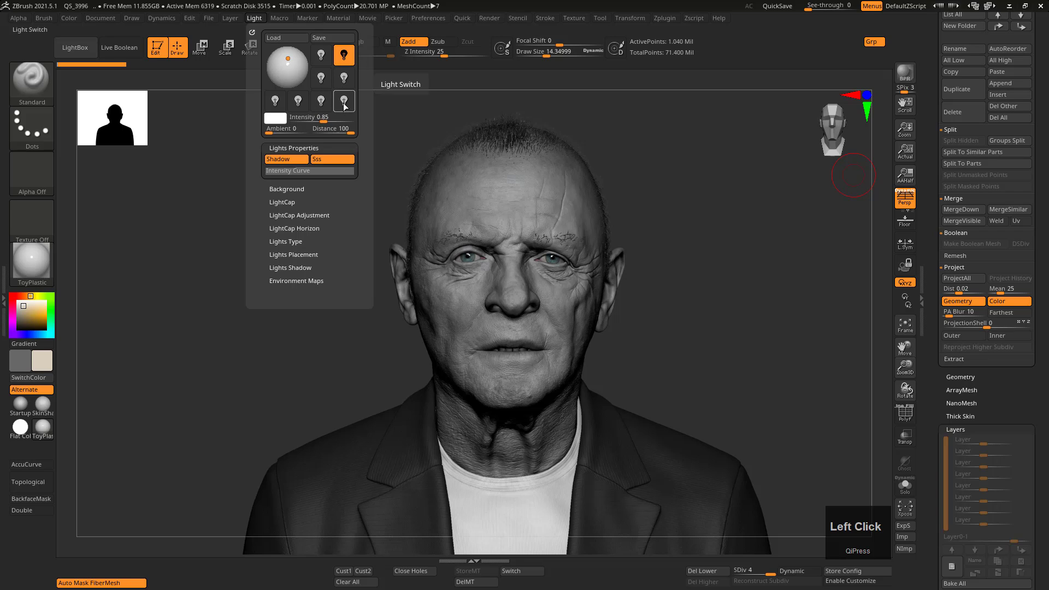
left_click(321, 102)
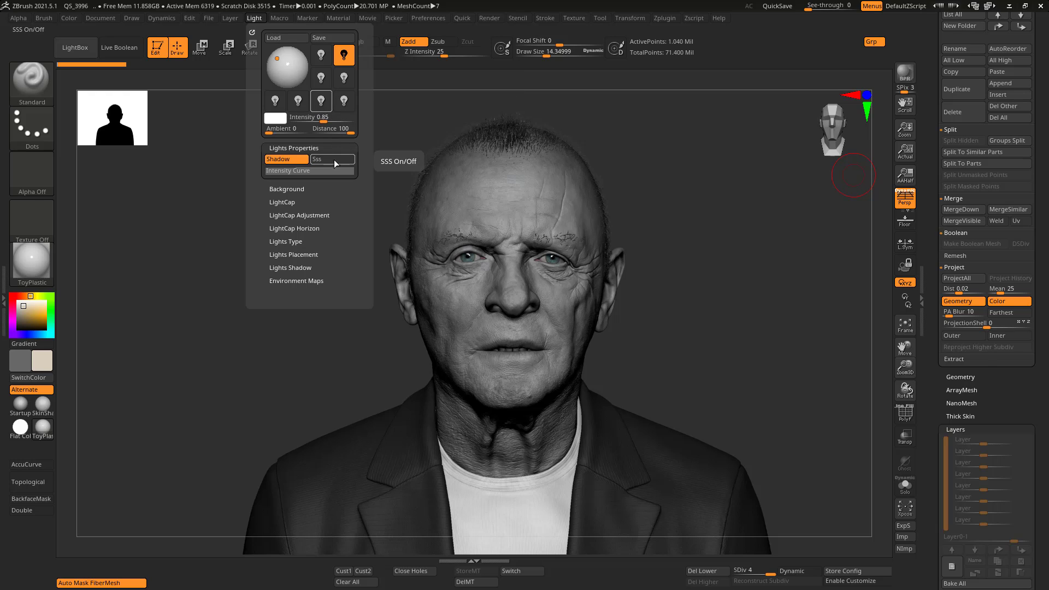
left_click(44, 262)
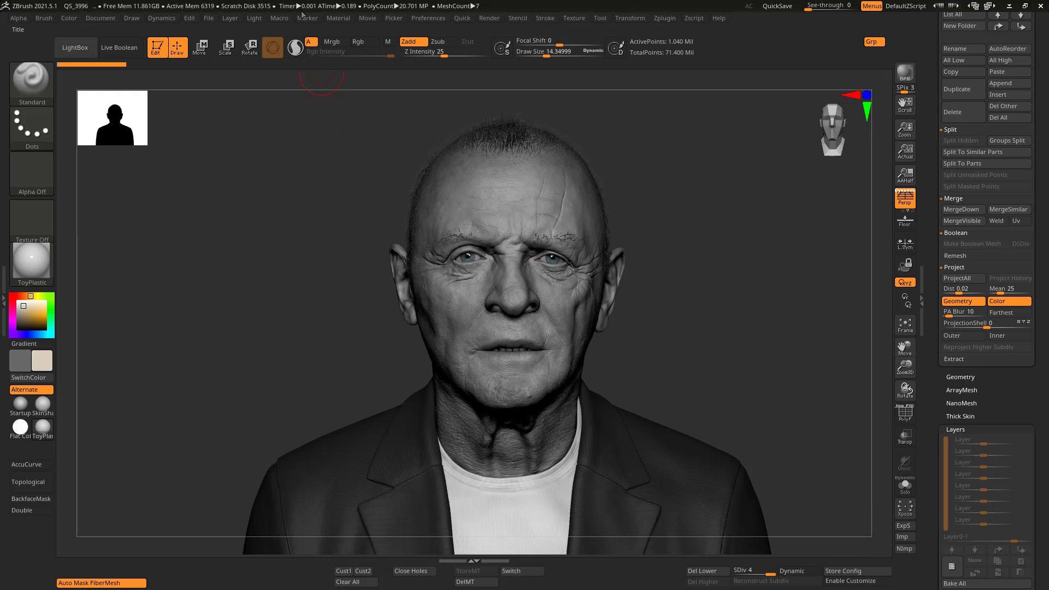
left_click(255, 18)
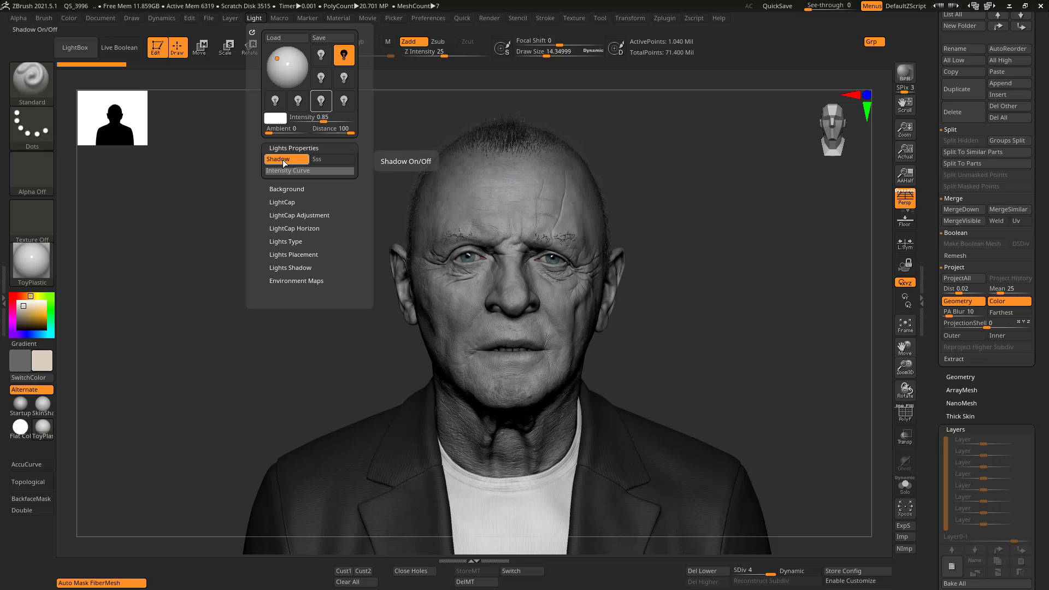
middle_click(750, 241)
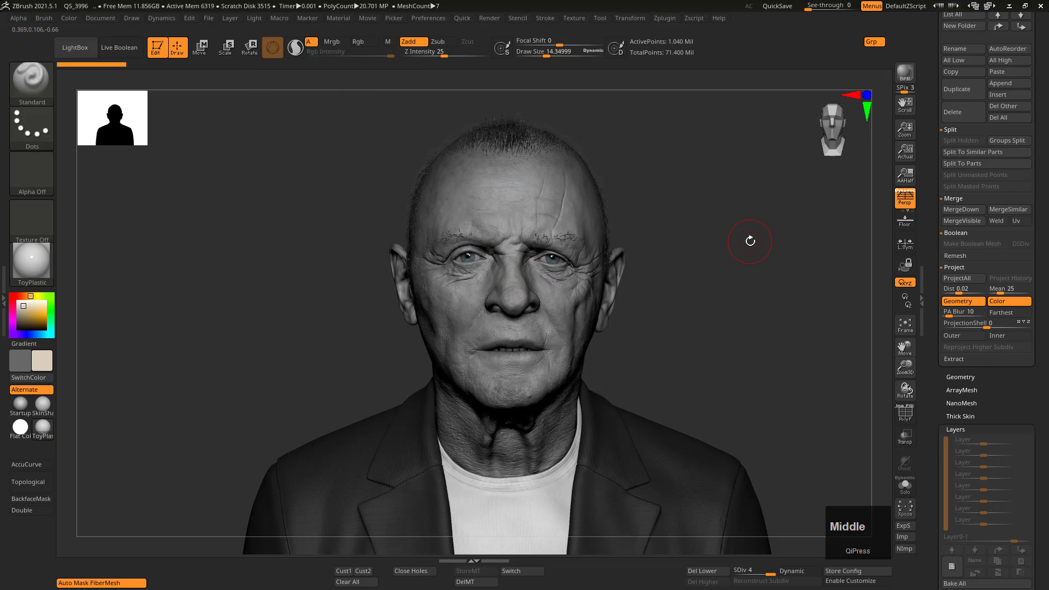
left_click(255, 18)
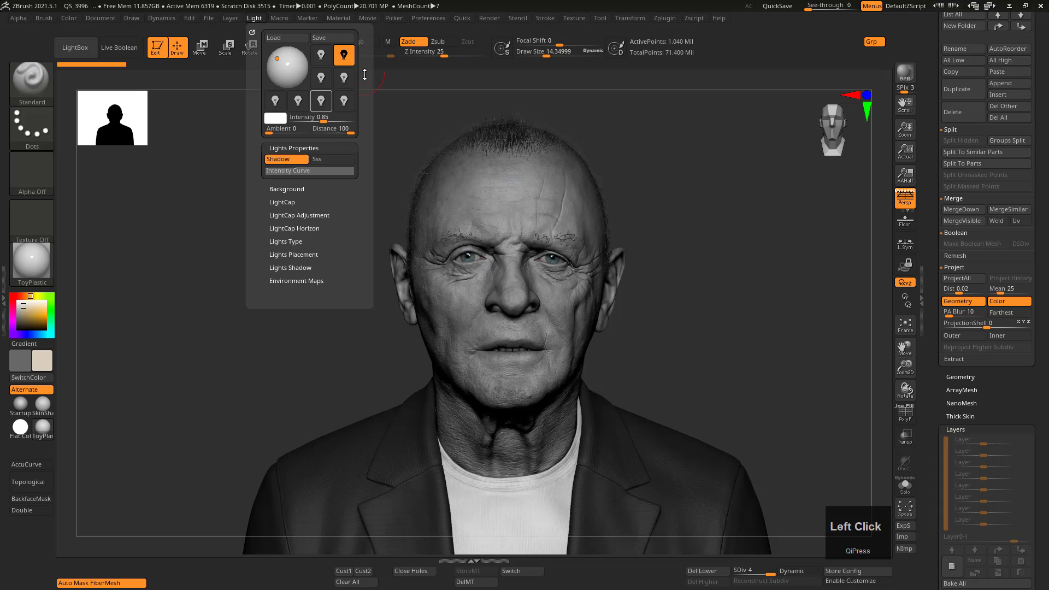
left_click(346, 62)
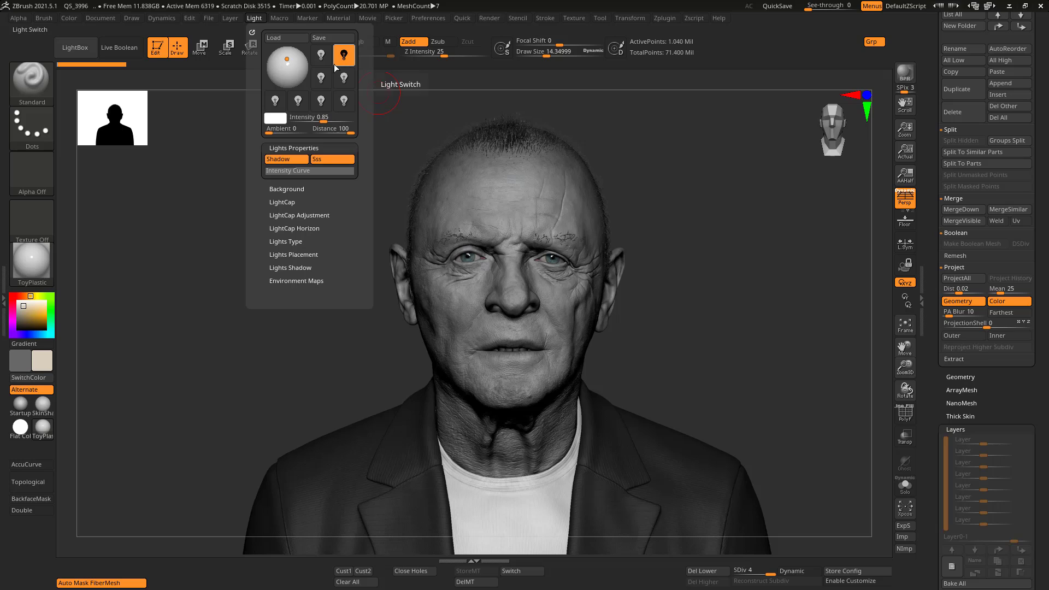
- Try several placements on the light sphere for the unlit 0.27549-intensity light and leave it near the sphere's upper center
left_click(321, 78)
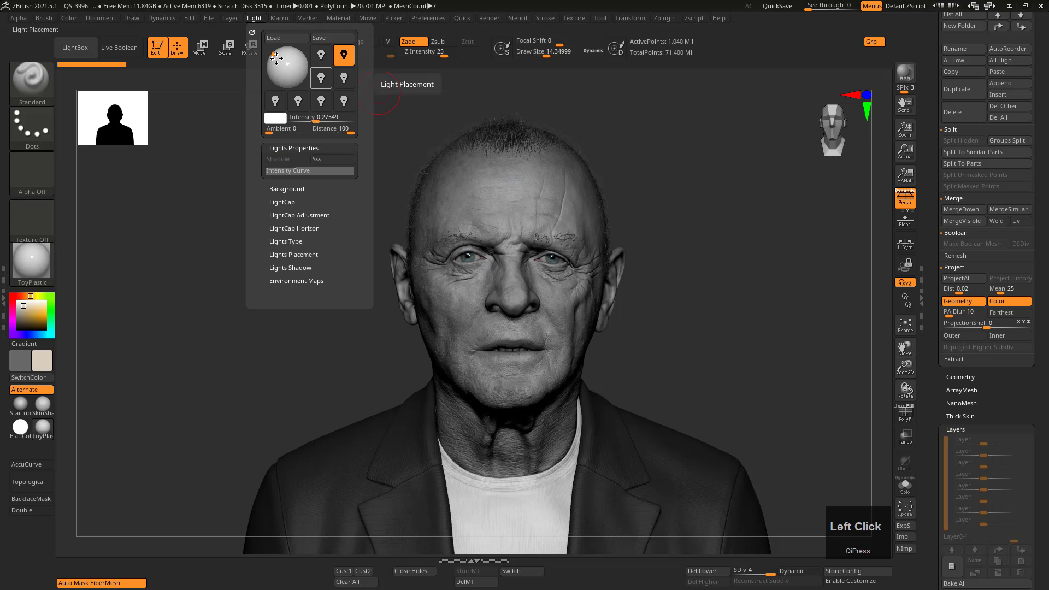
left_click_drag(295, 59, 278, 62)
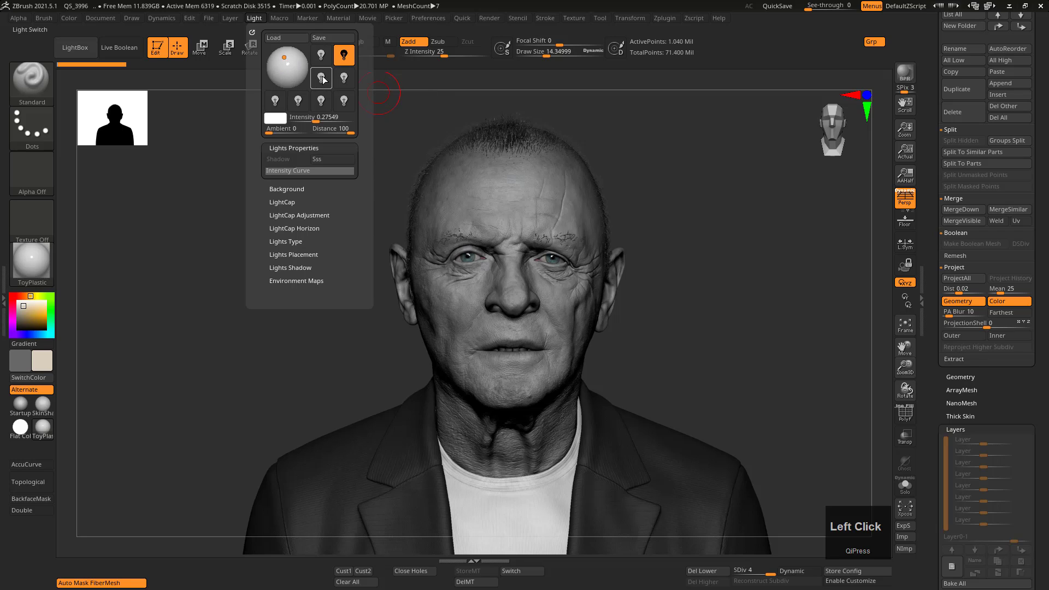
left_click(298, 61)
left_click(277, 62)
left_click(290, 60)
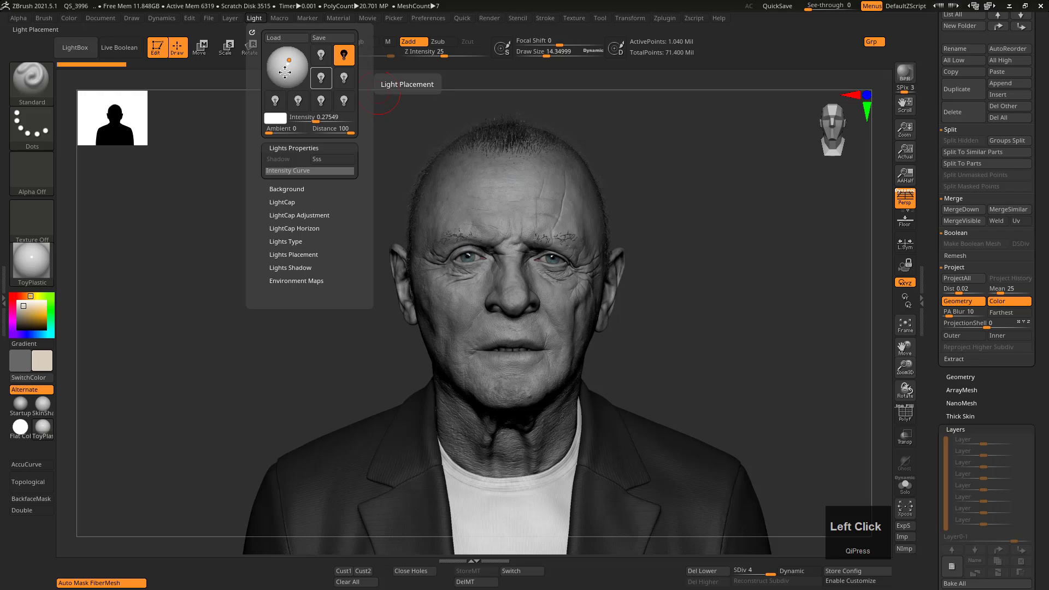
- Switch off the Sss-enabled light, light the bust with only the 0.27549-intensity light, and flip its placement on the light sphere
left_click(345, 58)
left_click(344, 57)
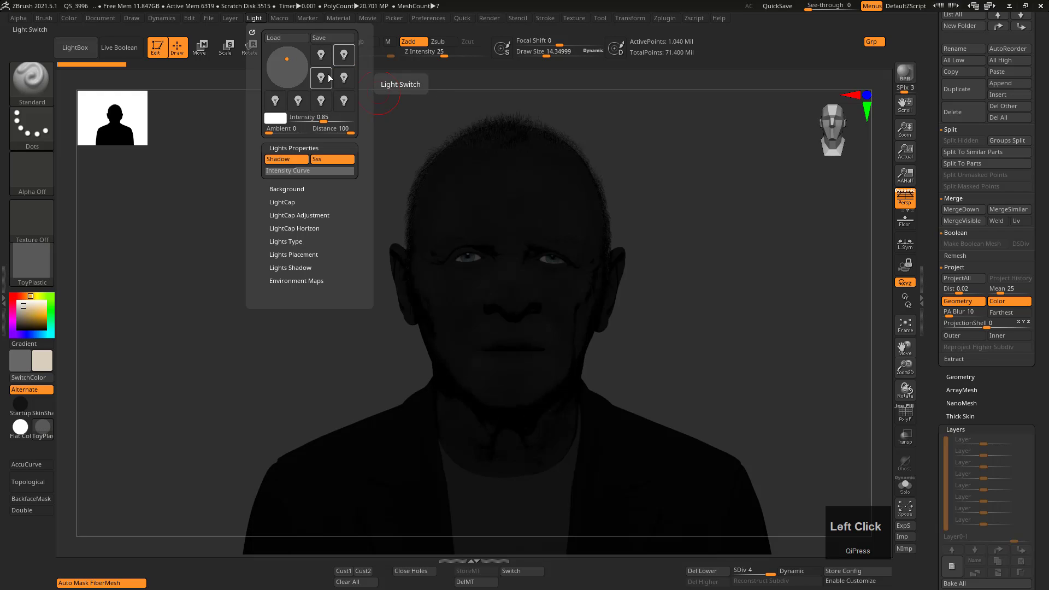
left_click(323, 78)
left_click(290, 64)
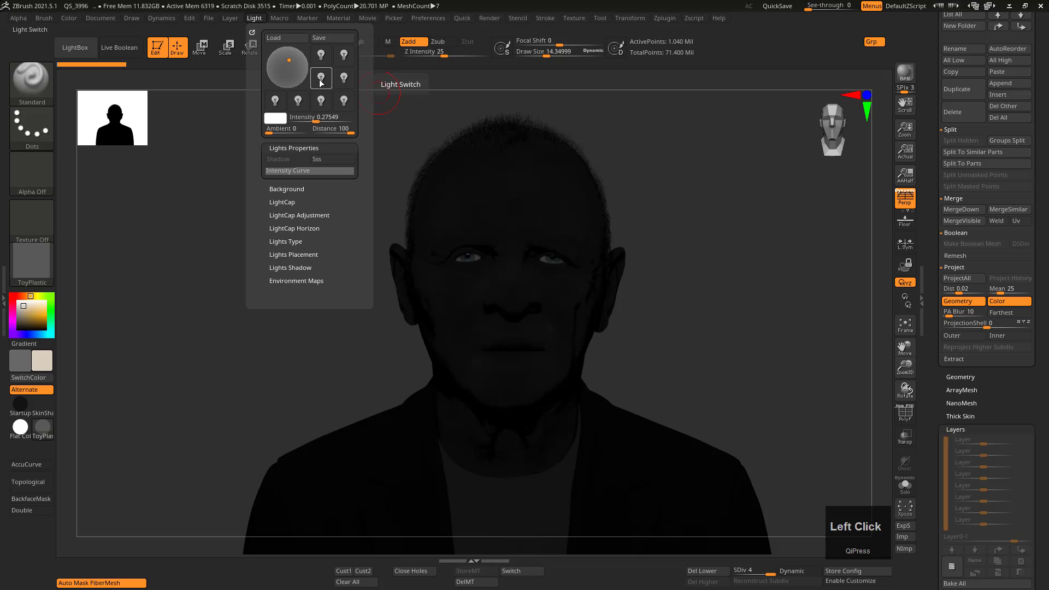
left_click(290, 61)
left_click(290, 61)
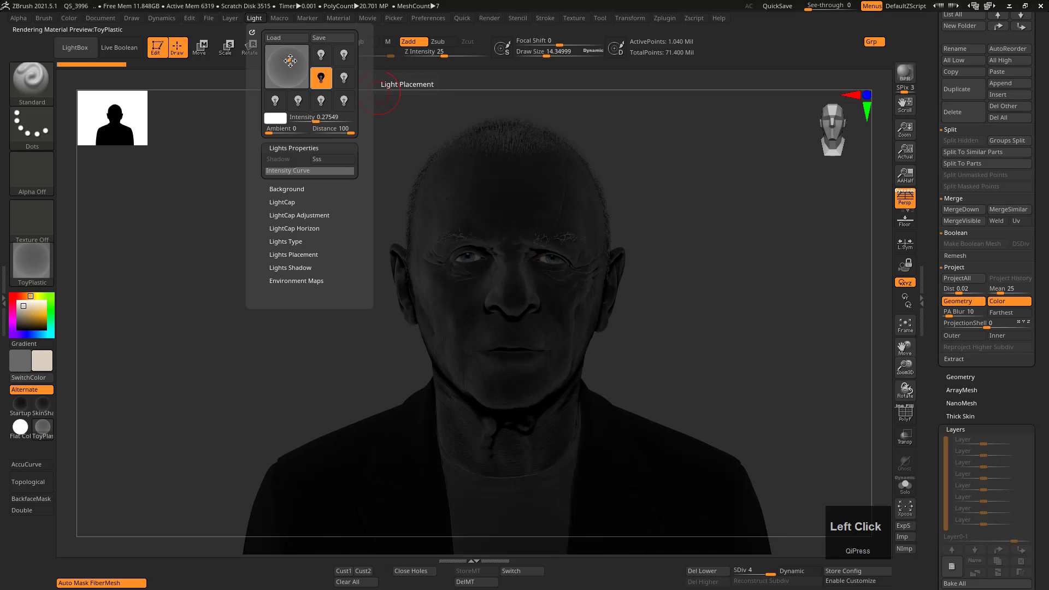
- Raise the active light's intensity to 1.01771 and flip its placement to light the bust from behind
left_click(262, 18)
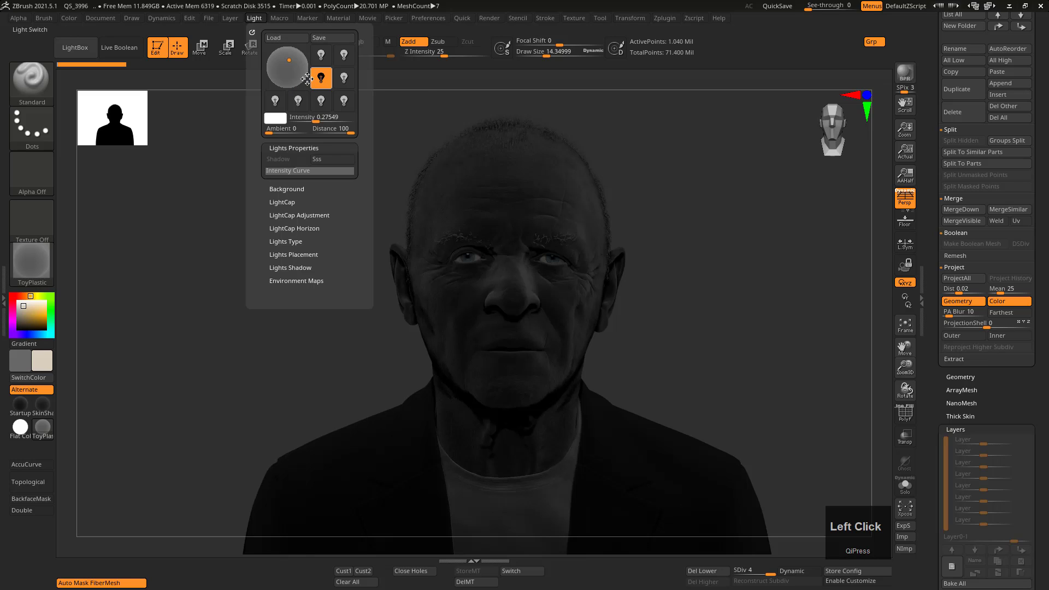
left_click_drag(316, 120, 325, 121)
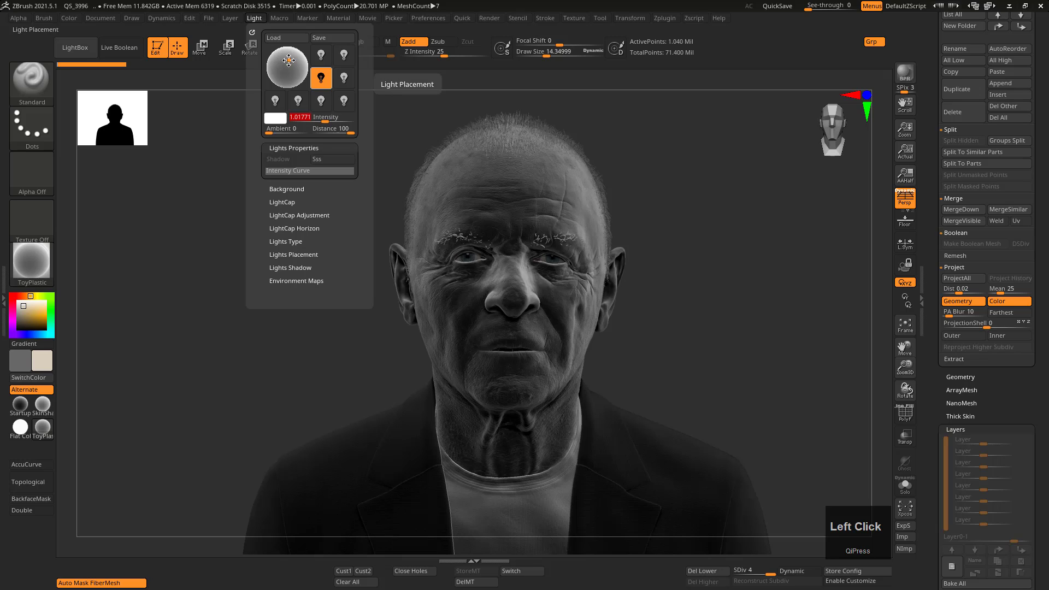
left_click(289, 60)
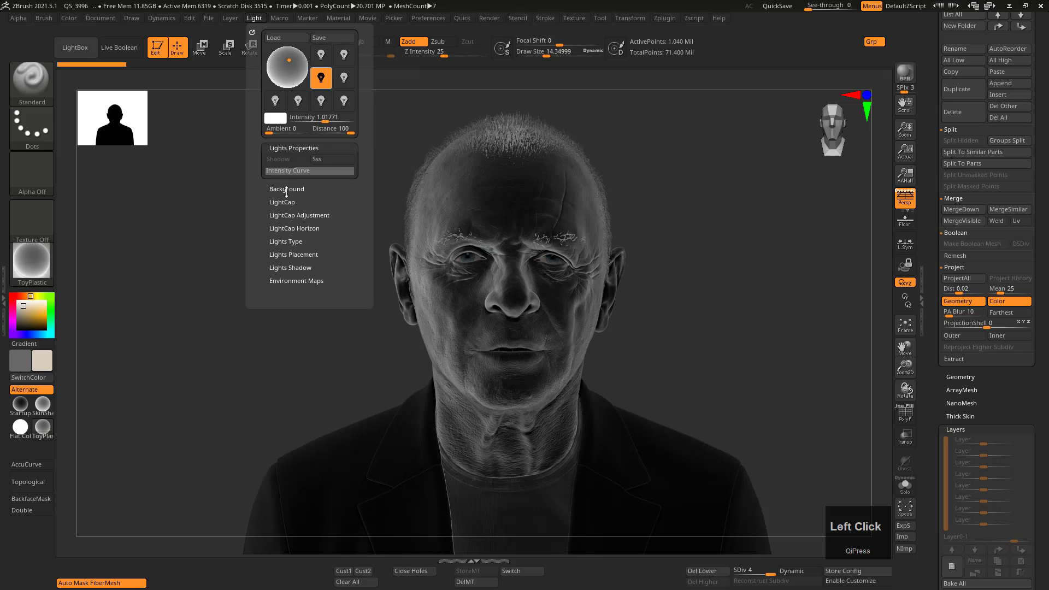
- Look over the LightCap settings of the light setup and collapse the section again
key("shift")
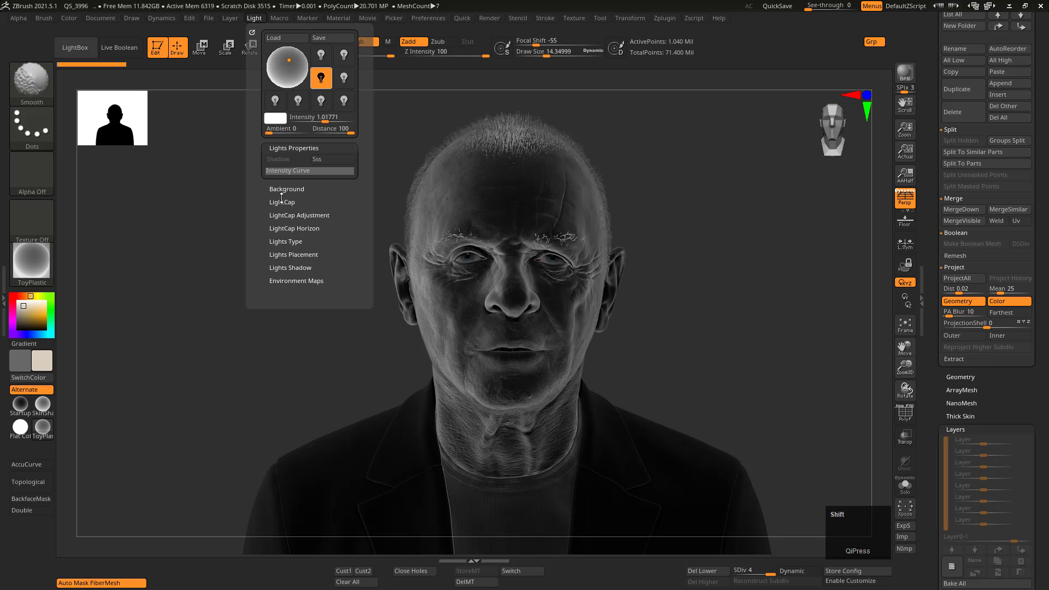
left_click(290, 204)
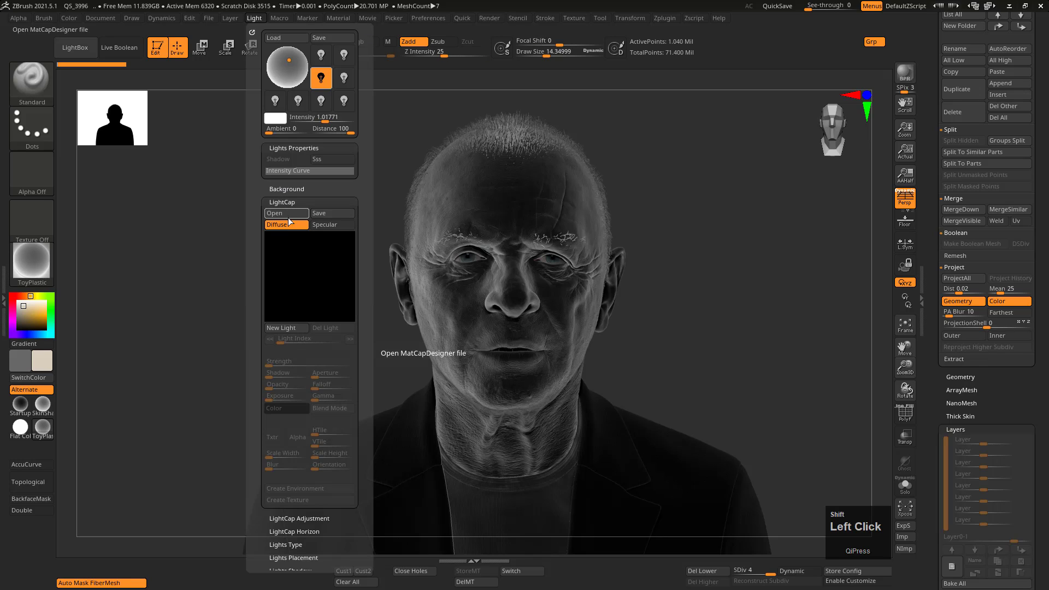
left_click(293, 205)
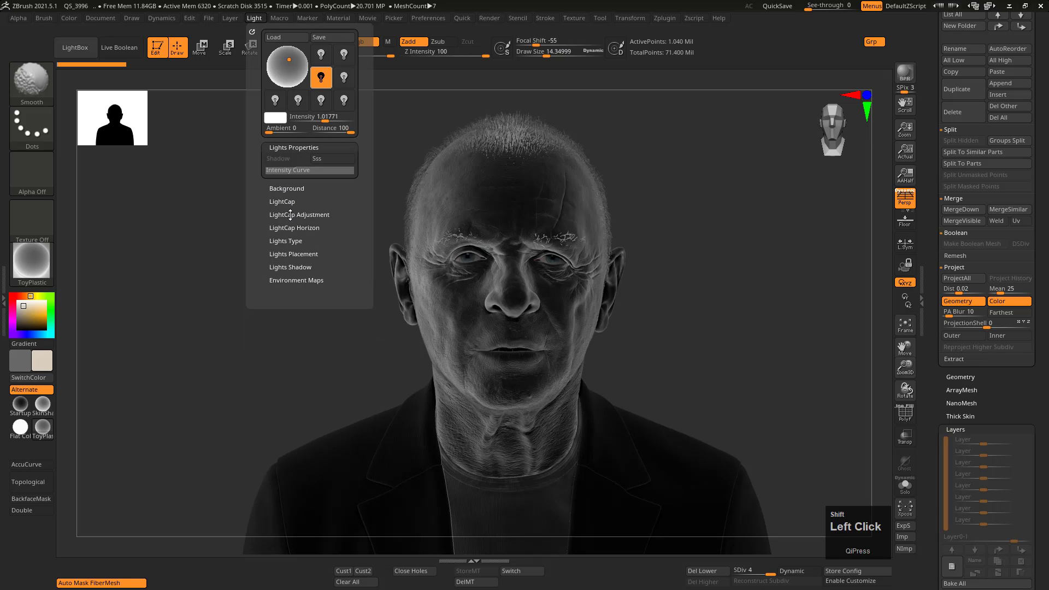
left_click(292, 216)
left_click(292, 217)
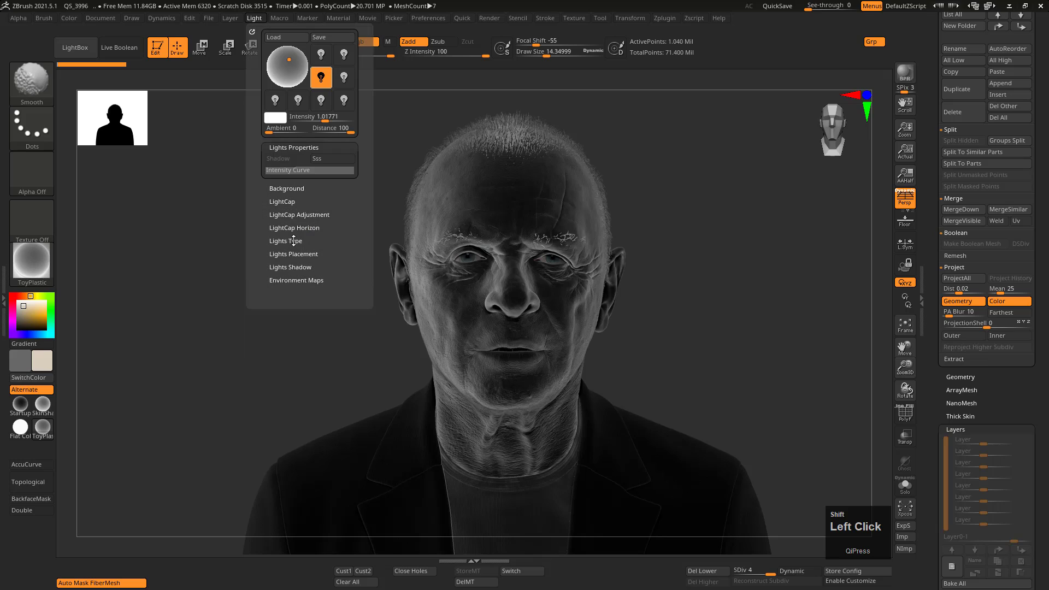
- Switch off the 1.01771-intensity light and leave only the second light of the last row on, at 0.8 intensity
left_click(323, 78)
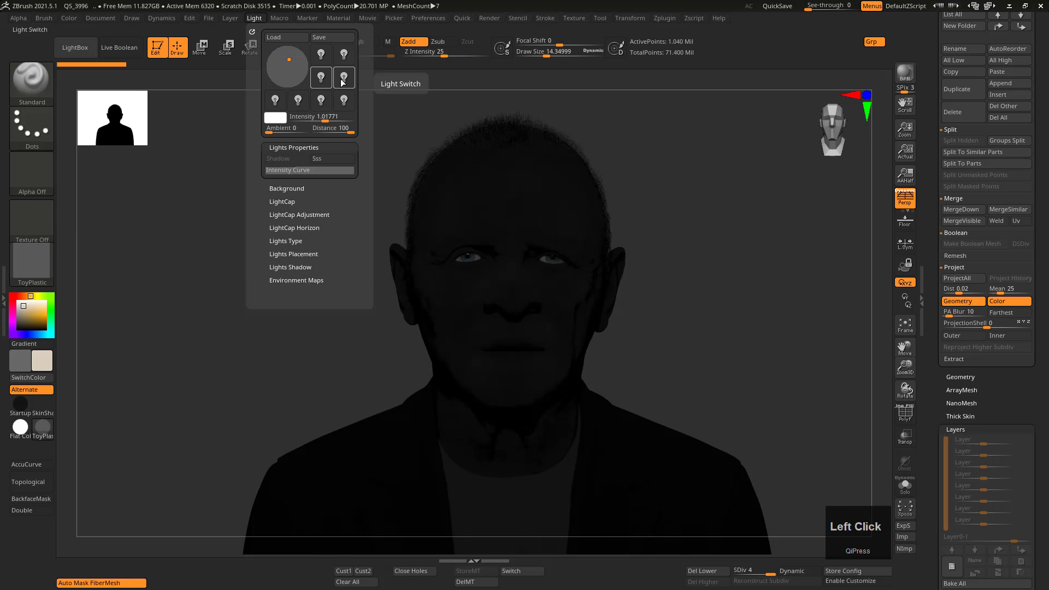
left_click(344, 78)
left_click(299, 99)
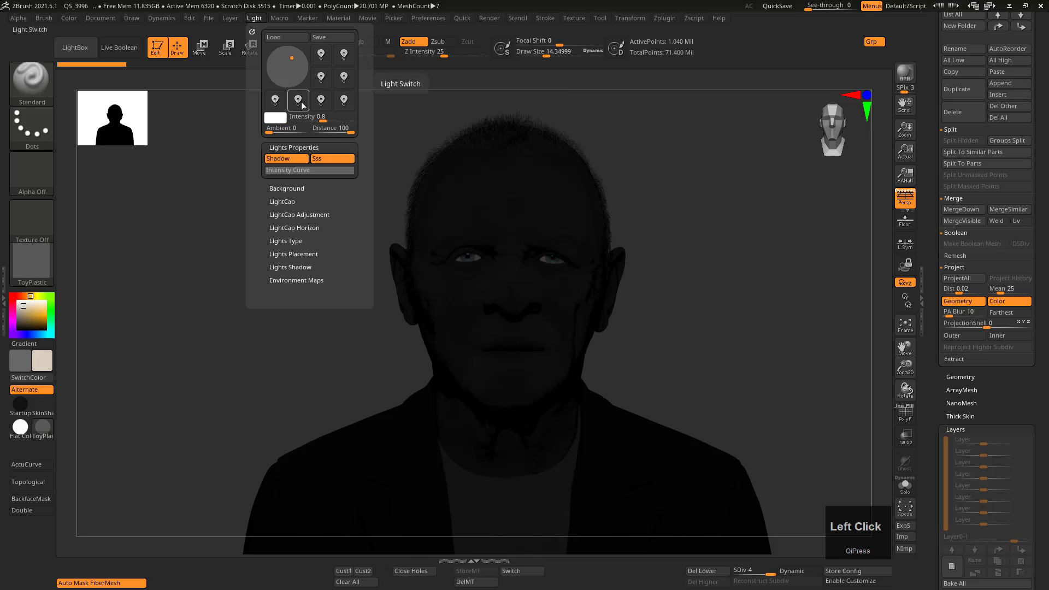
left_click(301, 102)
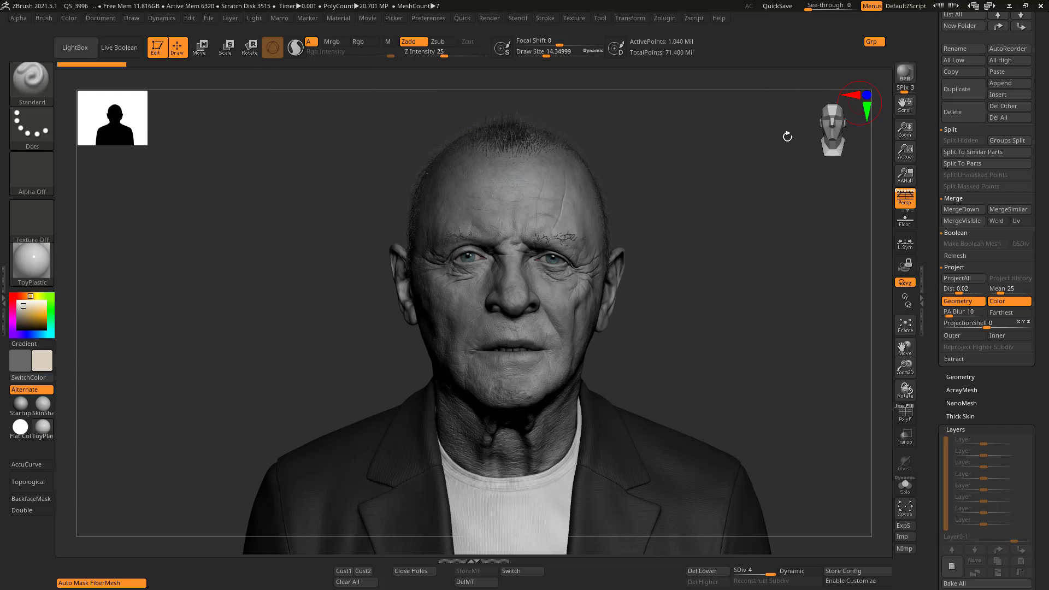
- Check the lit setup's intensity and expand the Lights Type, Lights Placement and Lights Shadow settings
middle_click(736, 253)
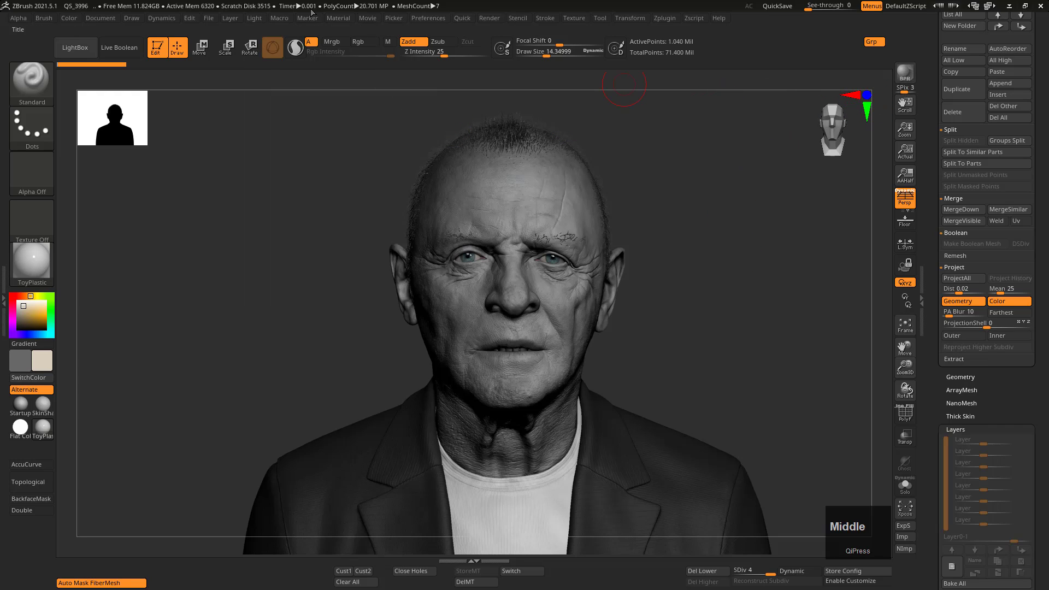
left_click(250, 19)
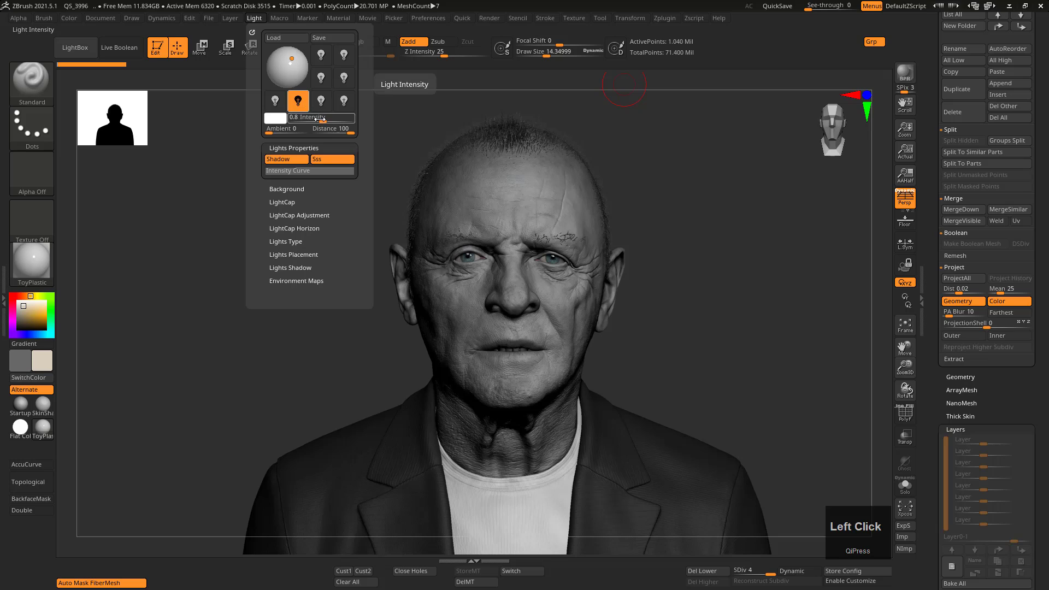
left_click_drag(320, 118, 329, 120)
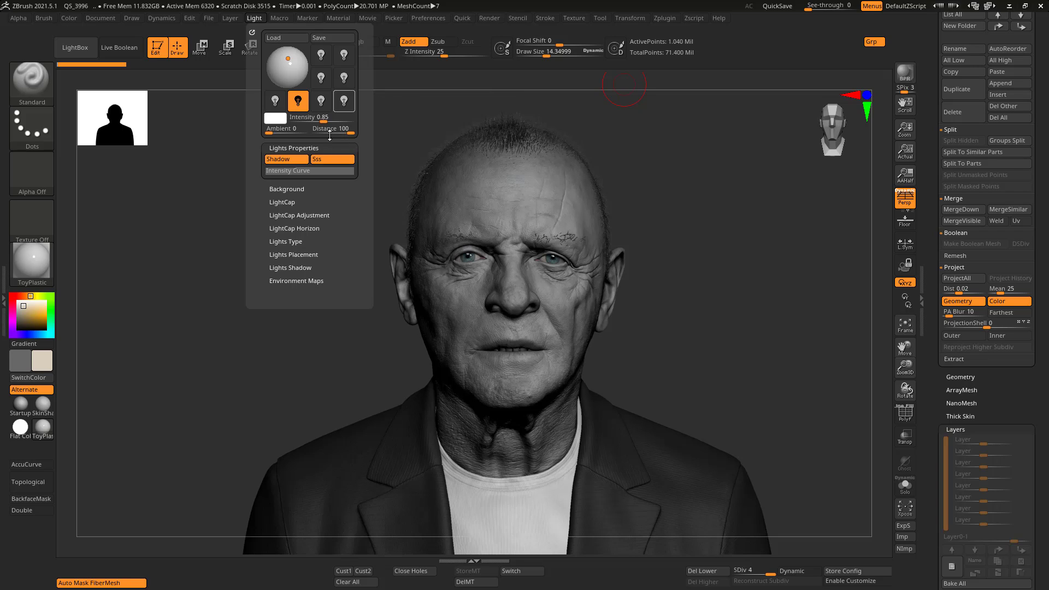
left_click(290, 242)
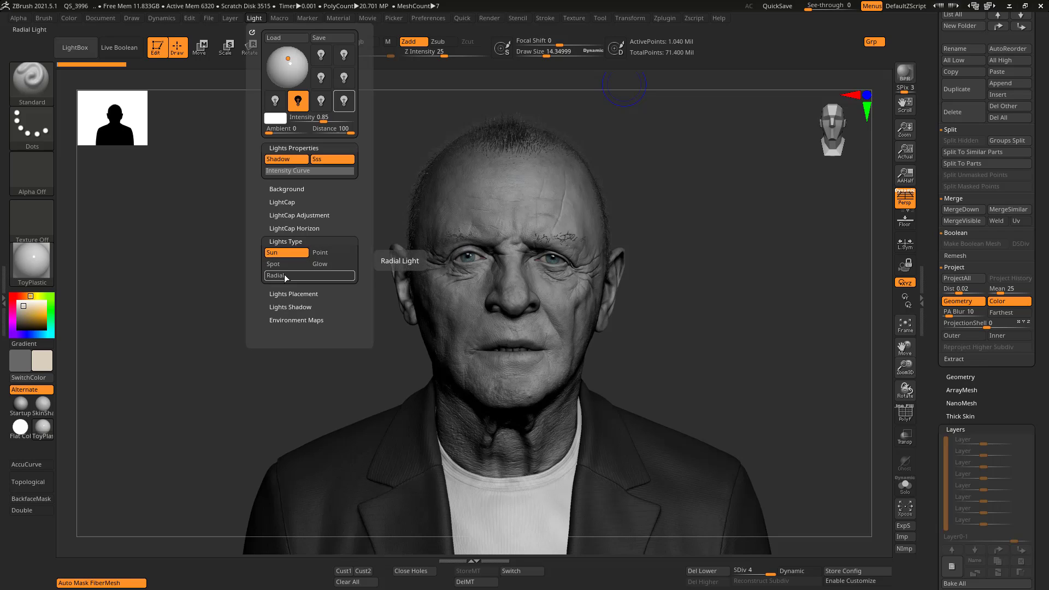
left_click(296, 294, "shift")
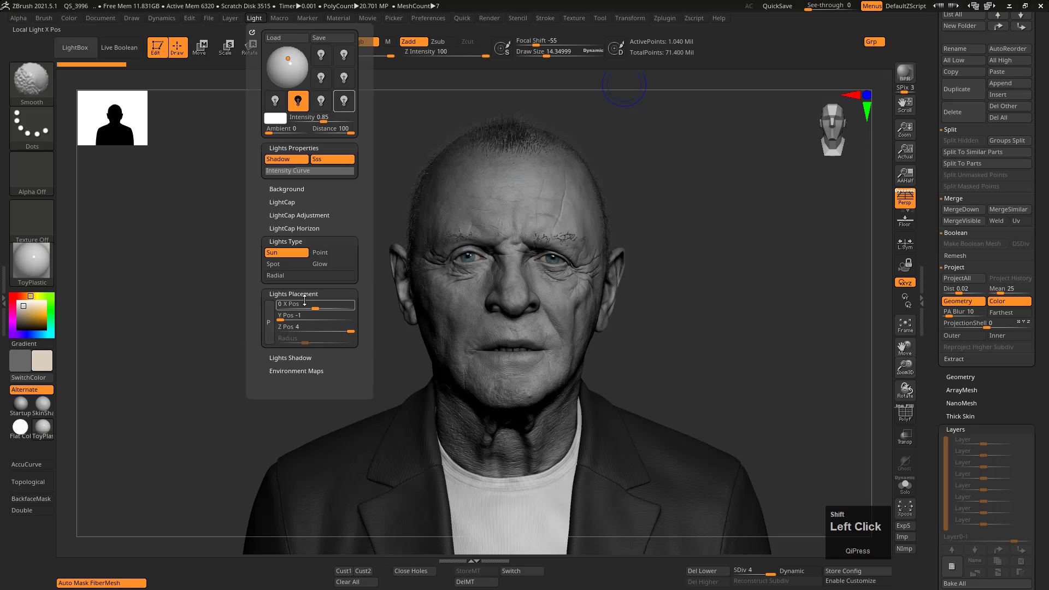
left_click(301, 359)
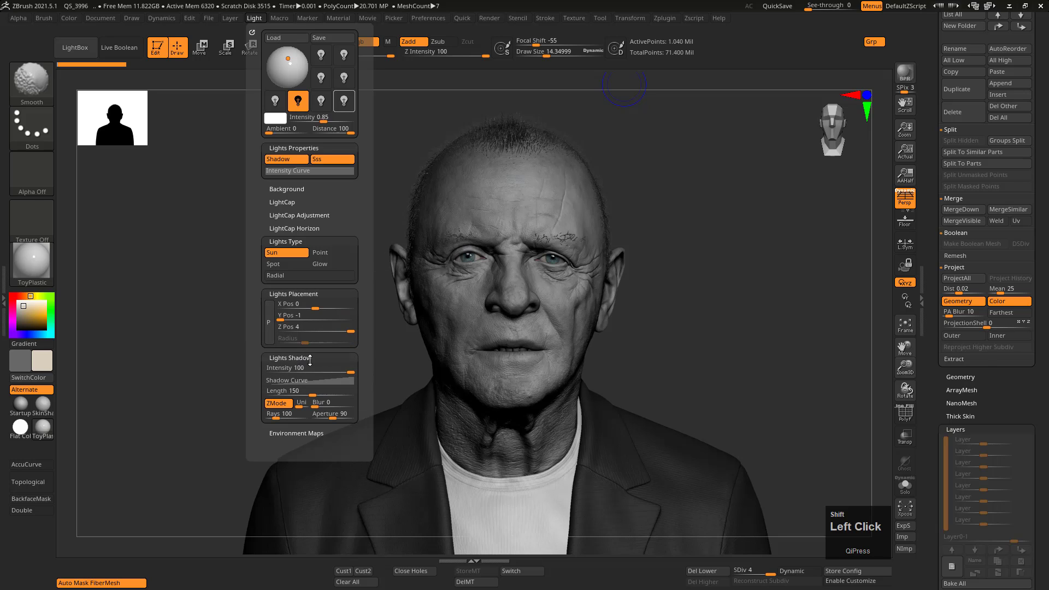
- Try the neighboring lights of the last row on the bust and leave only the third one on
left_click(344, 102)
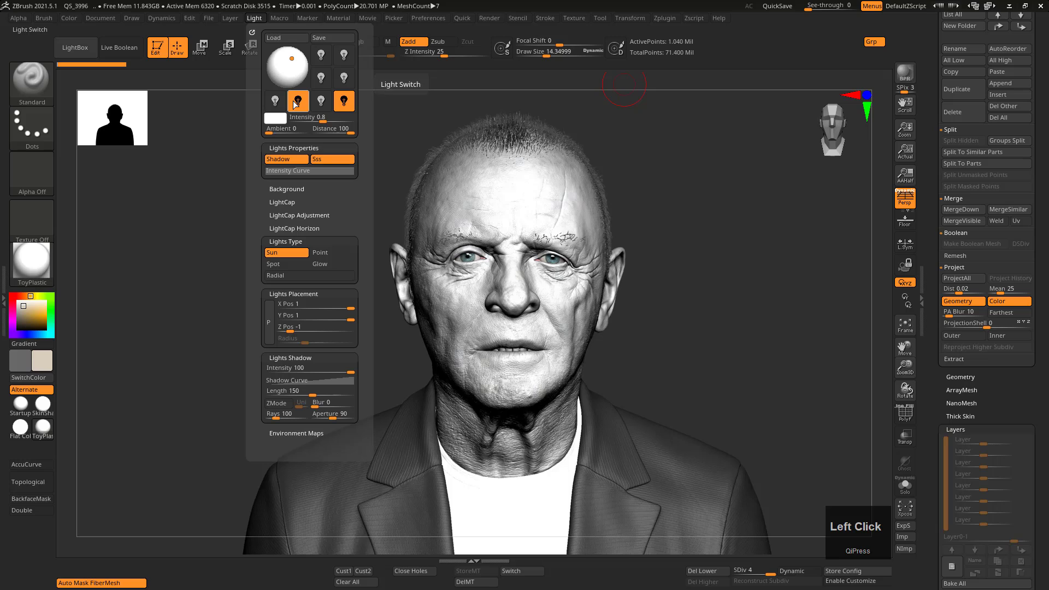
left_click(296, 102)
left_click(321, 102)
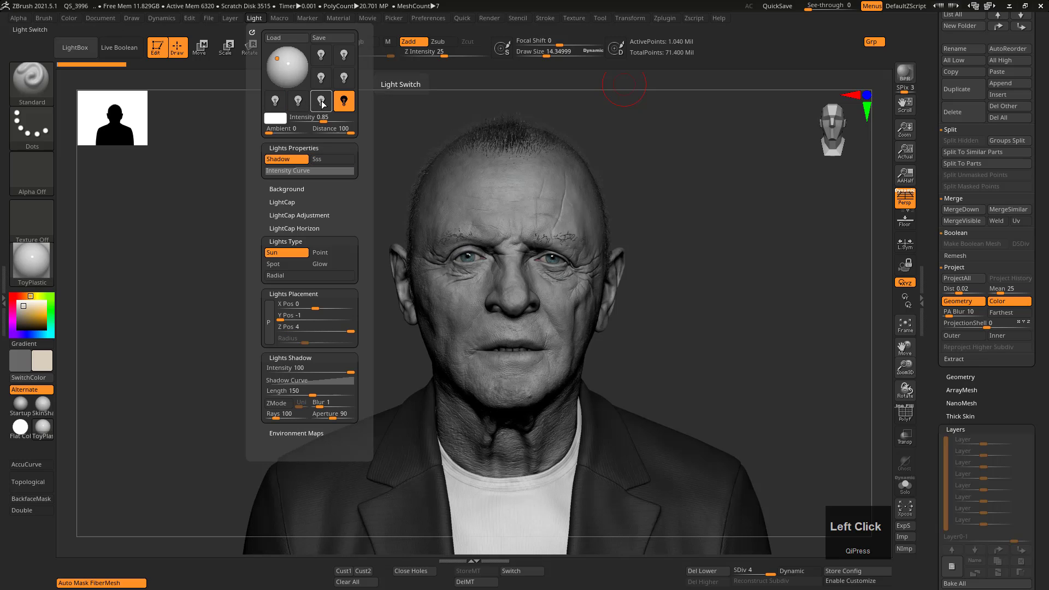
left_click(321, 102)
left_click(344, 101)
left_click(344, 102)
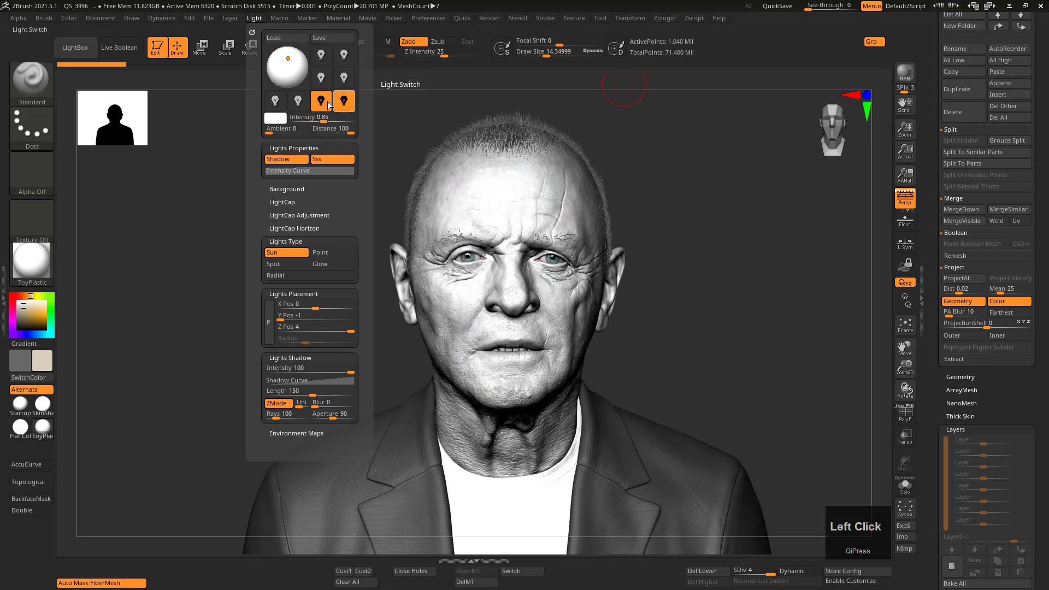
left_click(322, 102)
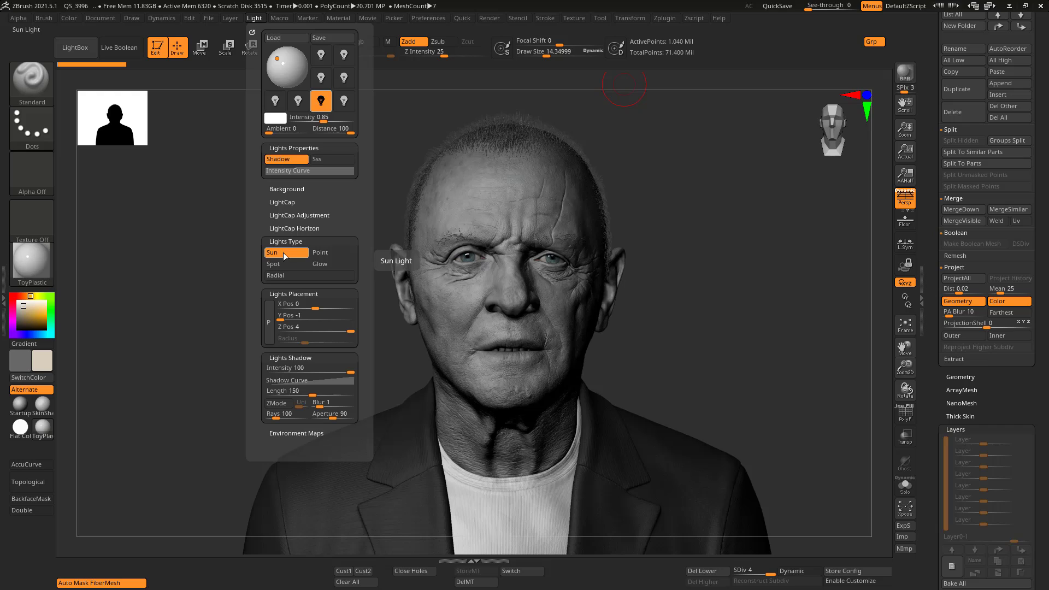
- Examine the LightCap Horizon, LightCap and Background settings and collapse each section again
left_click(298, 228, "shift")
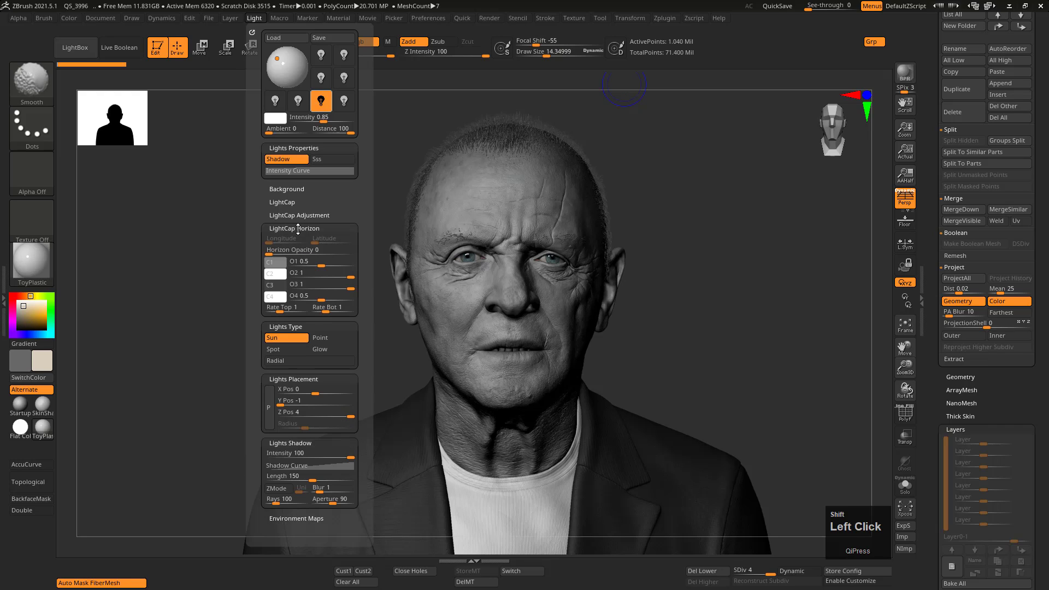
left_click(287, 203, "shift")
left_click(287, 203, "shift")
left_click(290, 228, "shift")
left_click(284, 189, "shift")
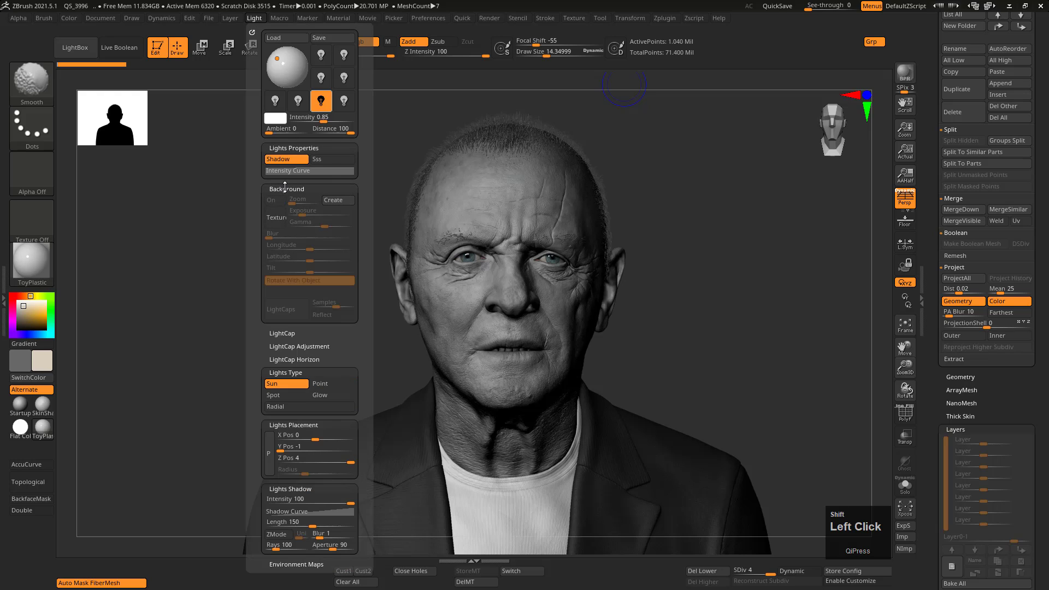
left_click(285, 187, "shift")
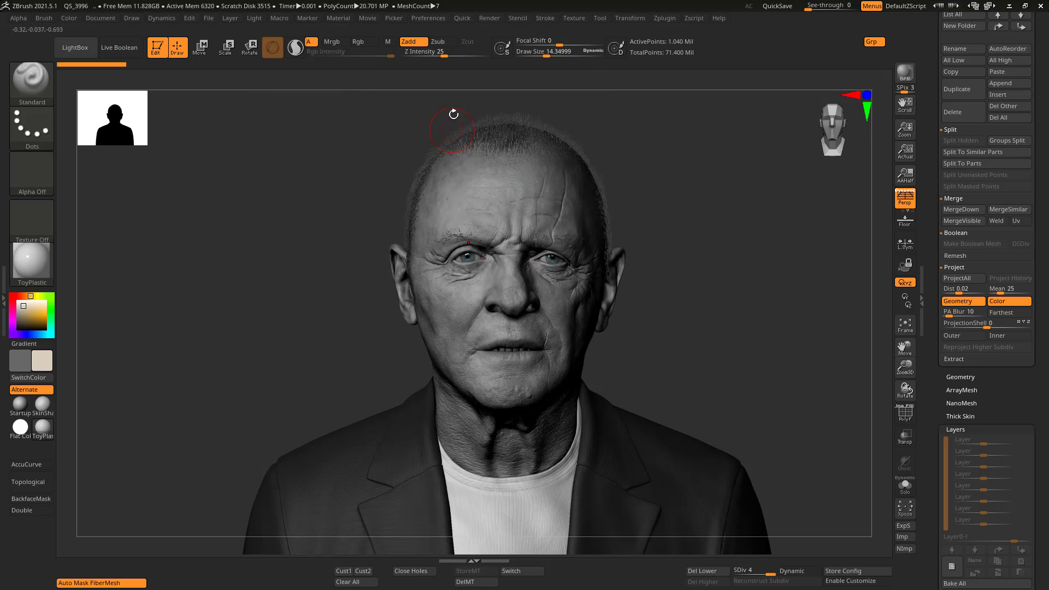
- Turn off the active light's Shadow property and run a BPR render of the bust
left_click(258, 17)
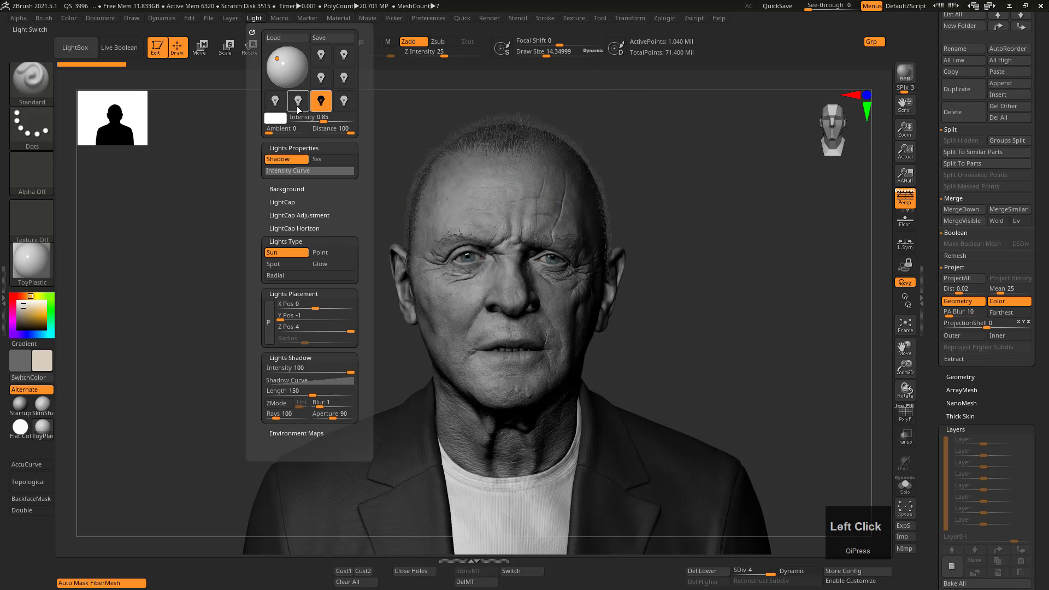
left_click(299, 162)
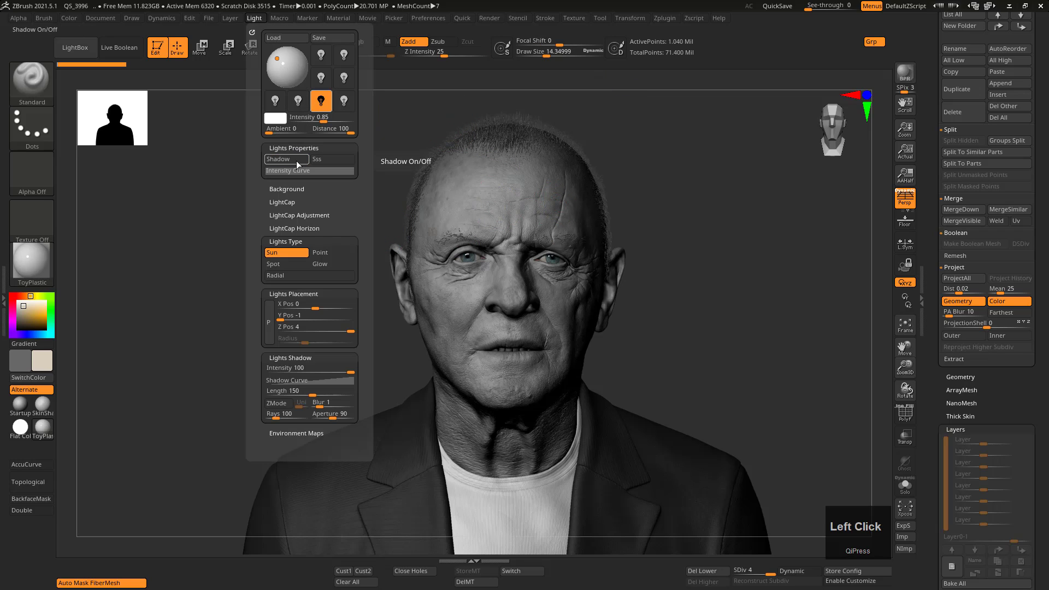
key("shift")
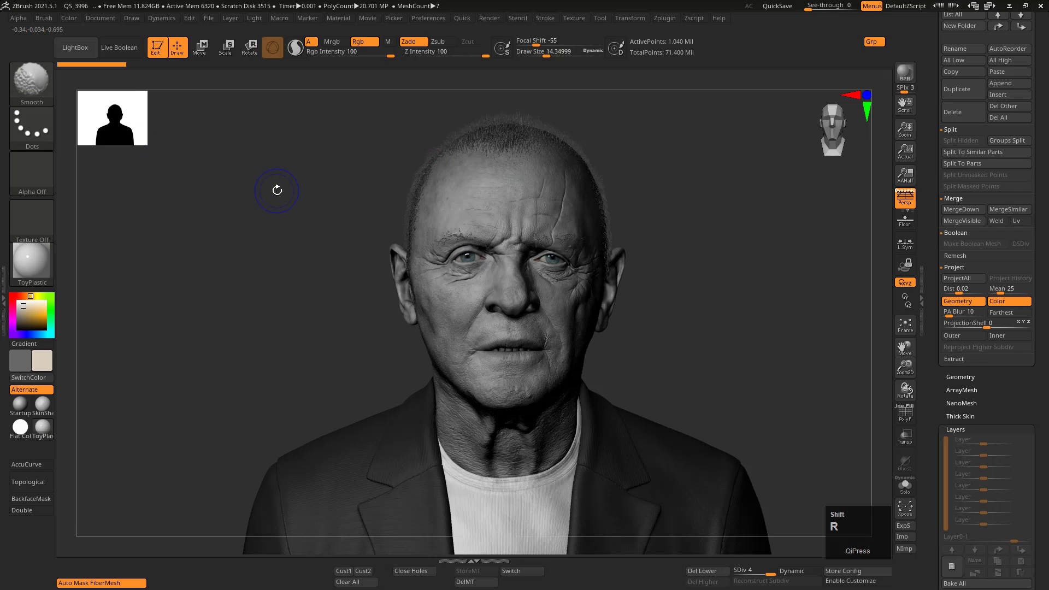
key("shift+r")
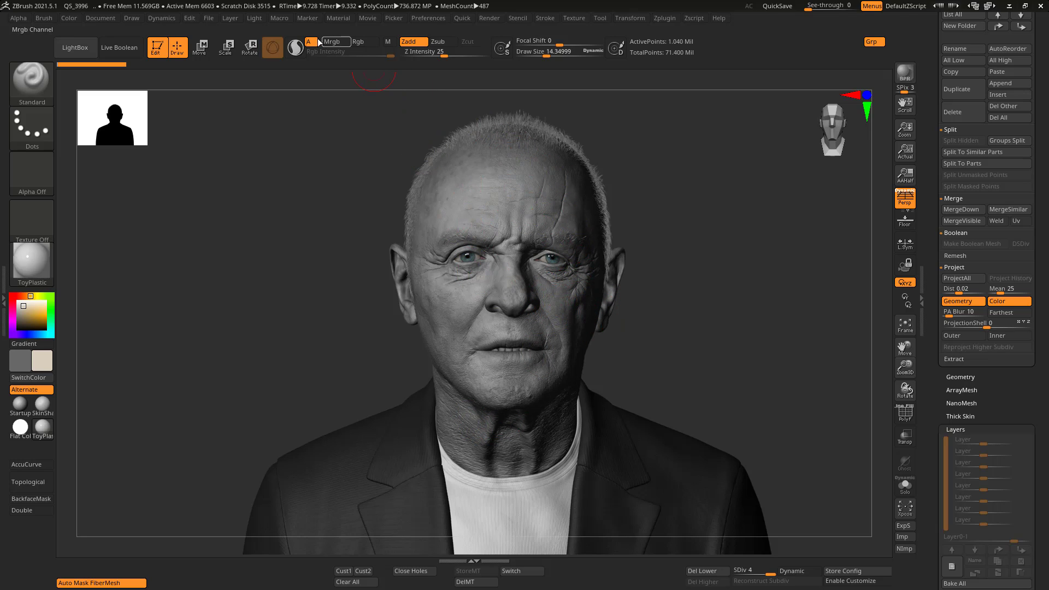
- Turn the active light's Shadow property on and render the bust again with BPR
left_click(250, 18)
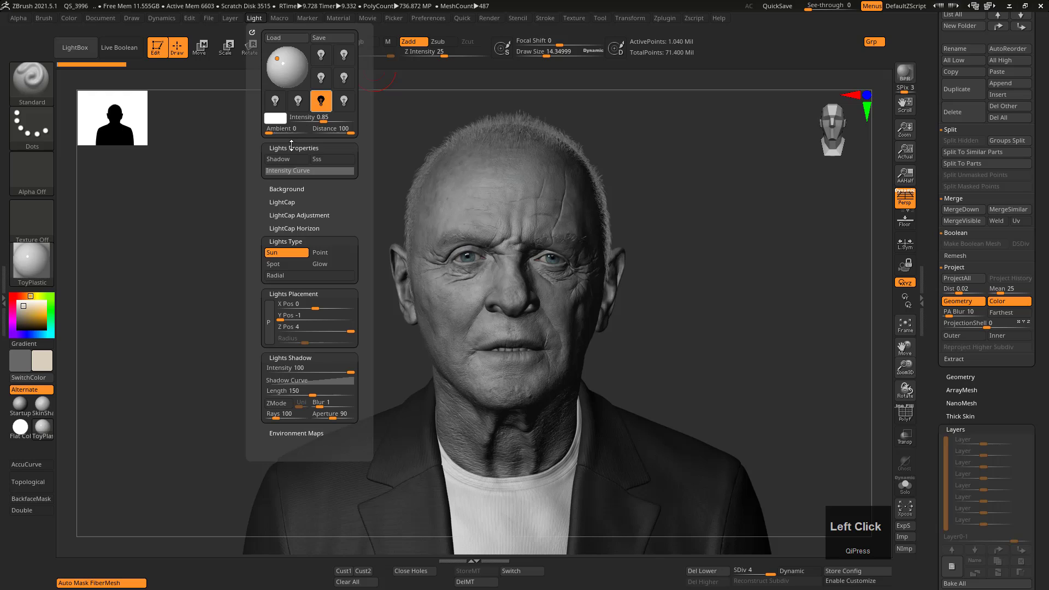
middle_click(262, 187)
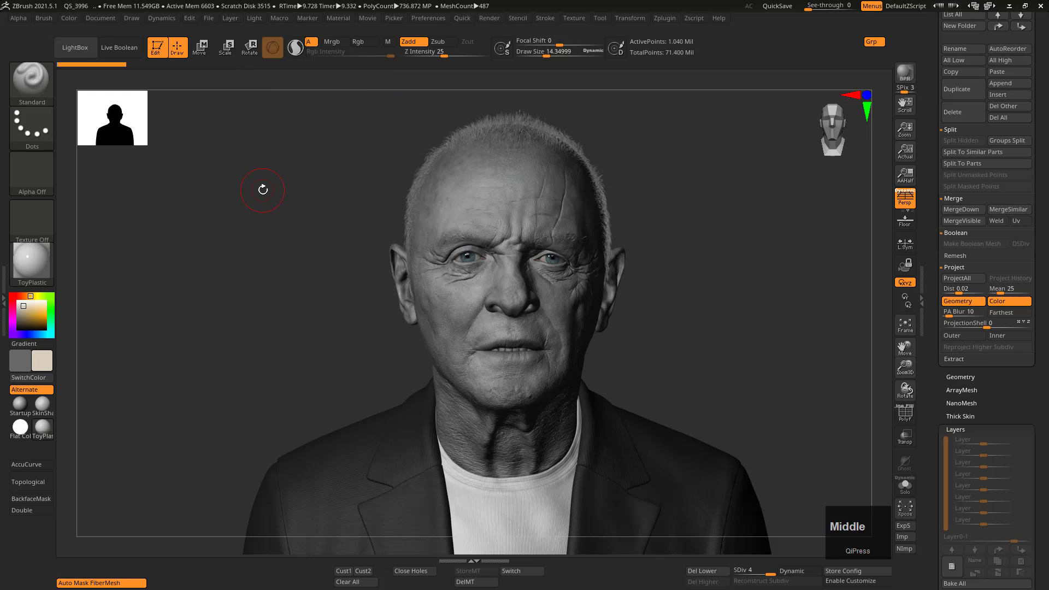
key("shift")
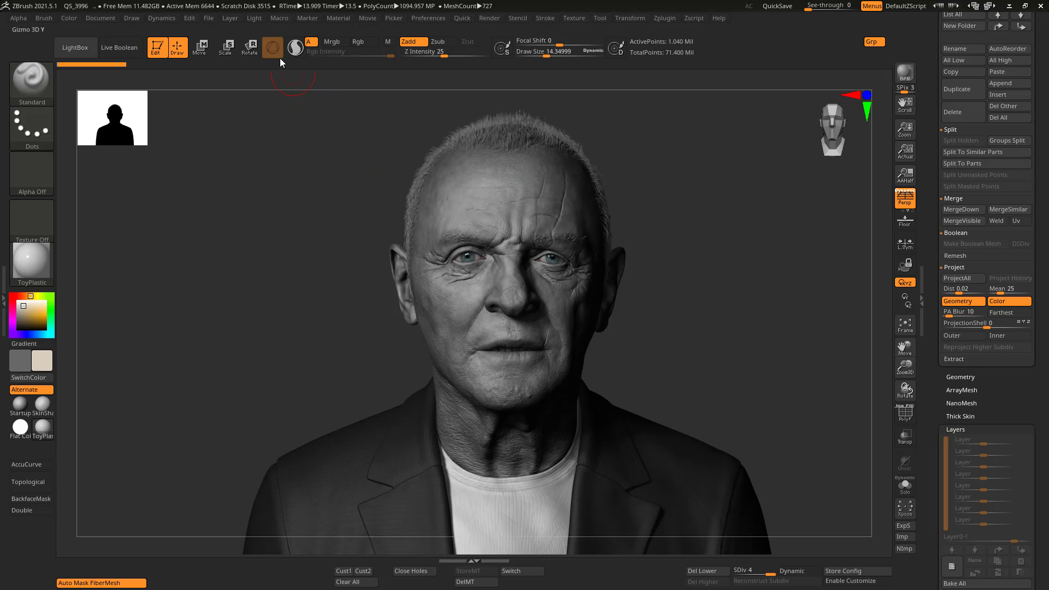
- Switch the third light of the last row off and back on to compare its effect on the bust
left_click(256, 19)
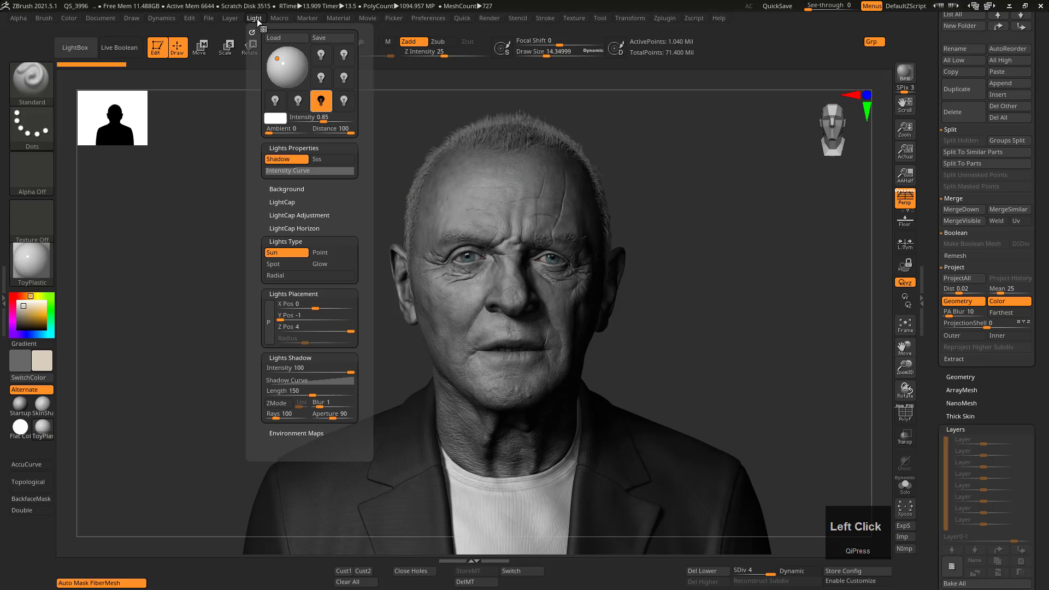
left_click(328, 104)
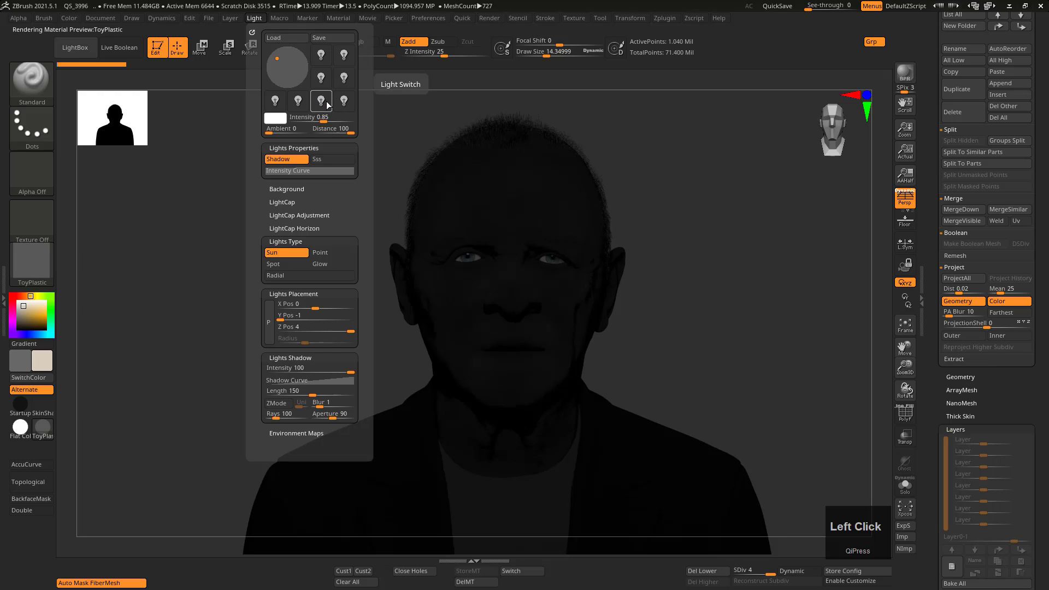
left_click(321, 108)
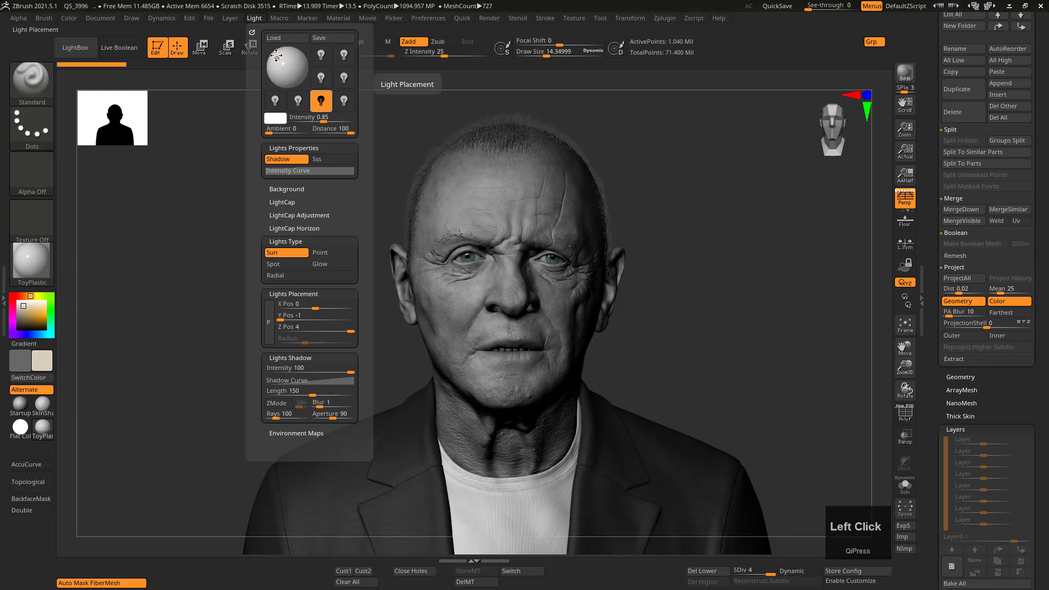
- Switch on the second light of the first row and turn off the third light of the last row
left_click(261, 16)
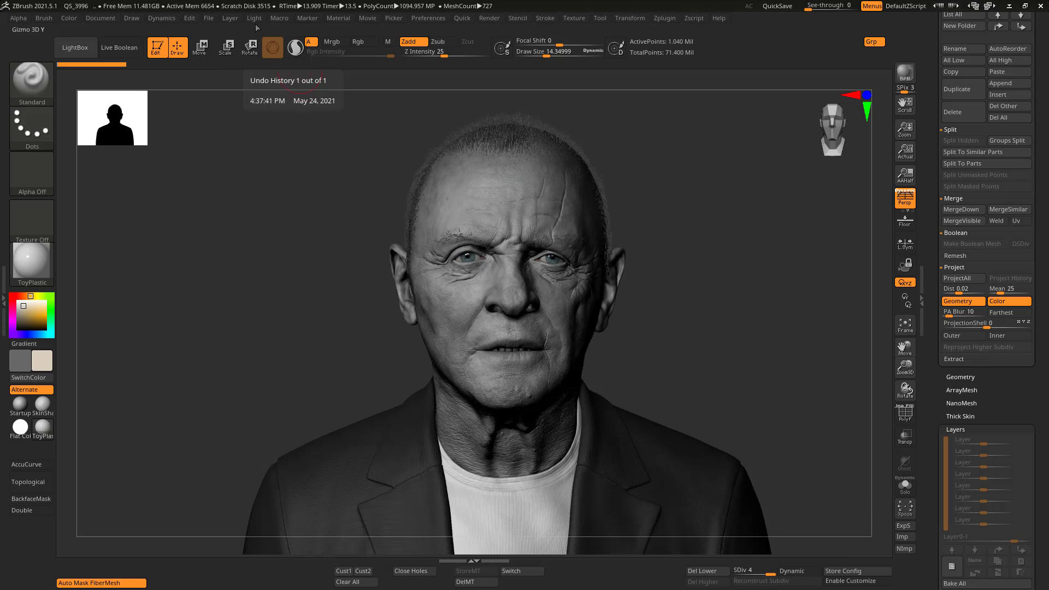
left_click(261, 15)
left_click(342, 60)
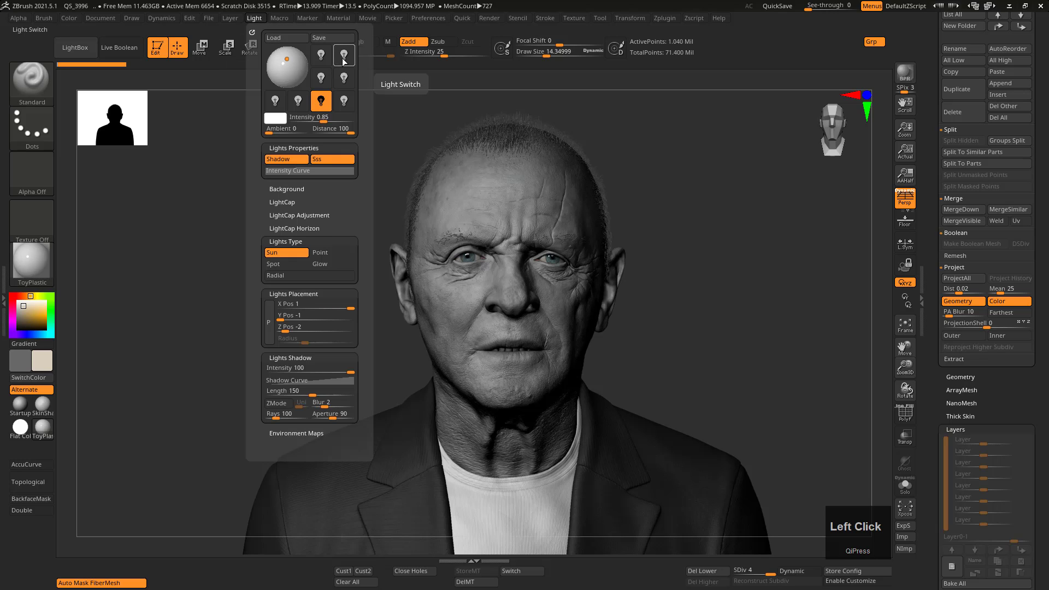
left_click(343, 62)
left_click(324, 105)
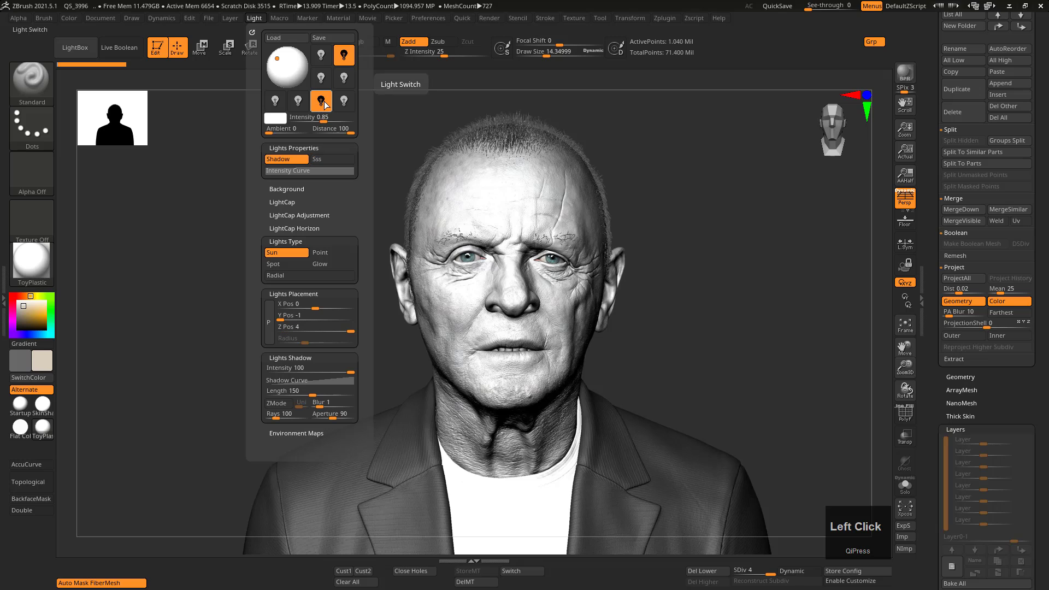
left_click(324, 105)
left_click(325, 106)
left_click(325, 106)
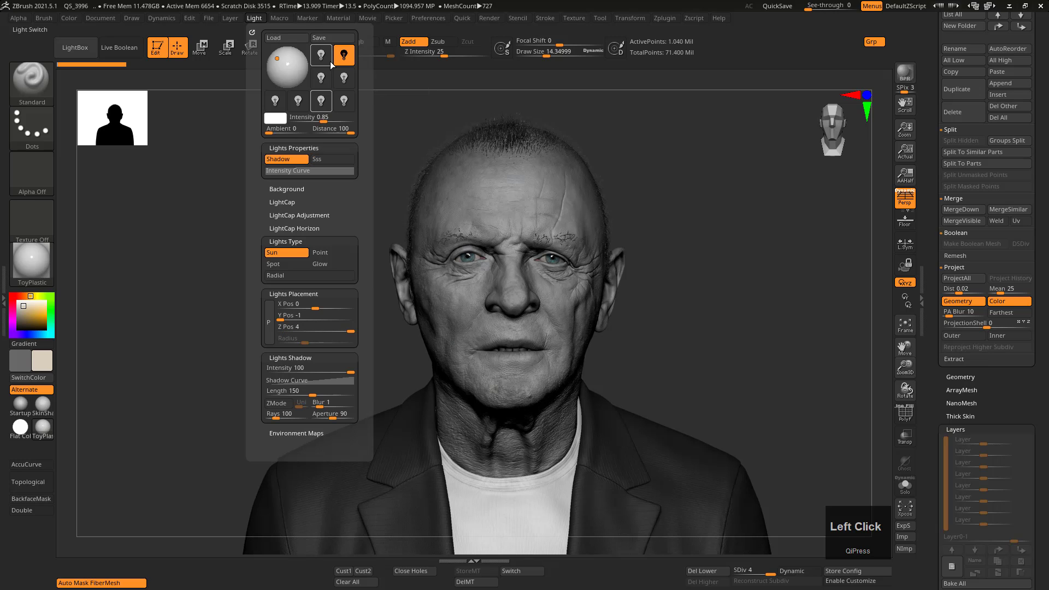
left_click(346, 59)
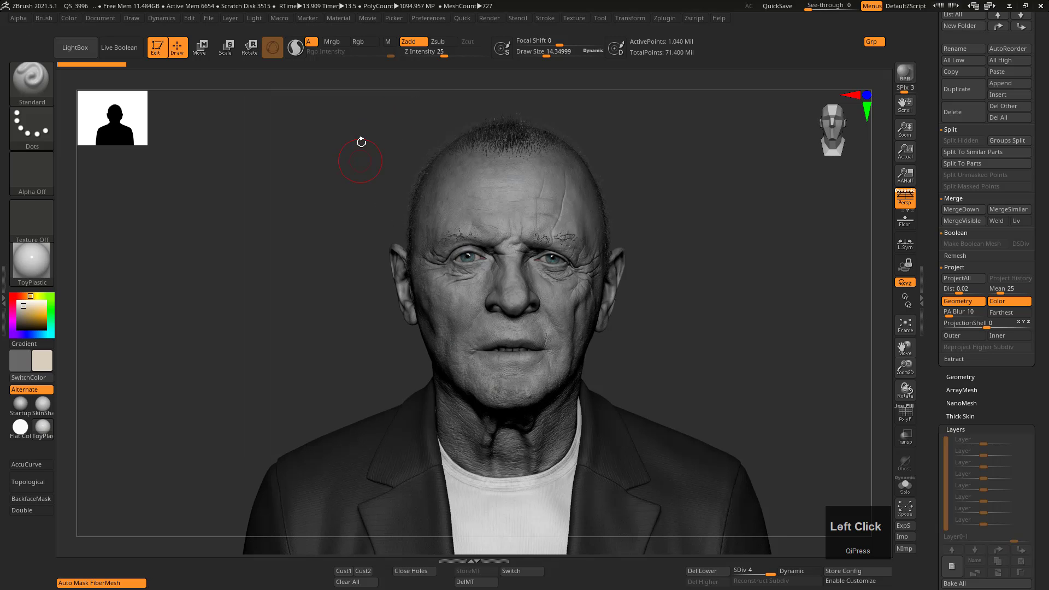
- Run a BPR render of the bust and compare it with the reference portrait photo, hiding the photo again
key("shift")
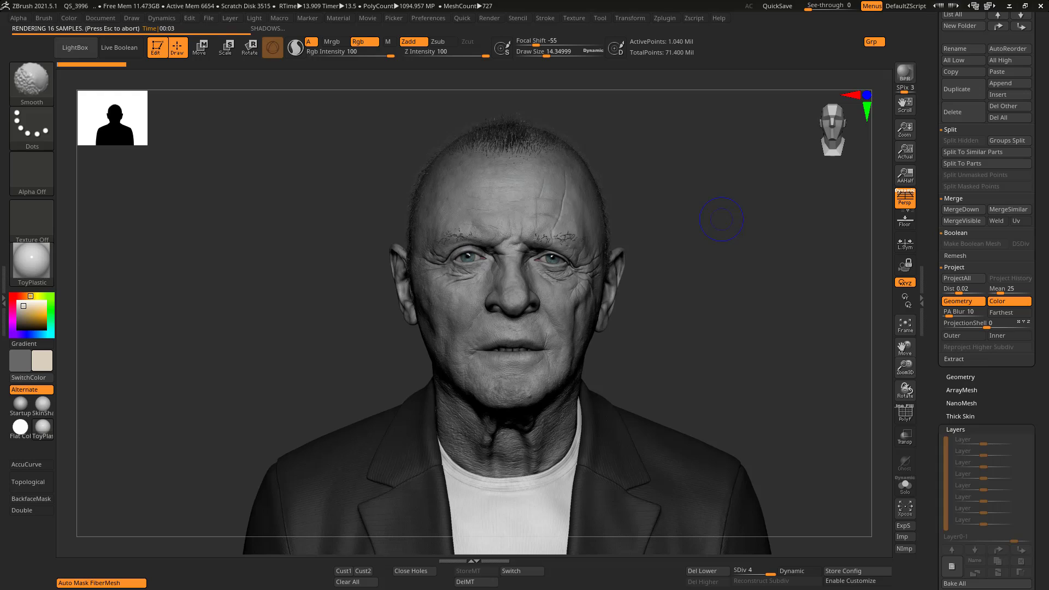
left_click(212, 582)
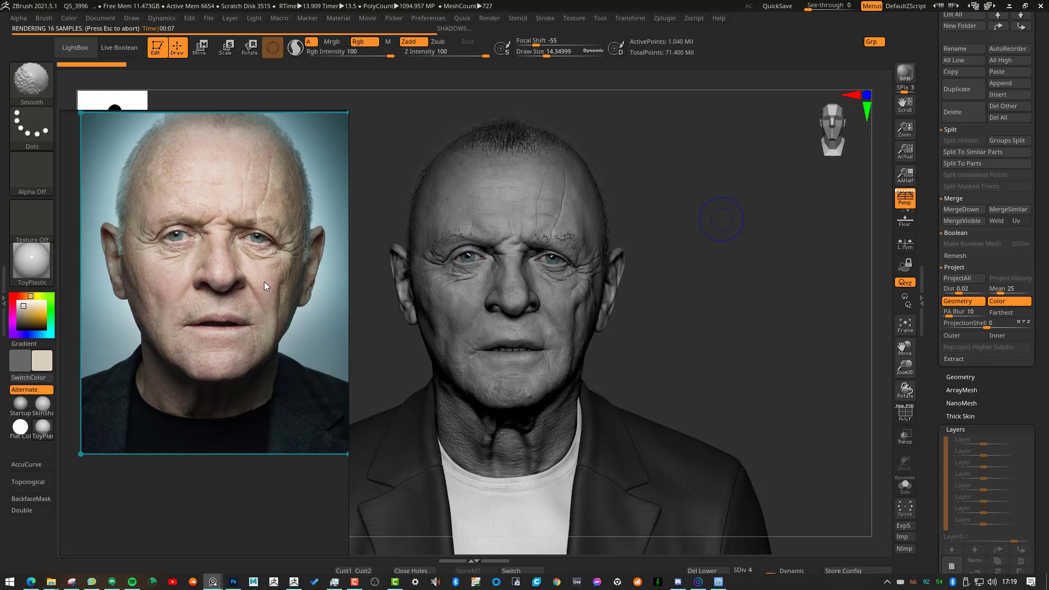
right_click_drag(265, 283, 281, 303)
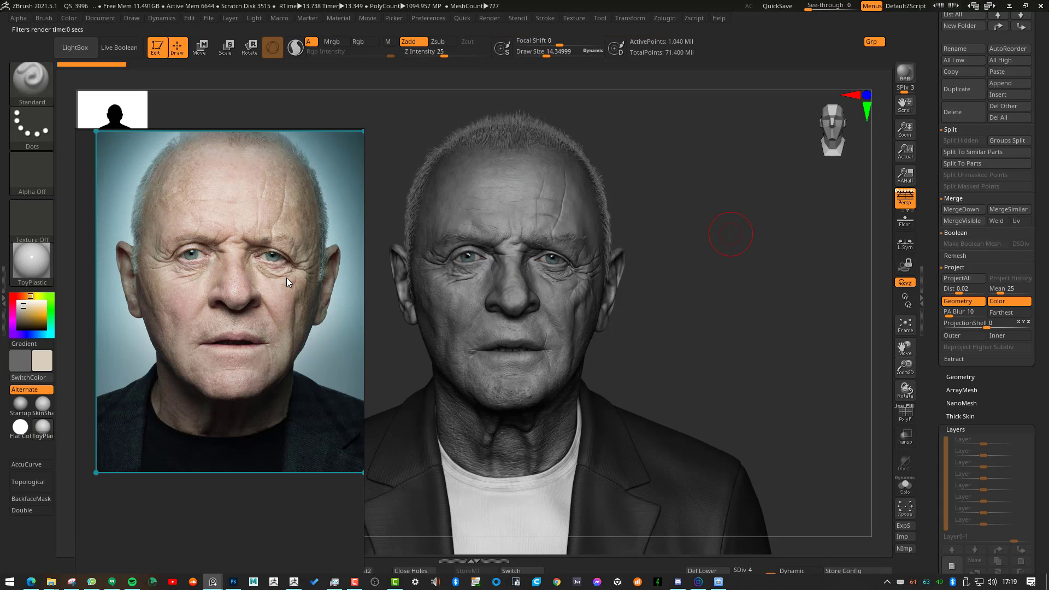
middle_click(717, 274)
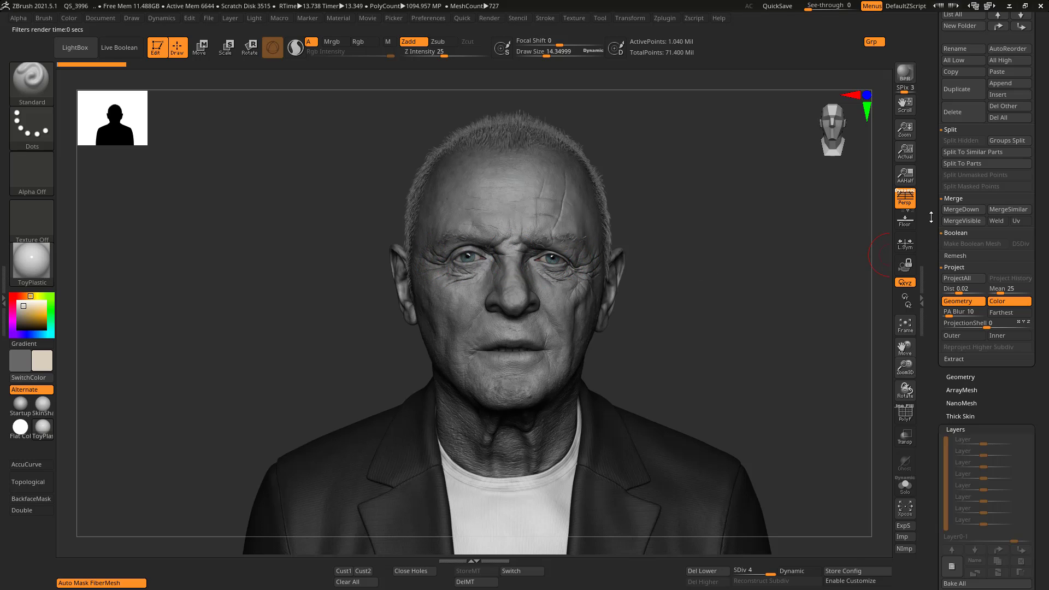
- Locate Hair2 in the material library and sample the material of the isolated Fibers22 hair subtool, restoring the full bust
left_click_drag(932, 217, 936, 320)
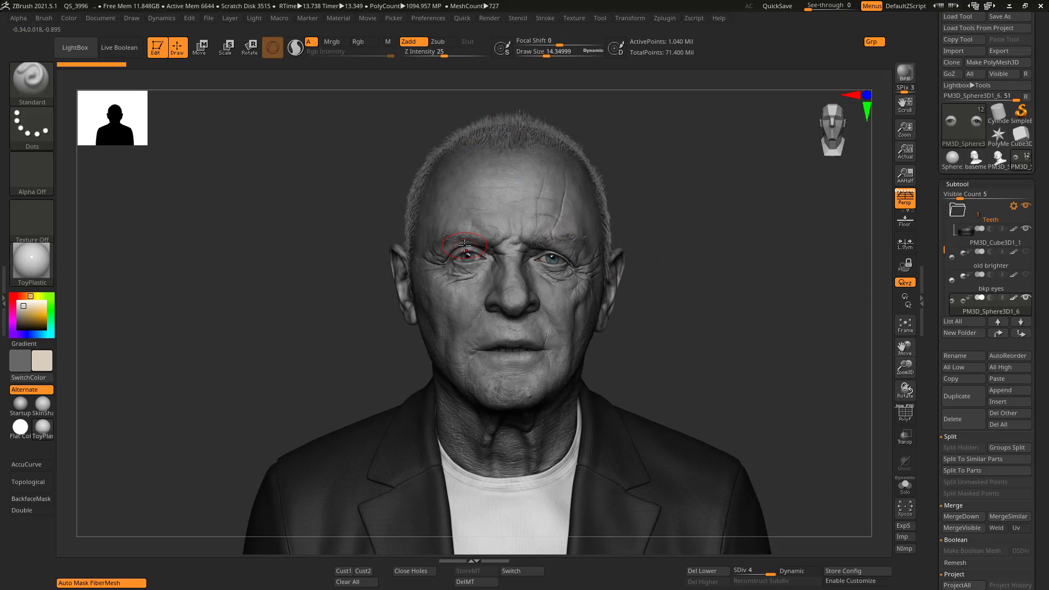
left_click(30, 264)
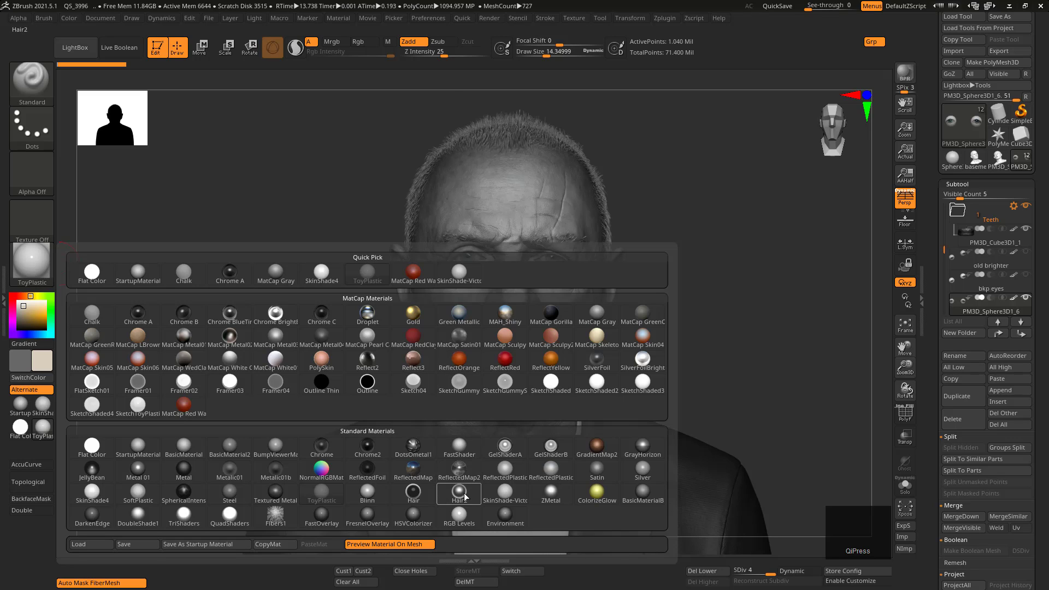
left_click_drag(945, 250, 940, 212)
left_click(952, 255)
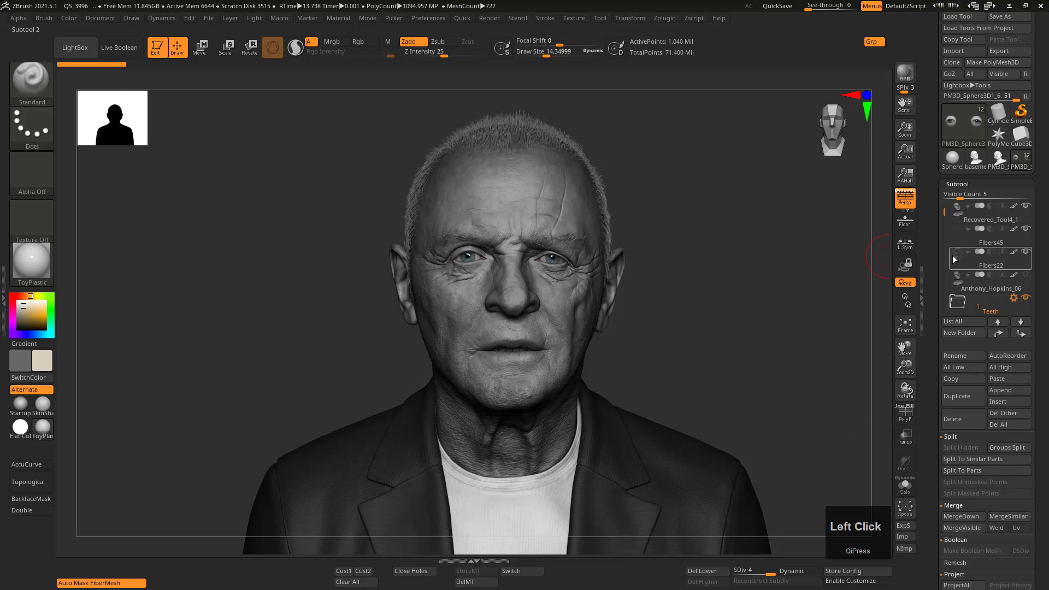
key("alt+s")
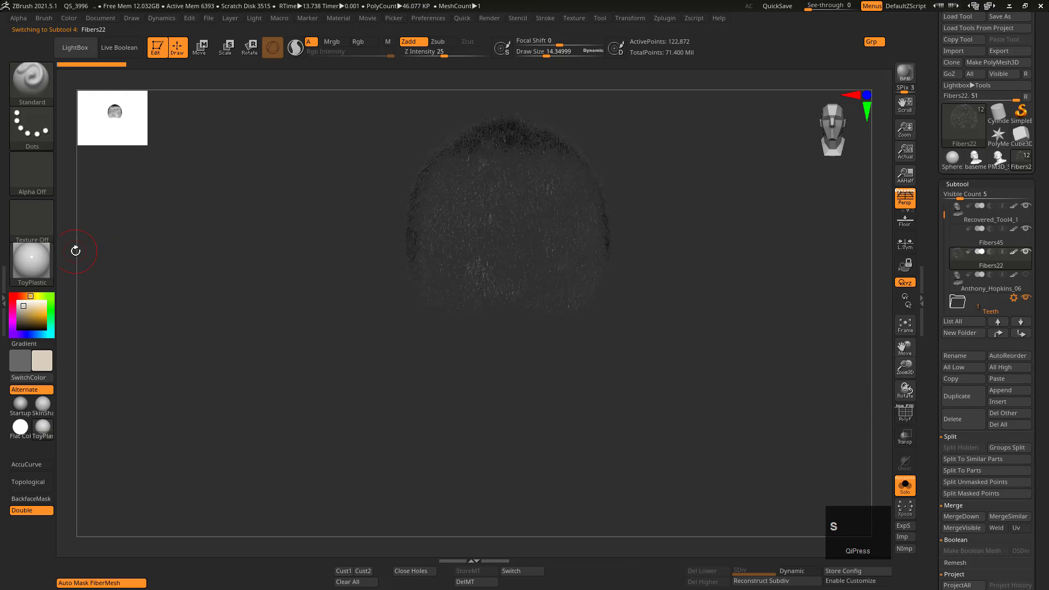
left_click_drag(31, 262, 485, 136)
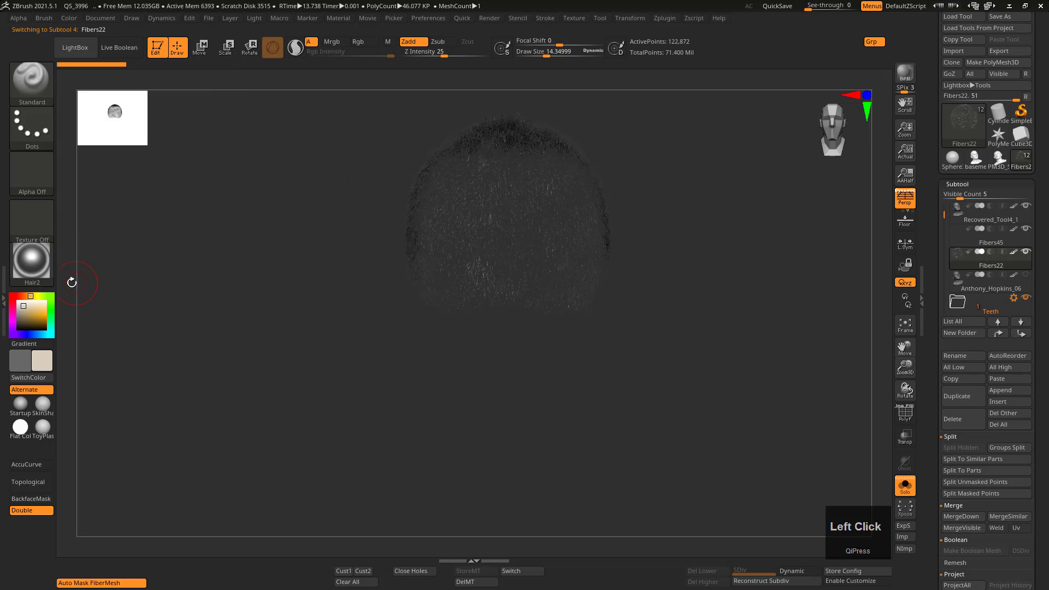
key("alt+s")
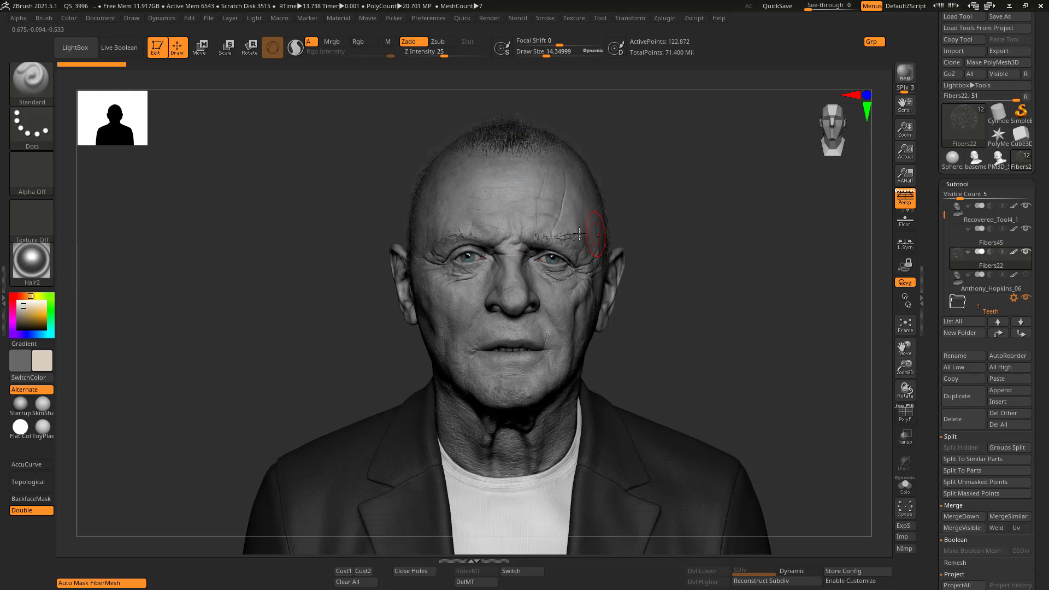
- Isolate the Fibers45 eyebrow subtool and sample its material, restoring the full bust
left_click(962, 241)
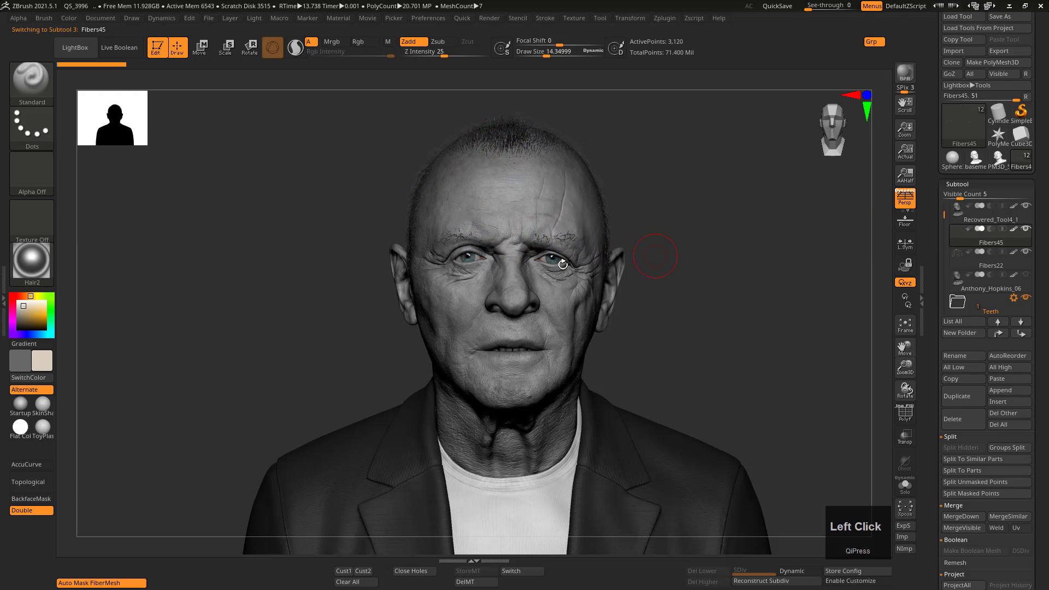
key("alt+s")
left_click_drag(19, 268, 567, 237)
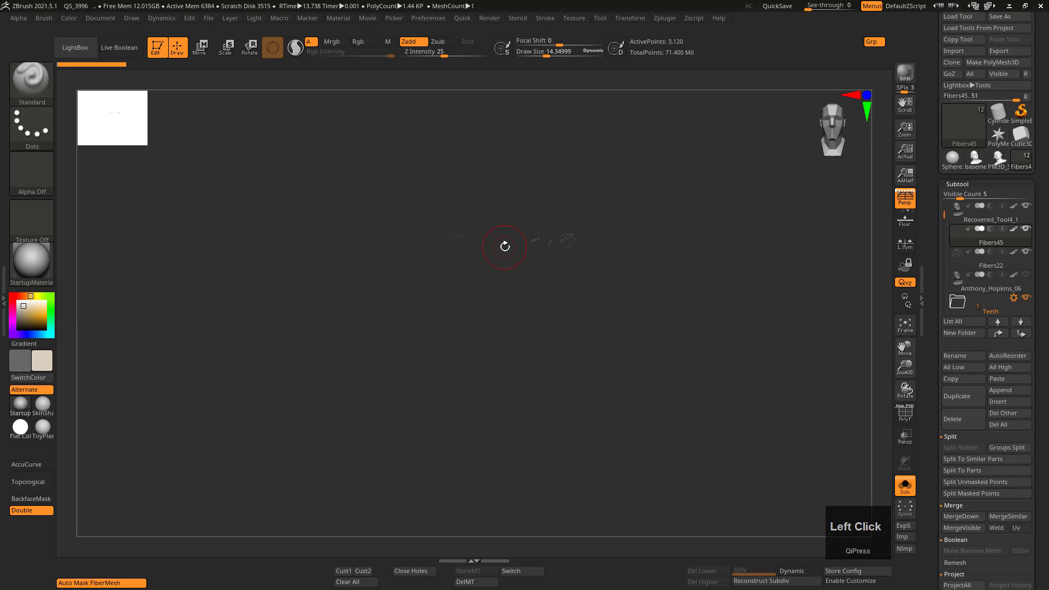
left_click(38, 264)
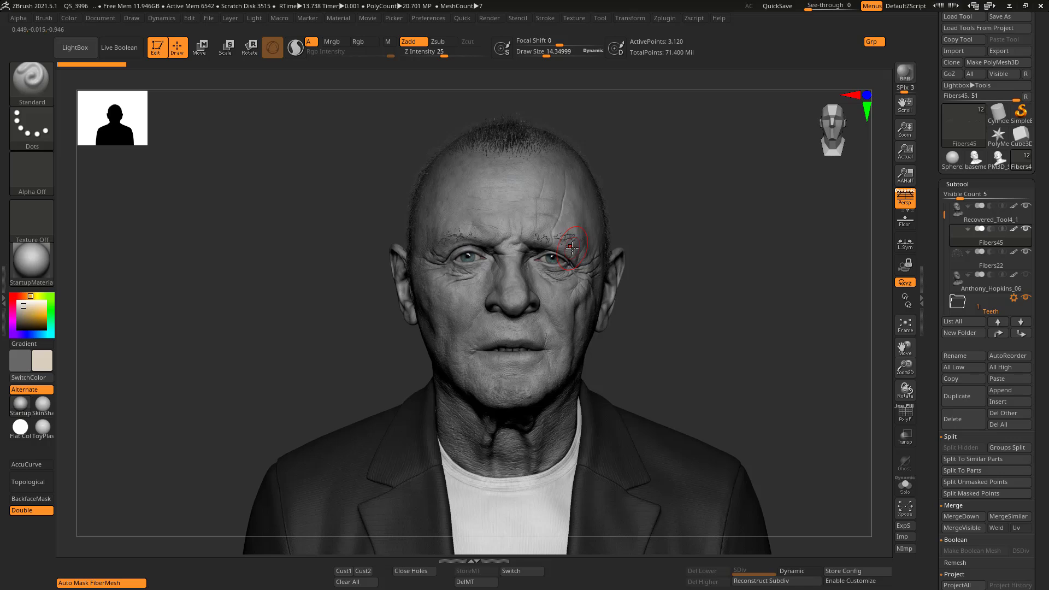
key("F3")
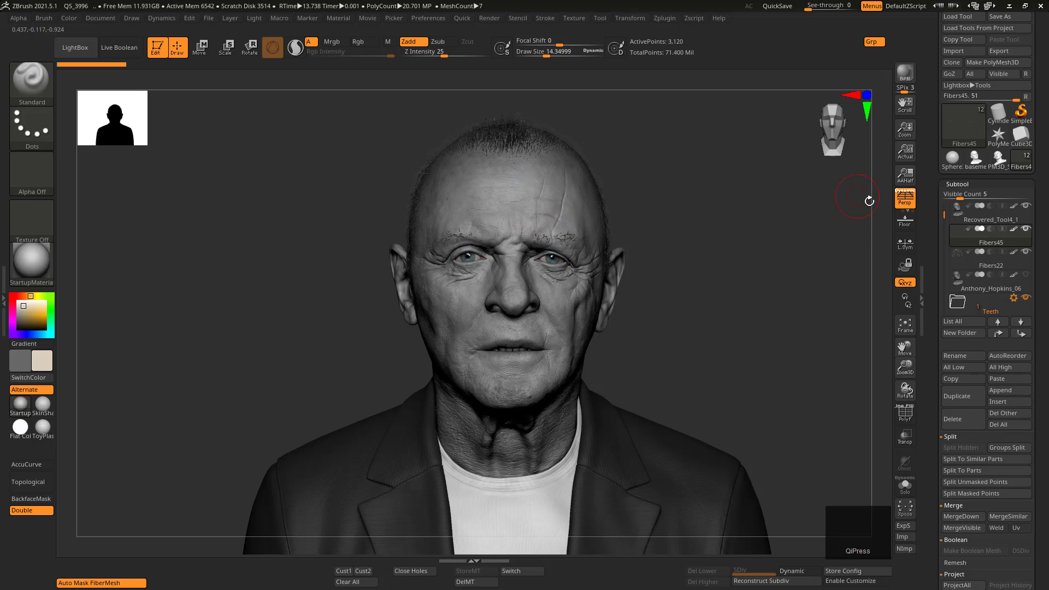
- Look through the subtool list from the head meshes at its start down to the eye and clothing subtools
left_click_drag(943, 212, 943, 207)
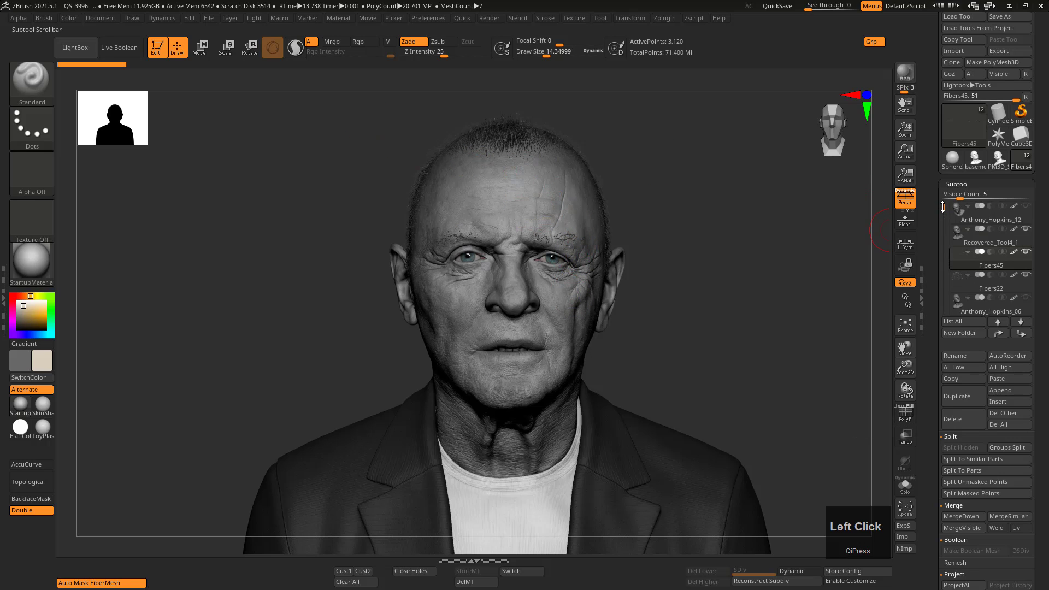
mouse_move(955, 241)
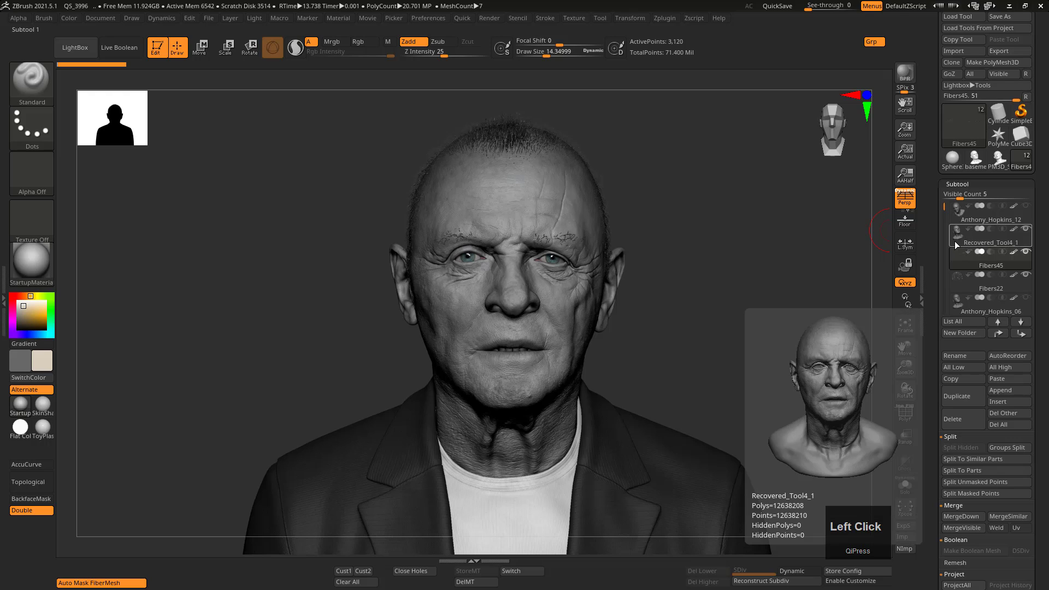
left_click_drag(944, 207, 947, 261)
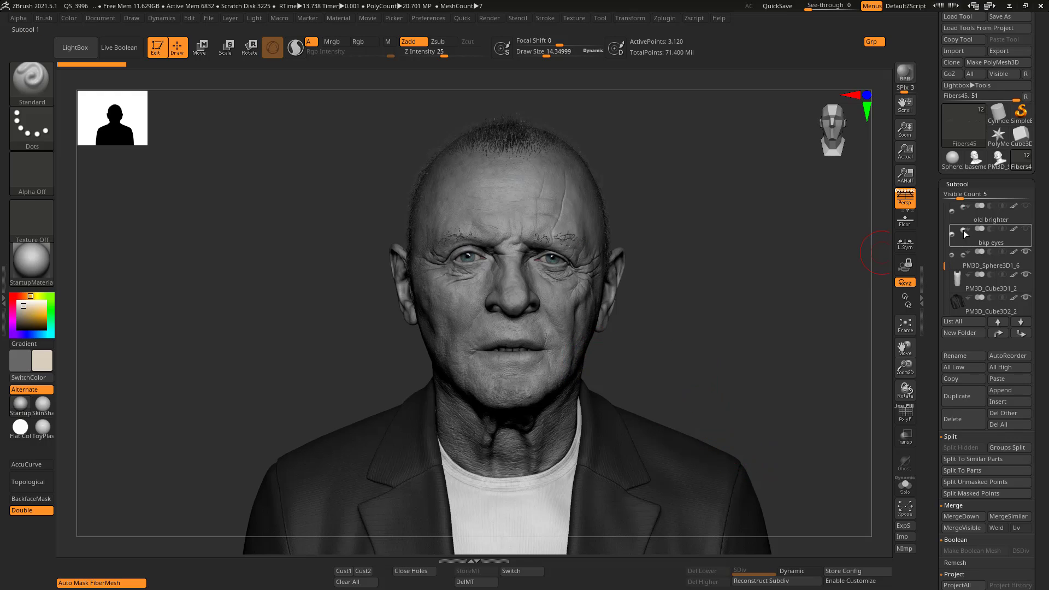
left_click_drag(927, 227, 934, 287)
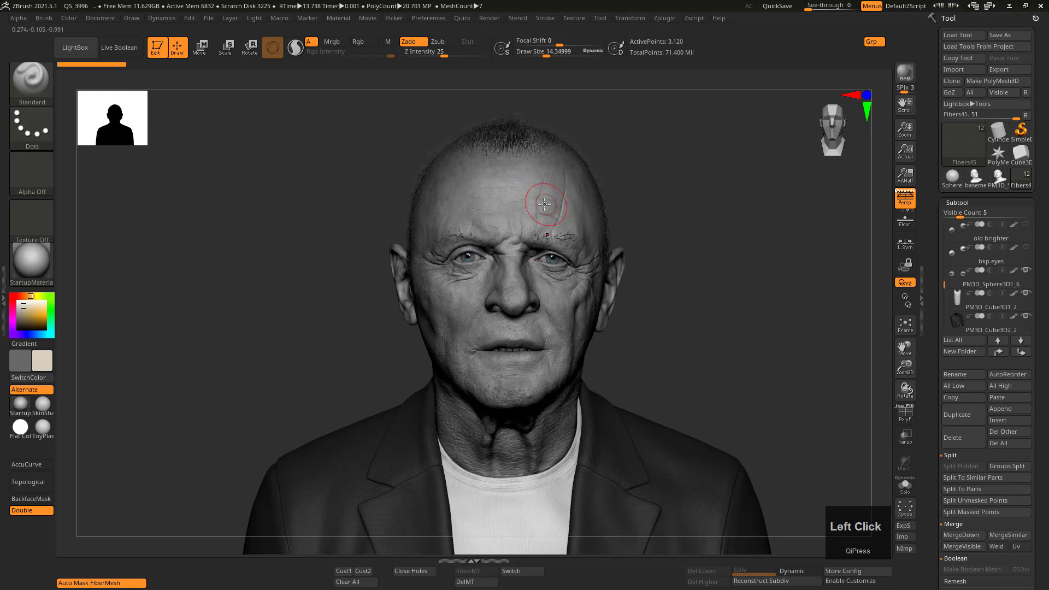